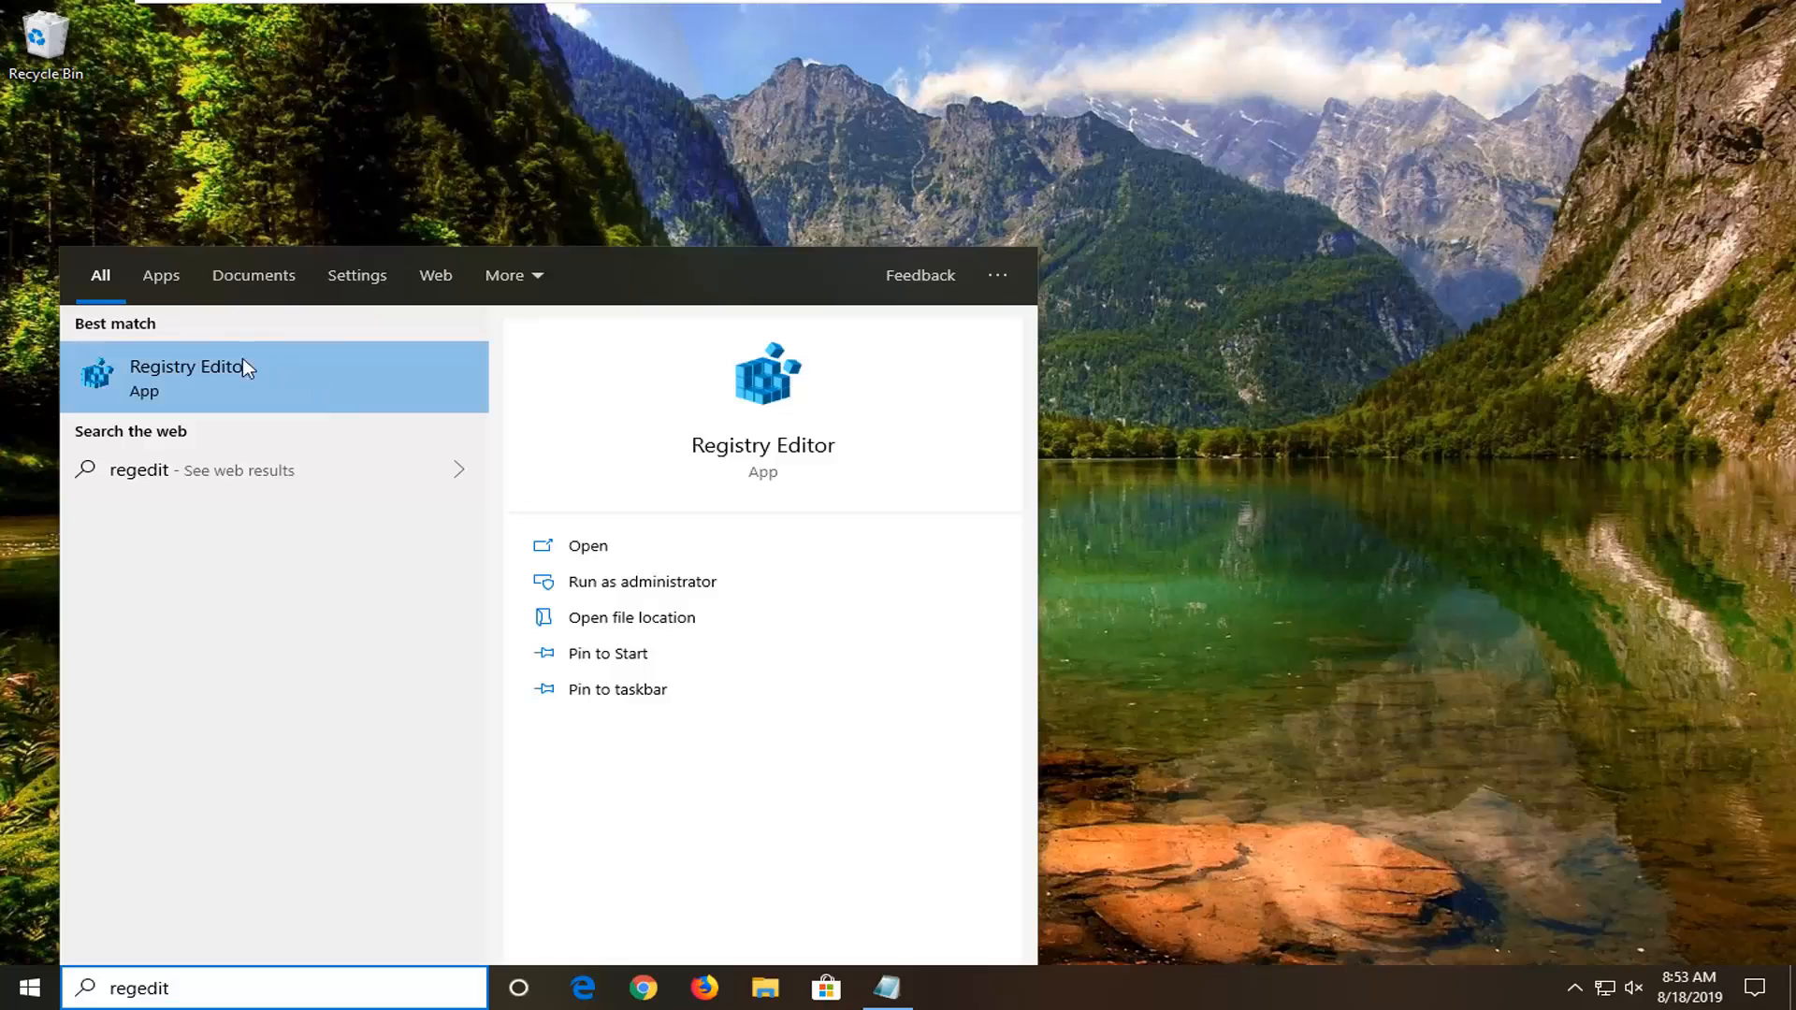
# Step: Launch Registry Editor as administrator, allow it to make changes to the device, and move its window up on the desktop
pyautogui.rightClick(212, 367)
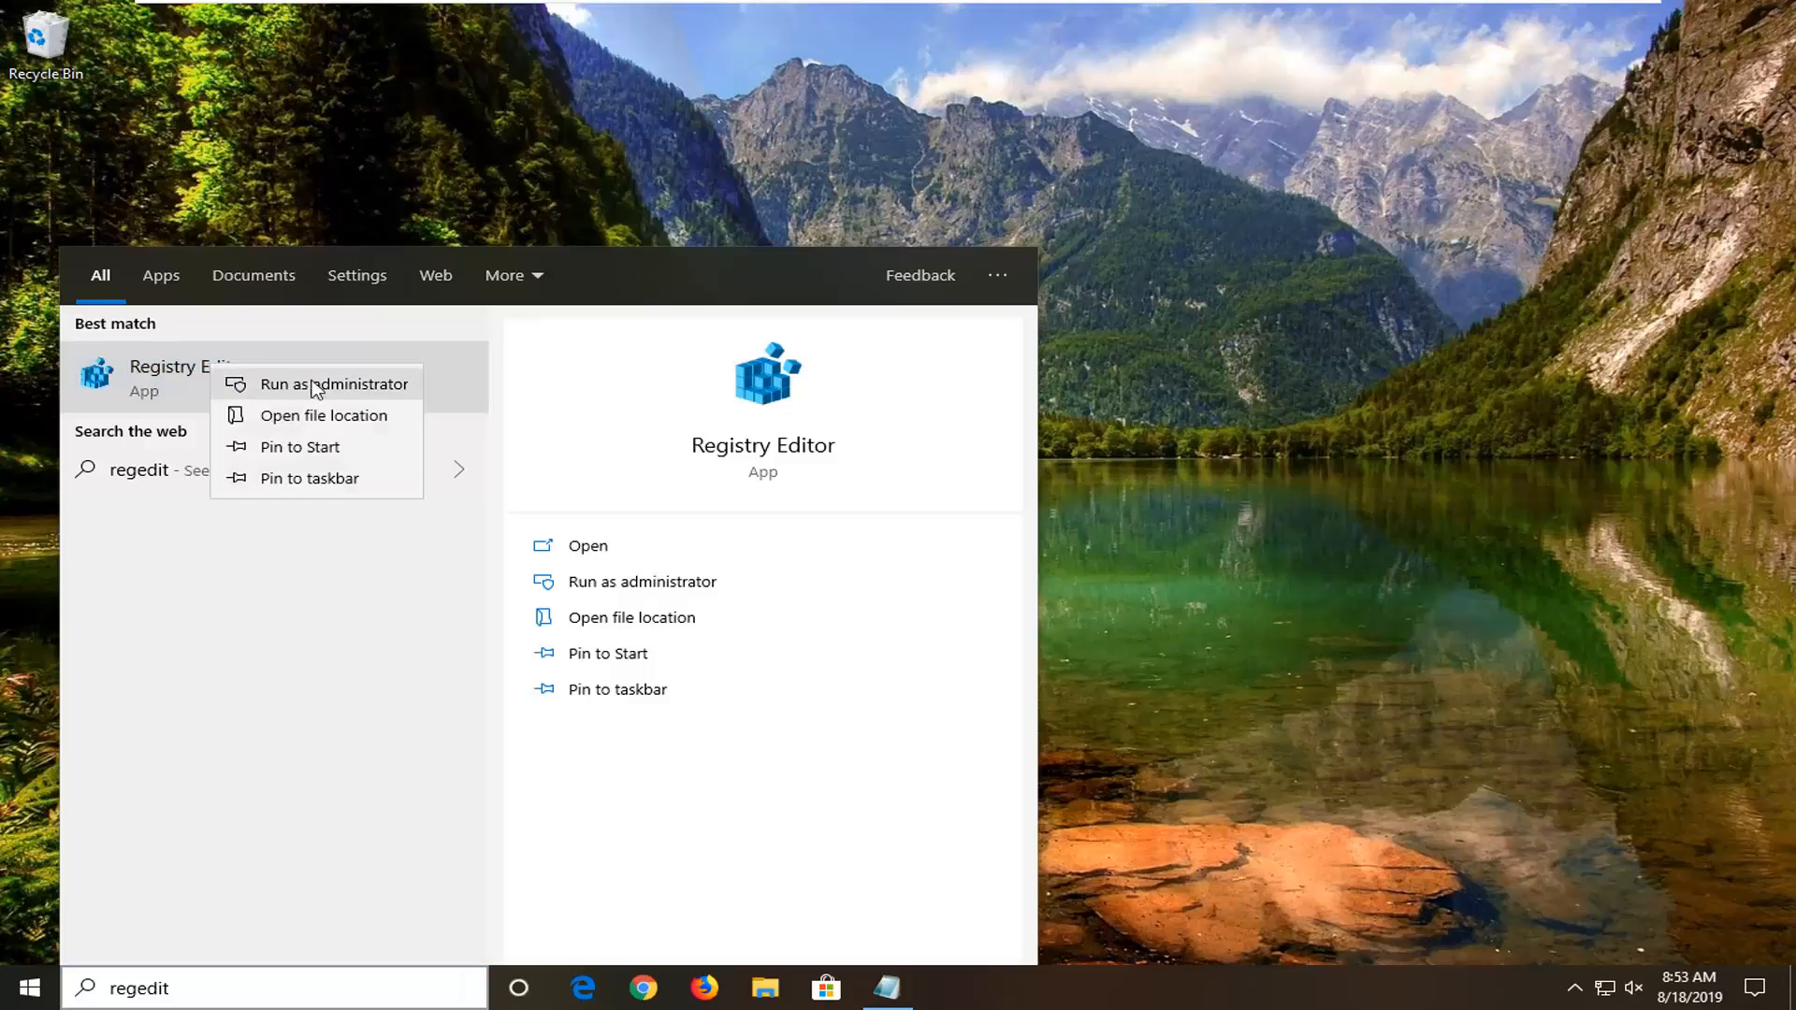
pyautogui.click(321, 386)
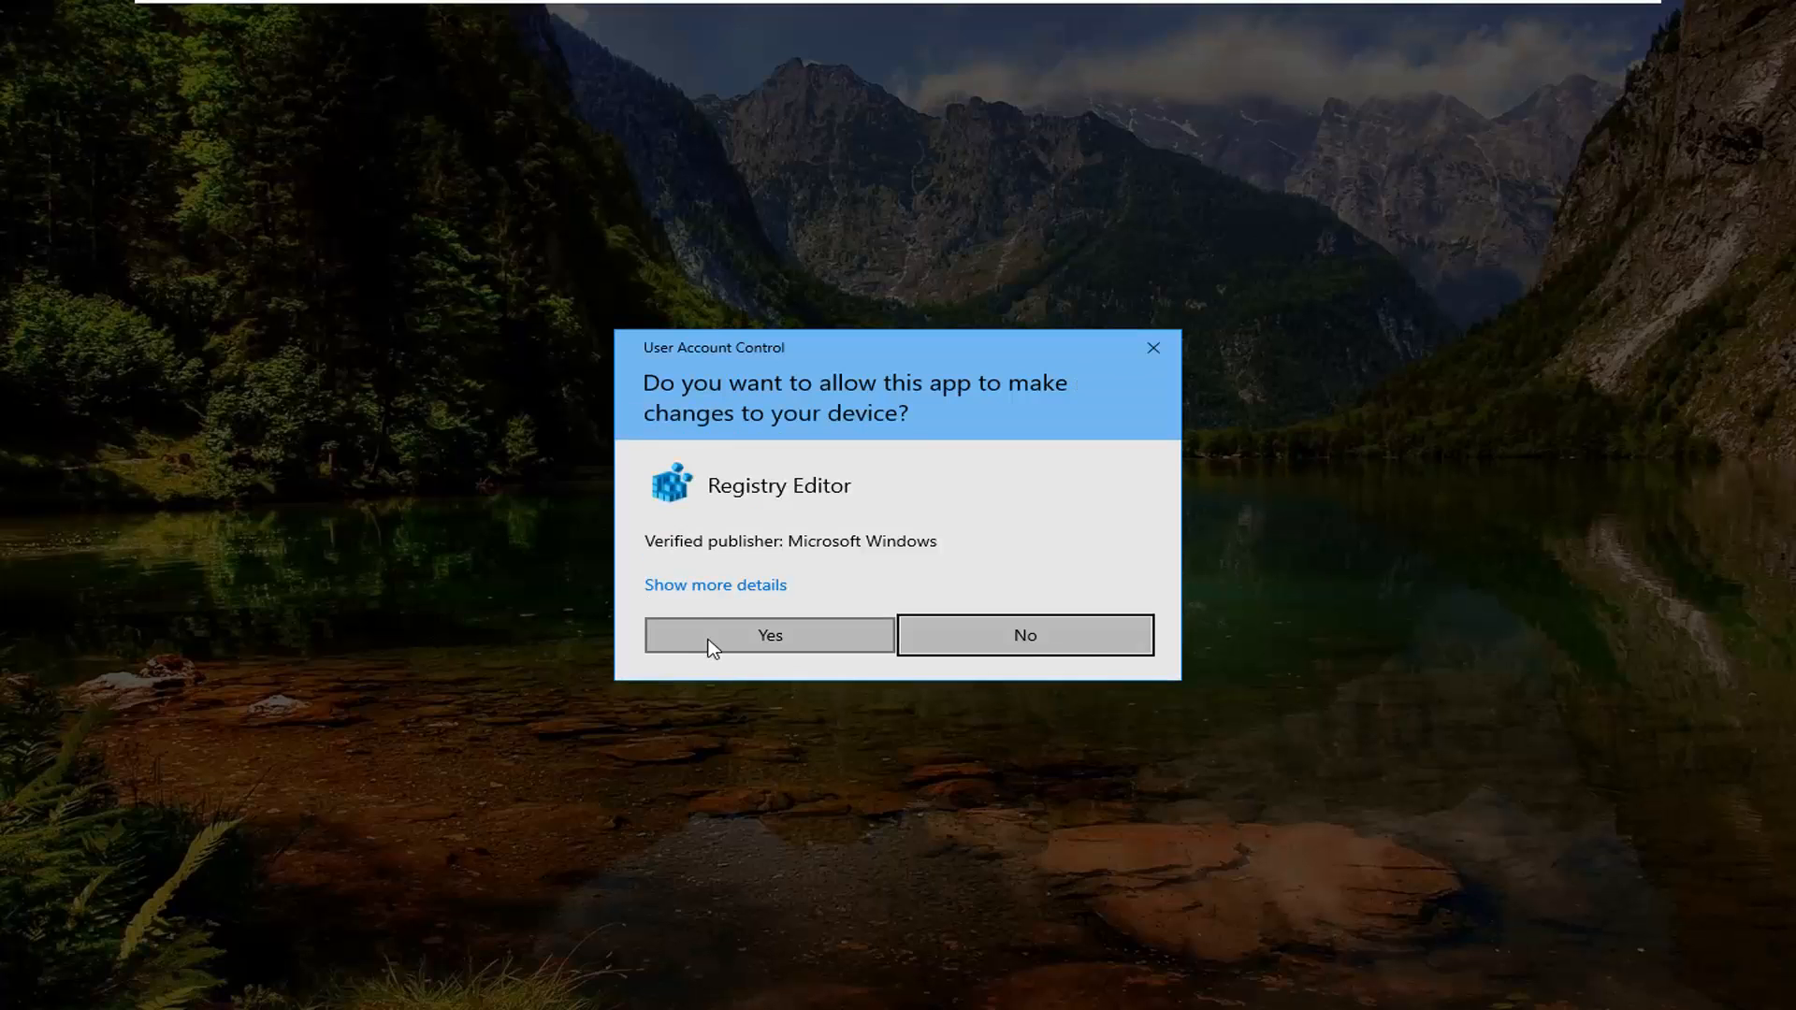
pyautogui.click(708, 640)
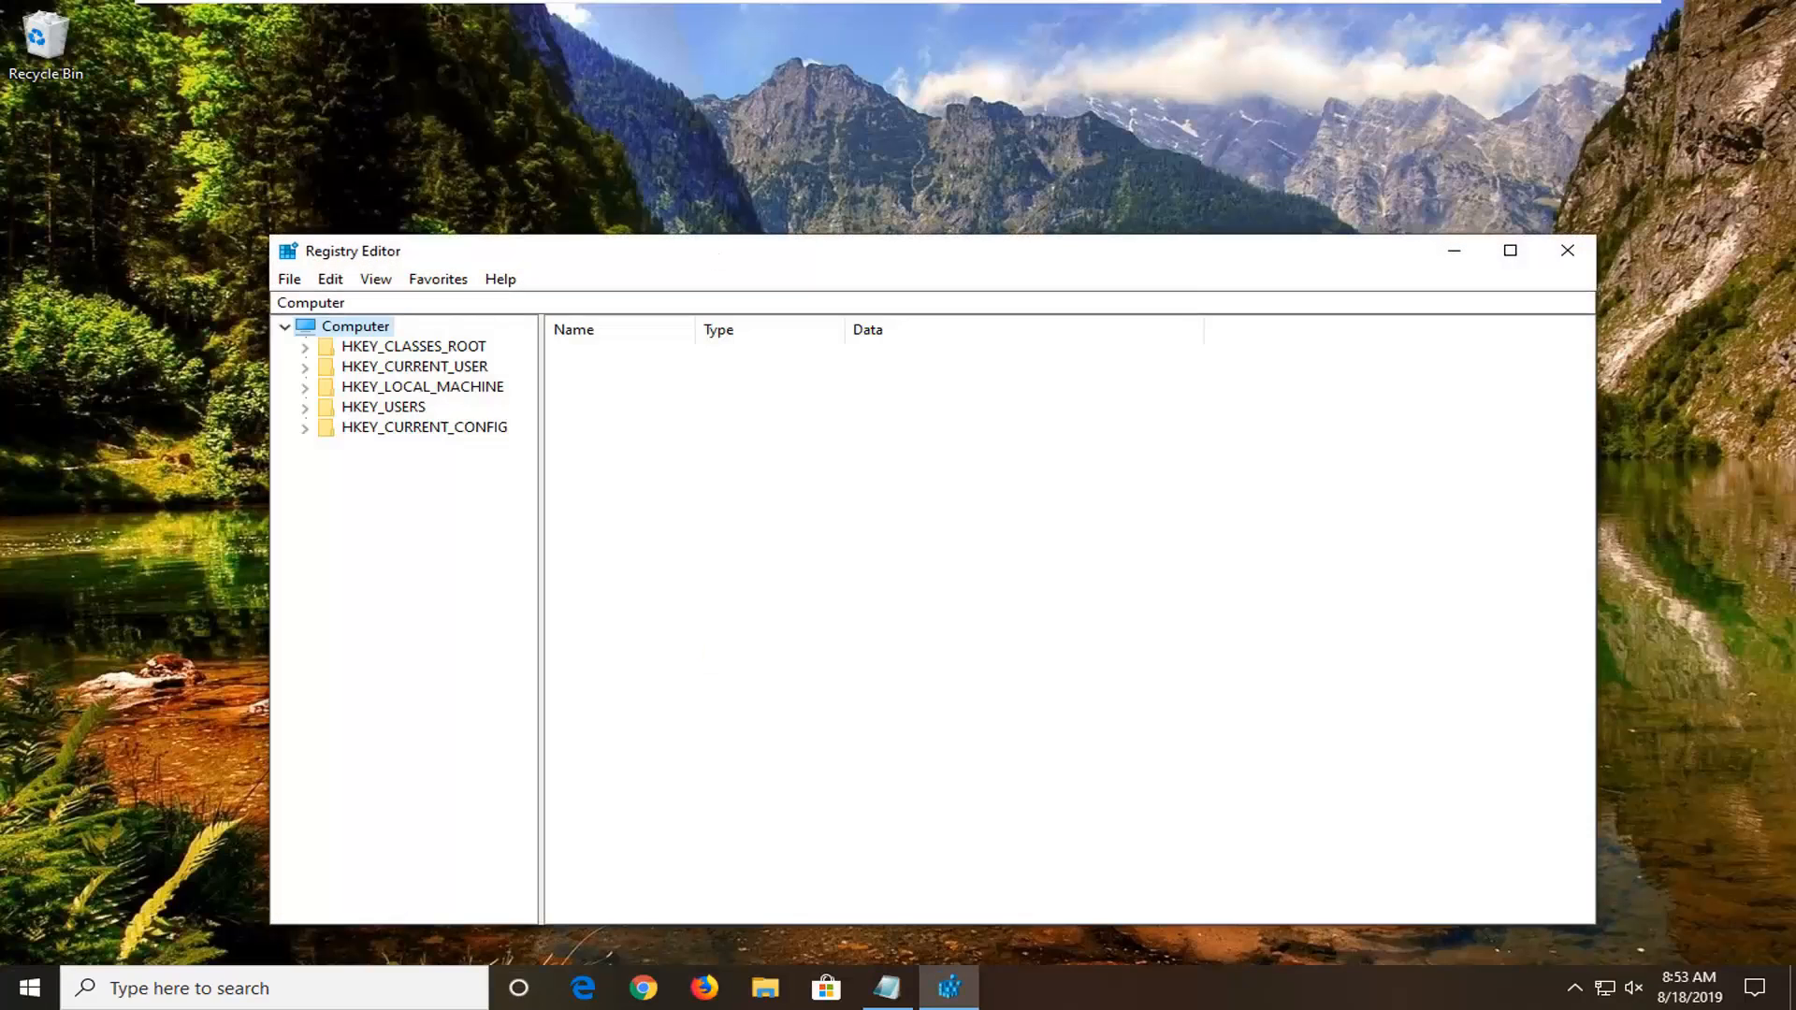
pyautogui.moveTo(713, 256); pyautogui.dragTo(709, 173)
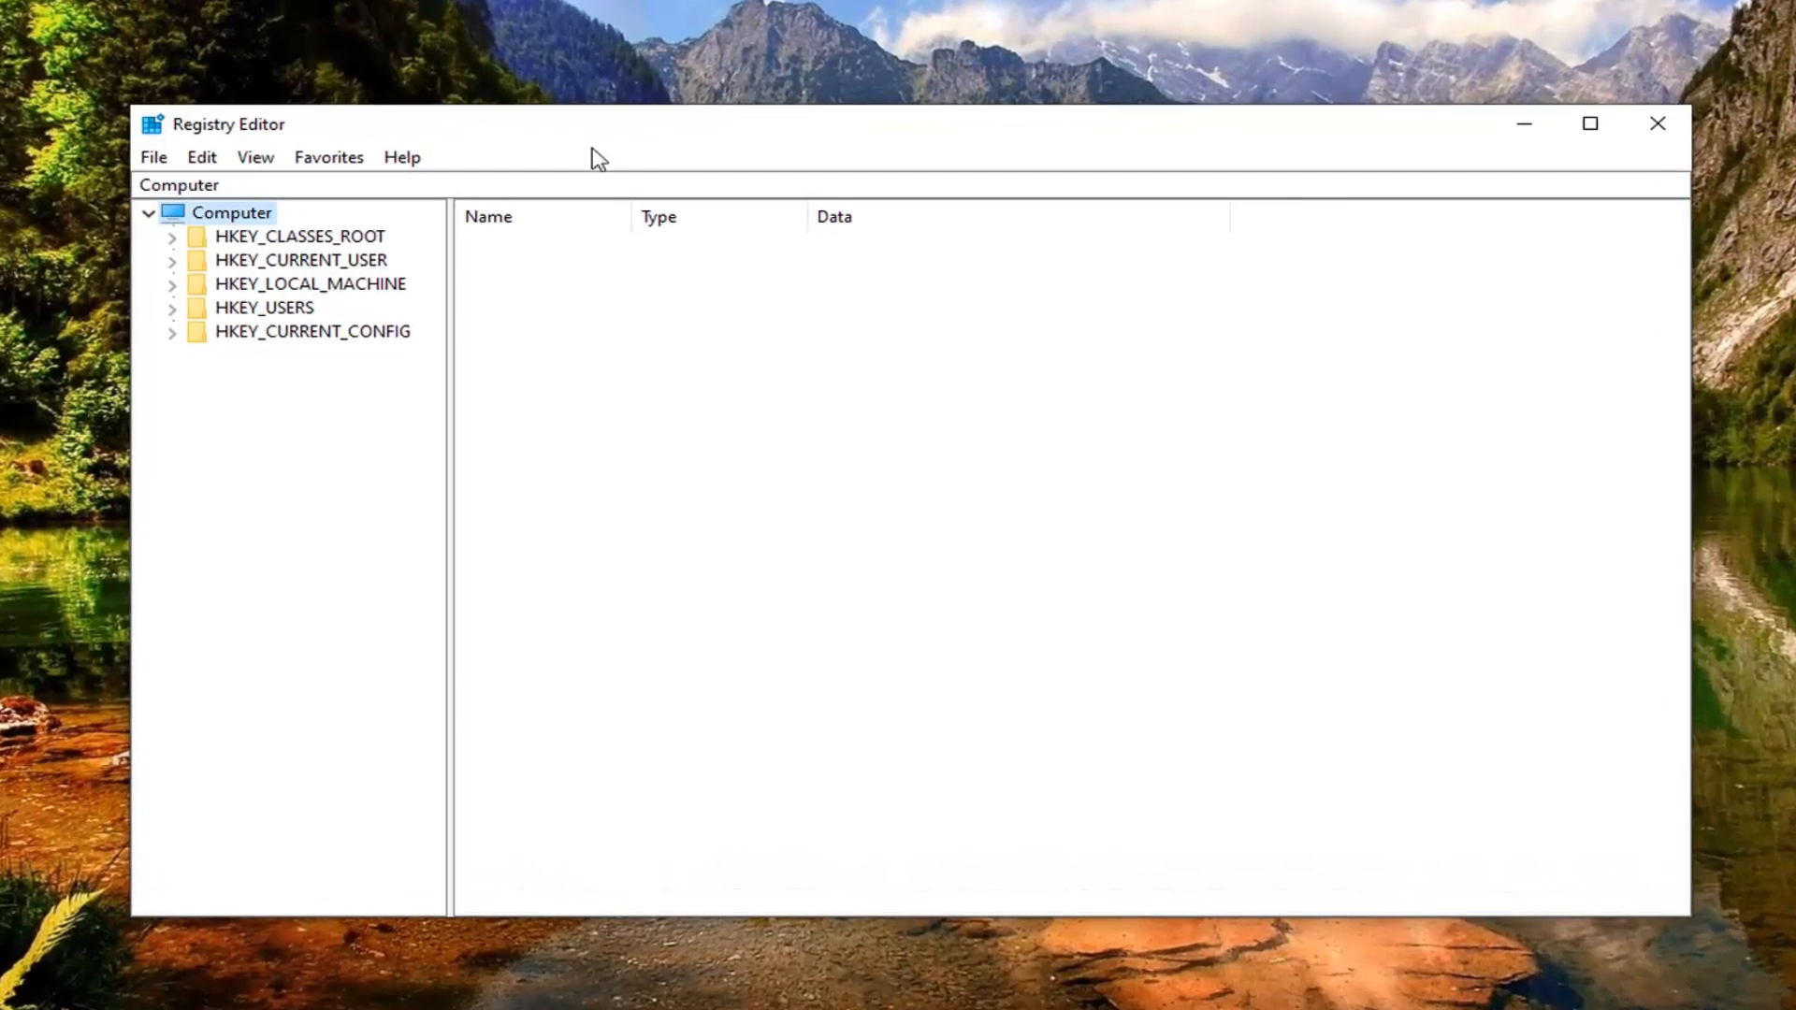
pyautogui.click(153, 159)
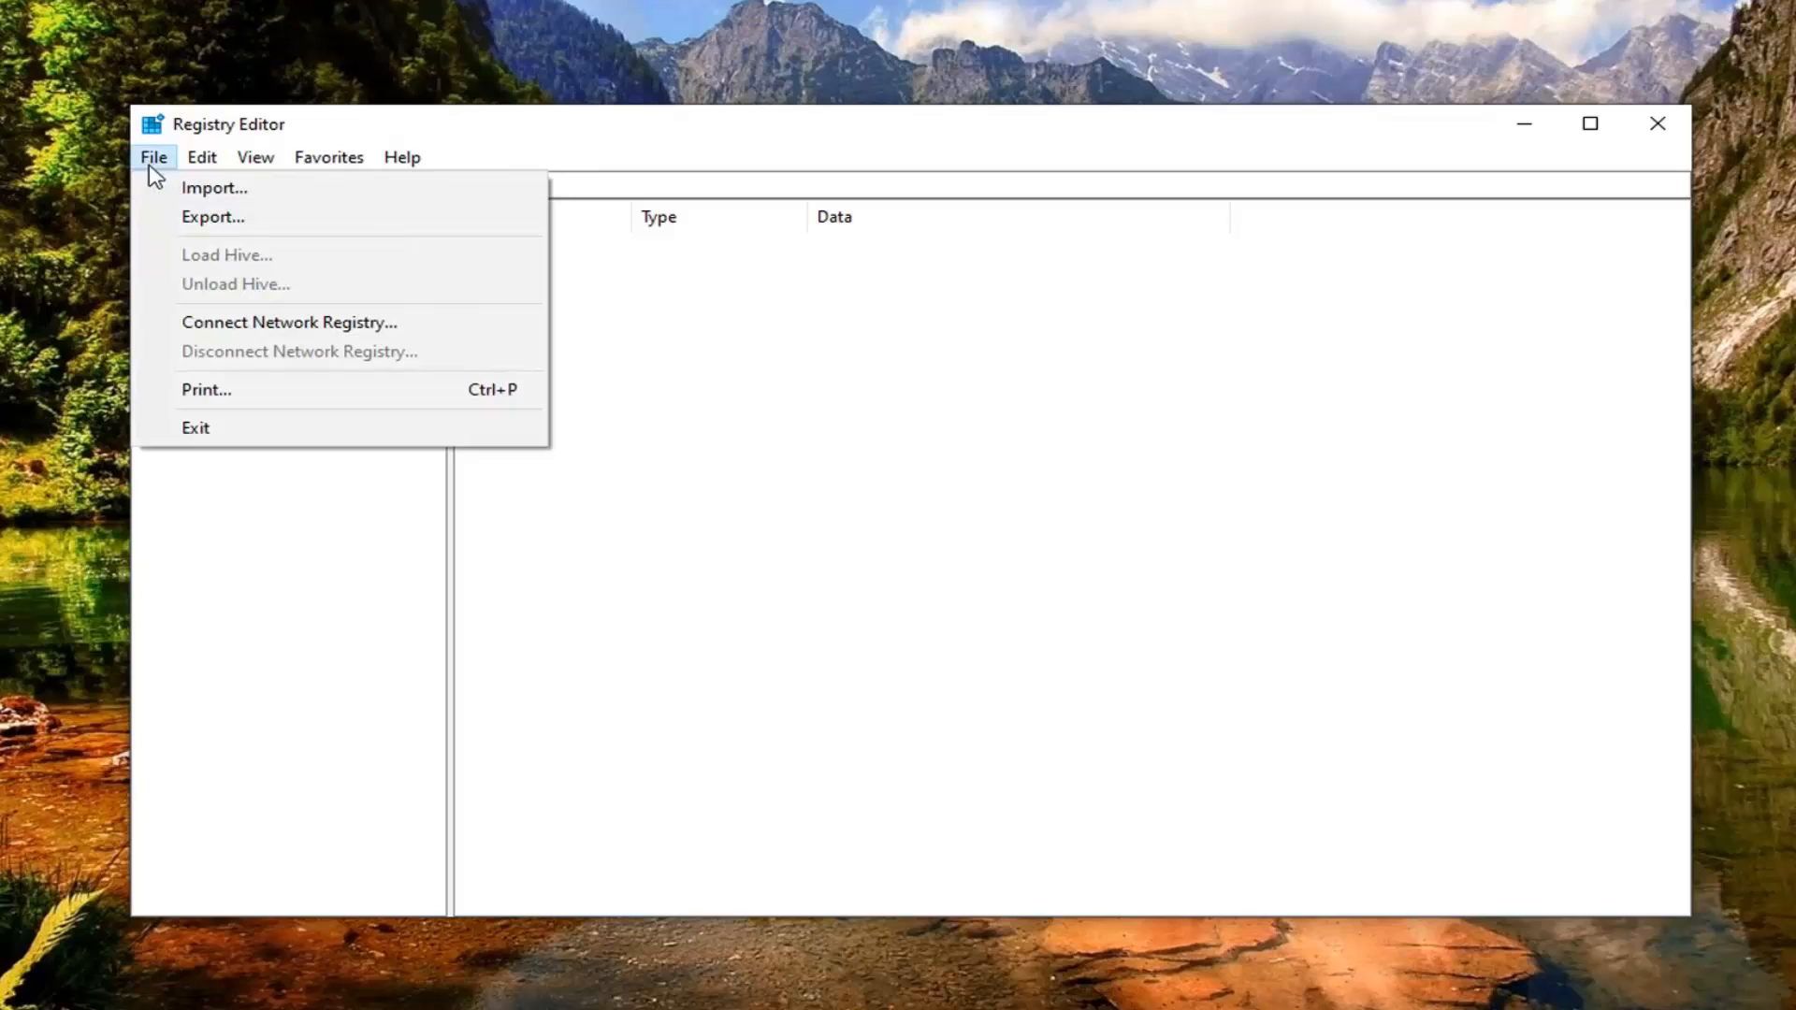
pyautogui.click(166, 216)
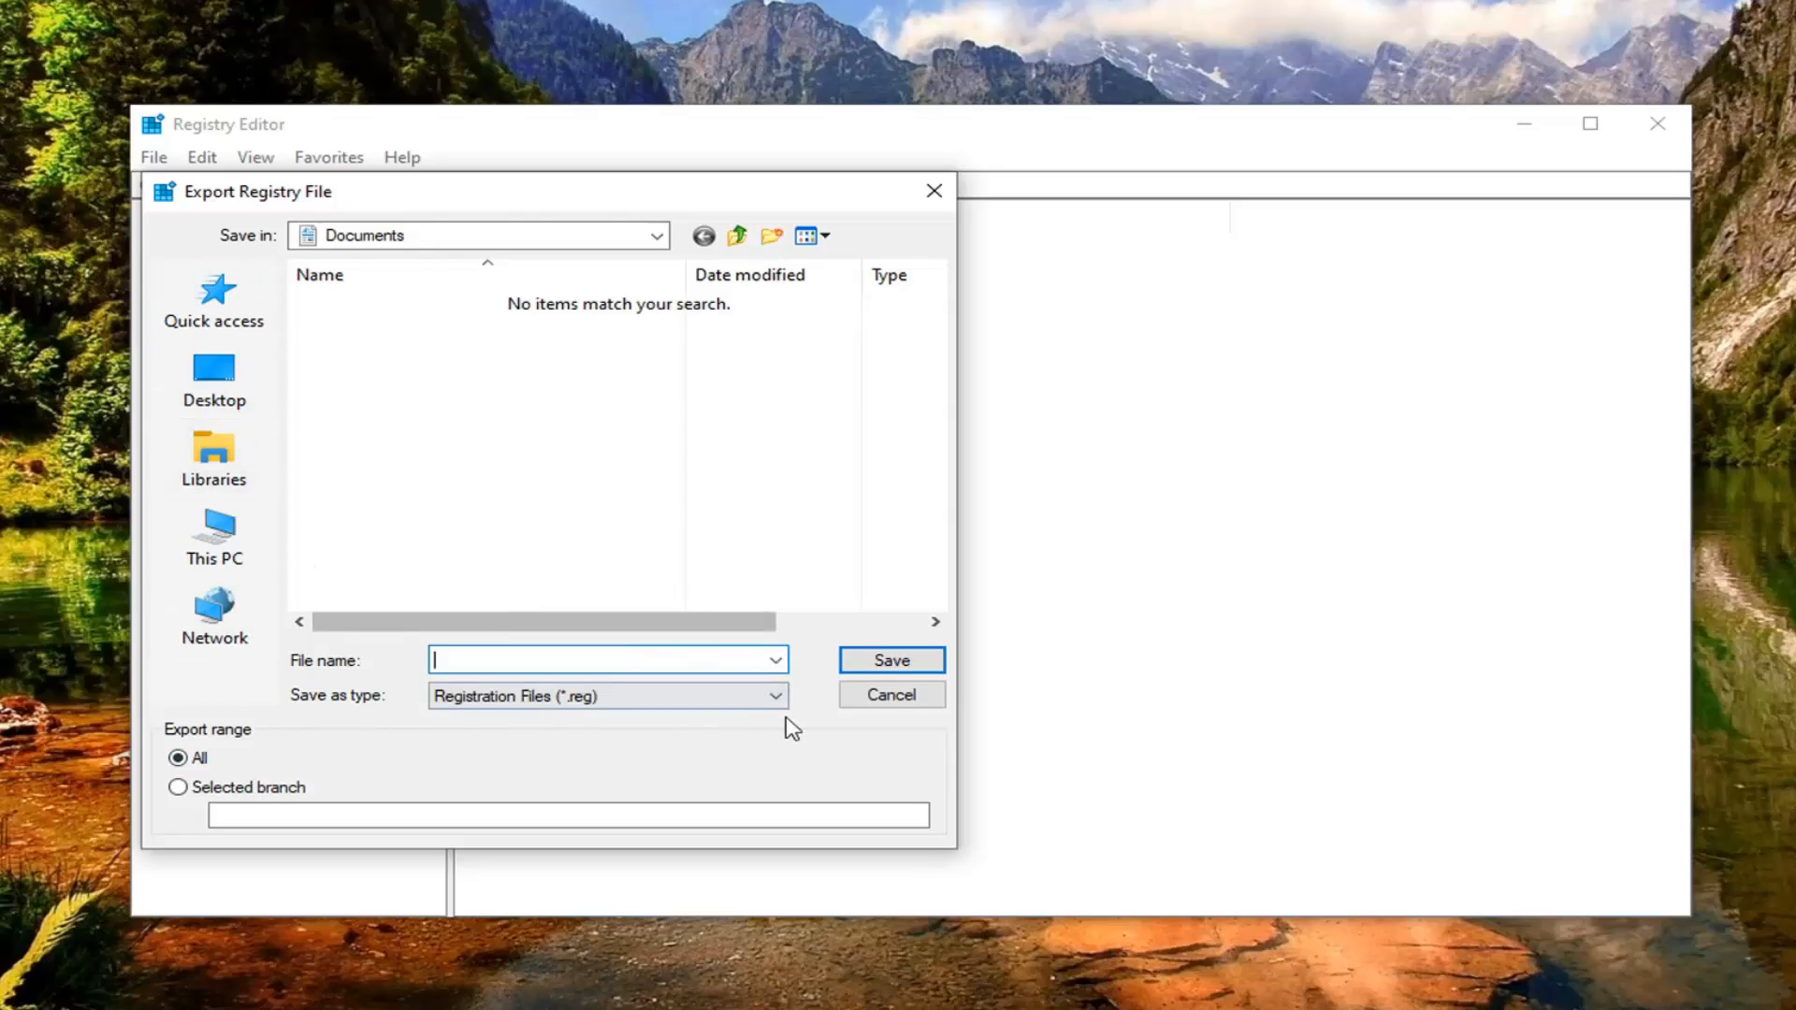
pyautogui.click(858, 690)
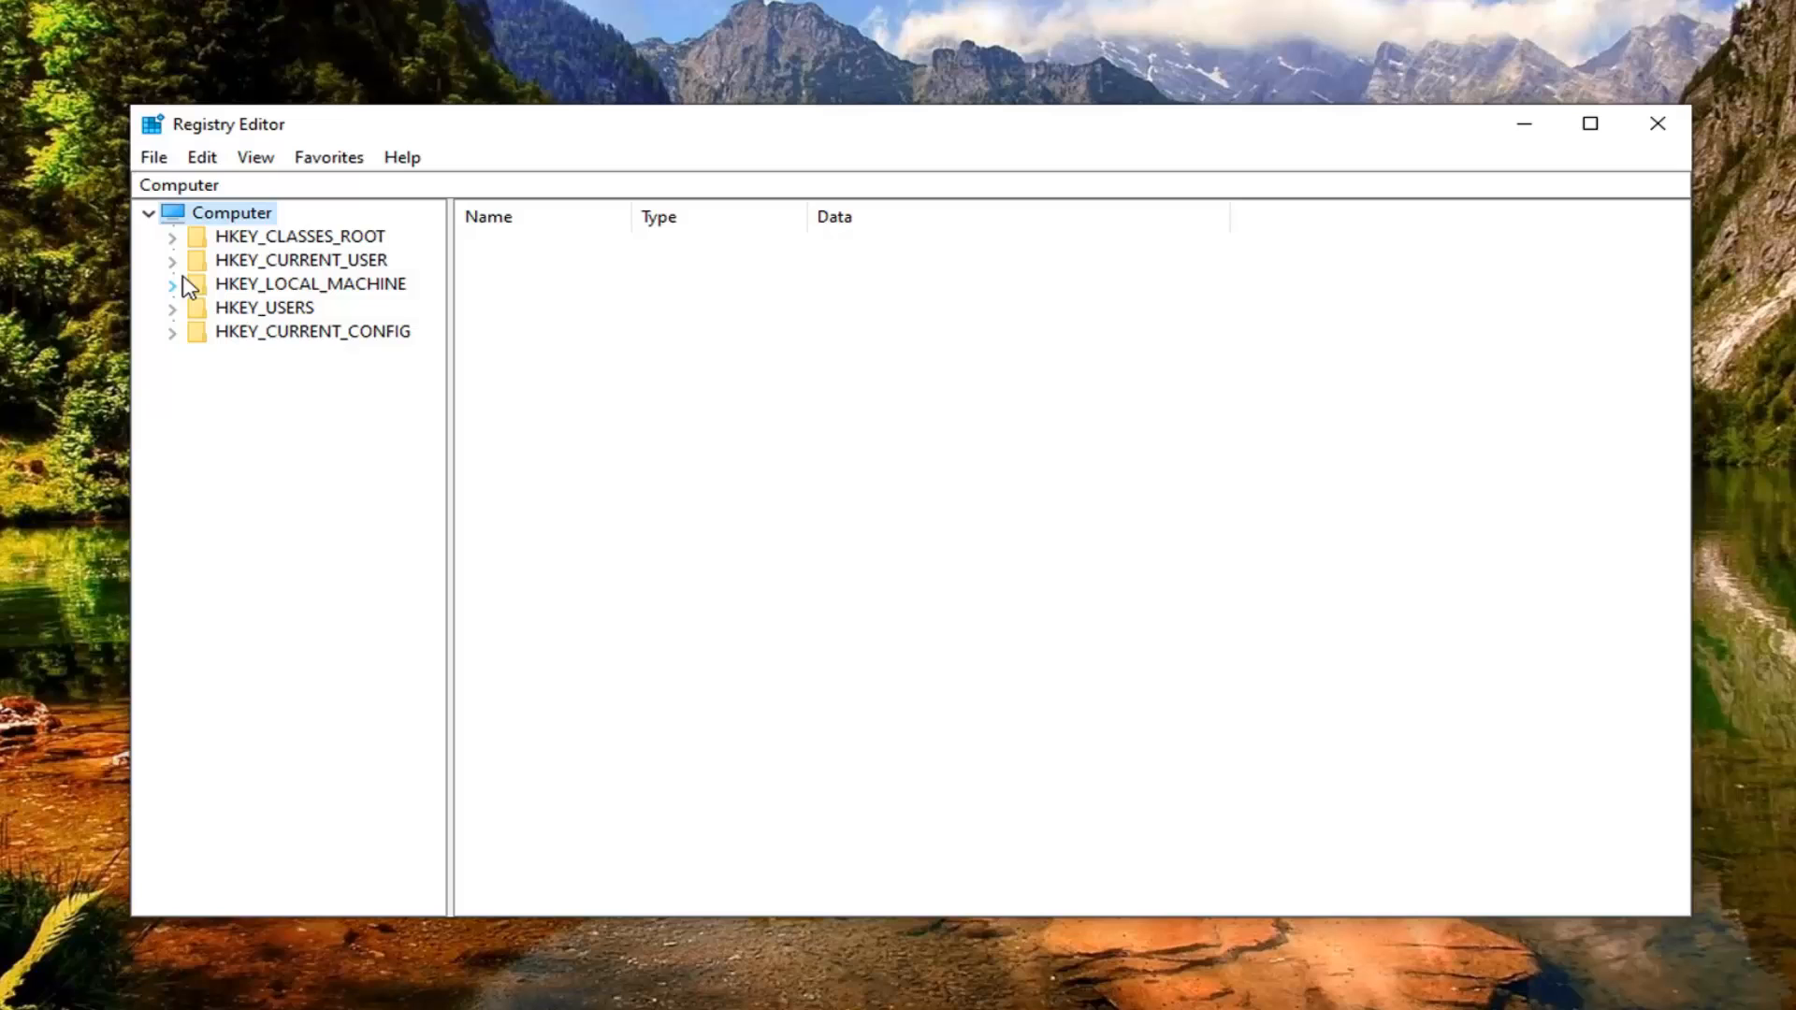
# Step: Expand the registry tree to HKEY_LOCAL_MACHINE\SYSTEM\CurrentControlSet\Control\Class, widening the tree pane to read the key names
pyautogui.doubleClick(267, 287)
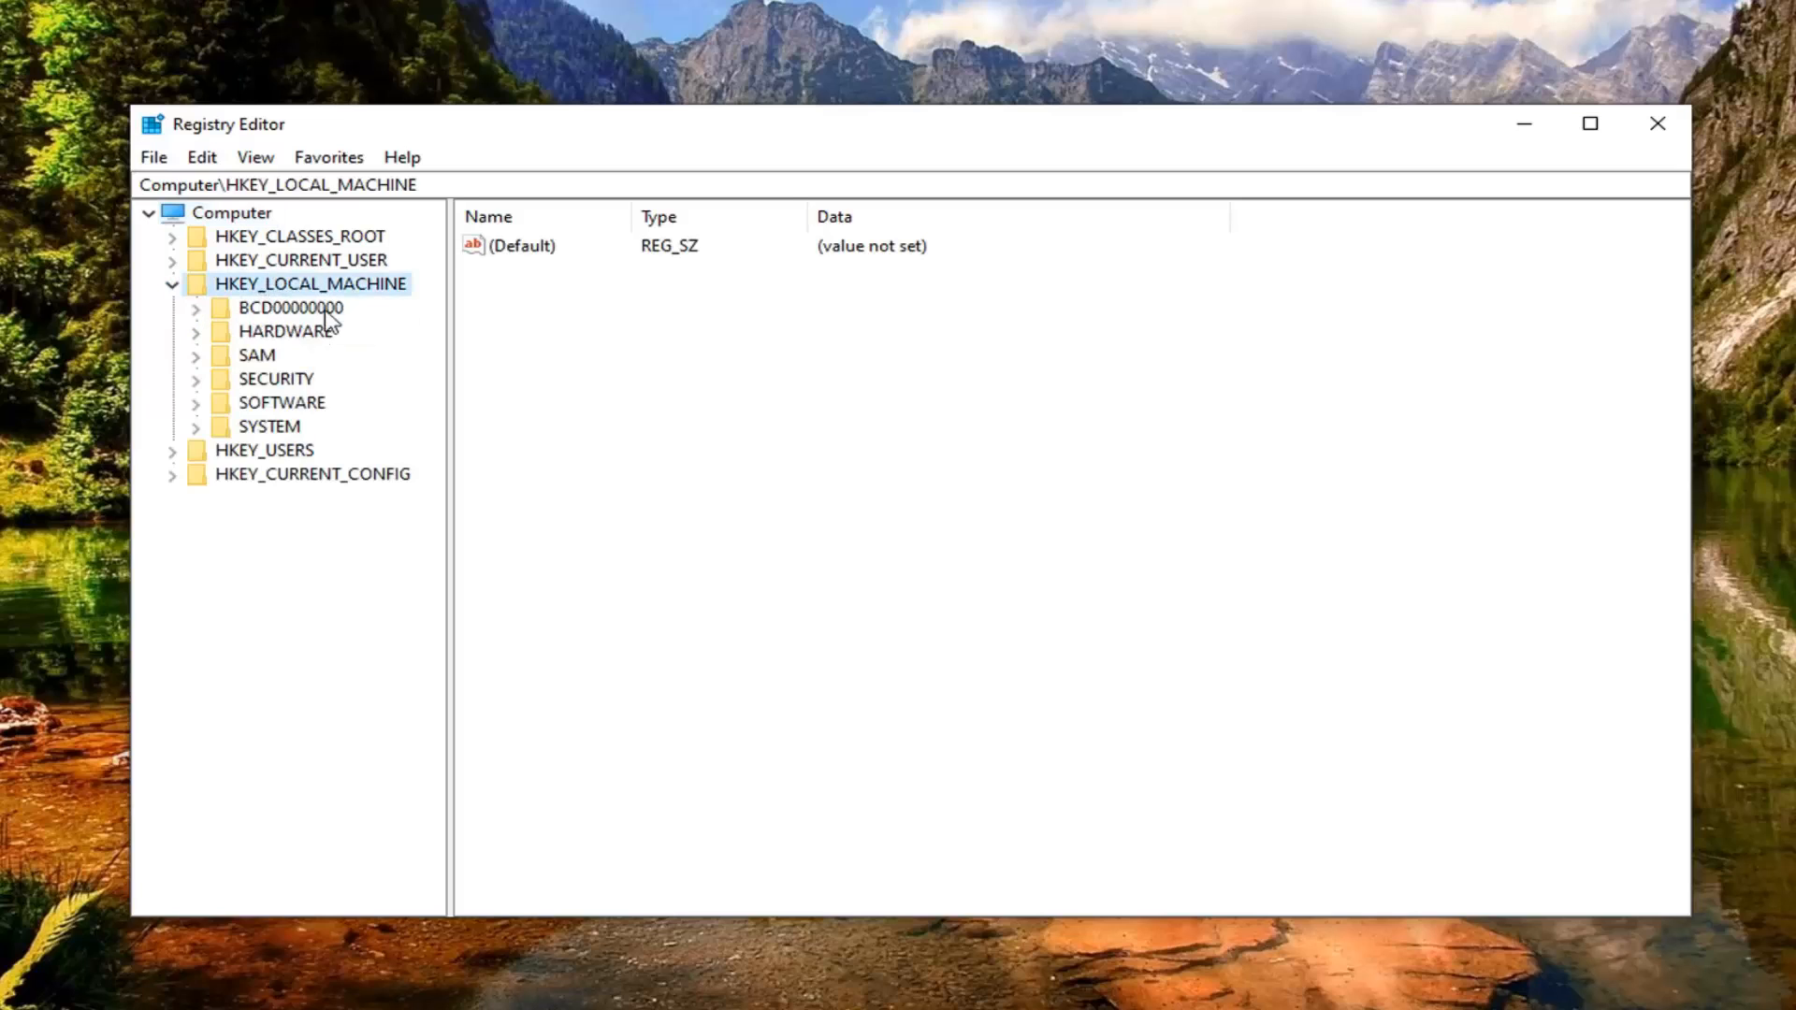
pyautogui.doubleClick(266, 430)
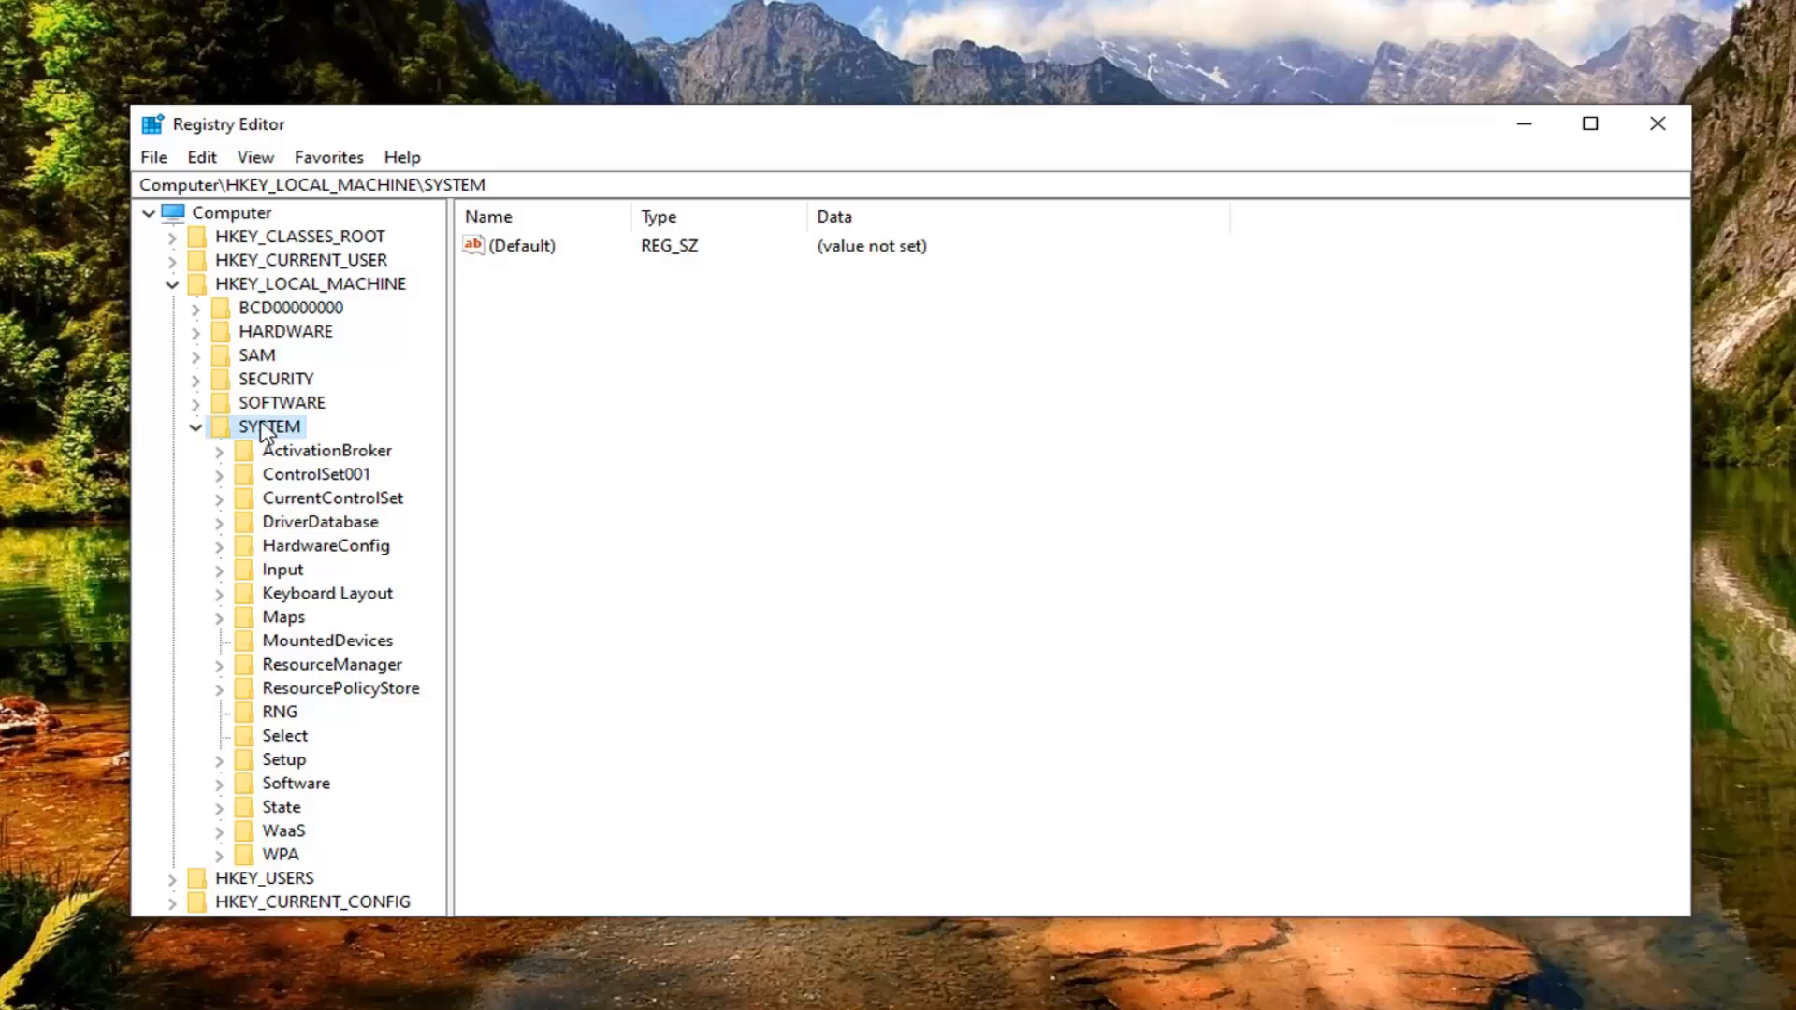
pyautogui.click(299, 505)
pyautogui.doubleClick(299, 505)
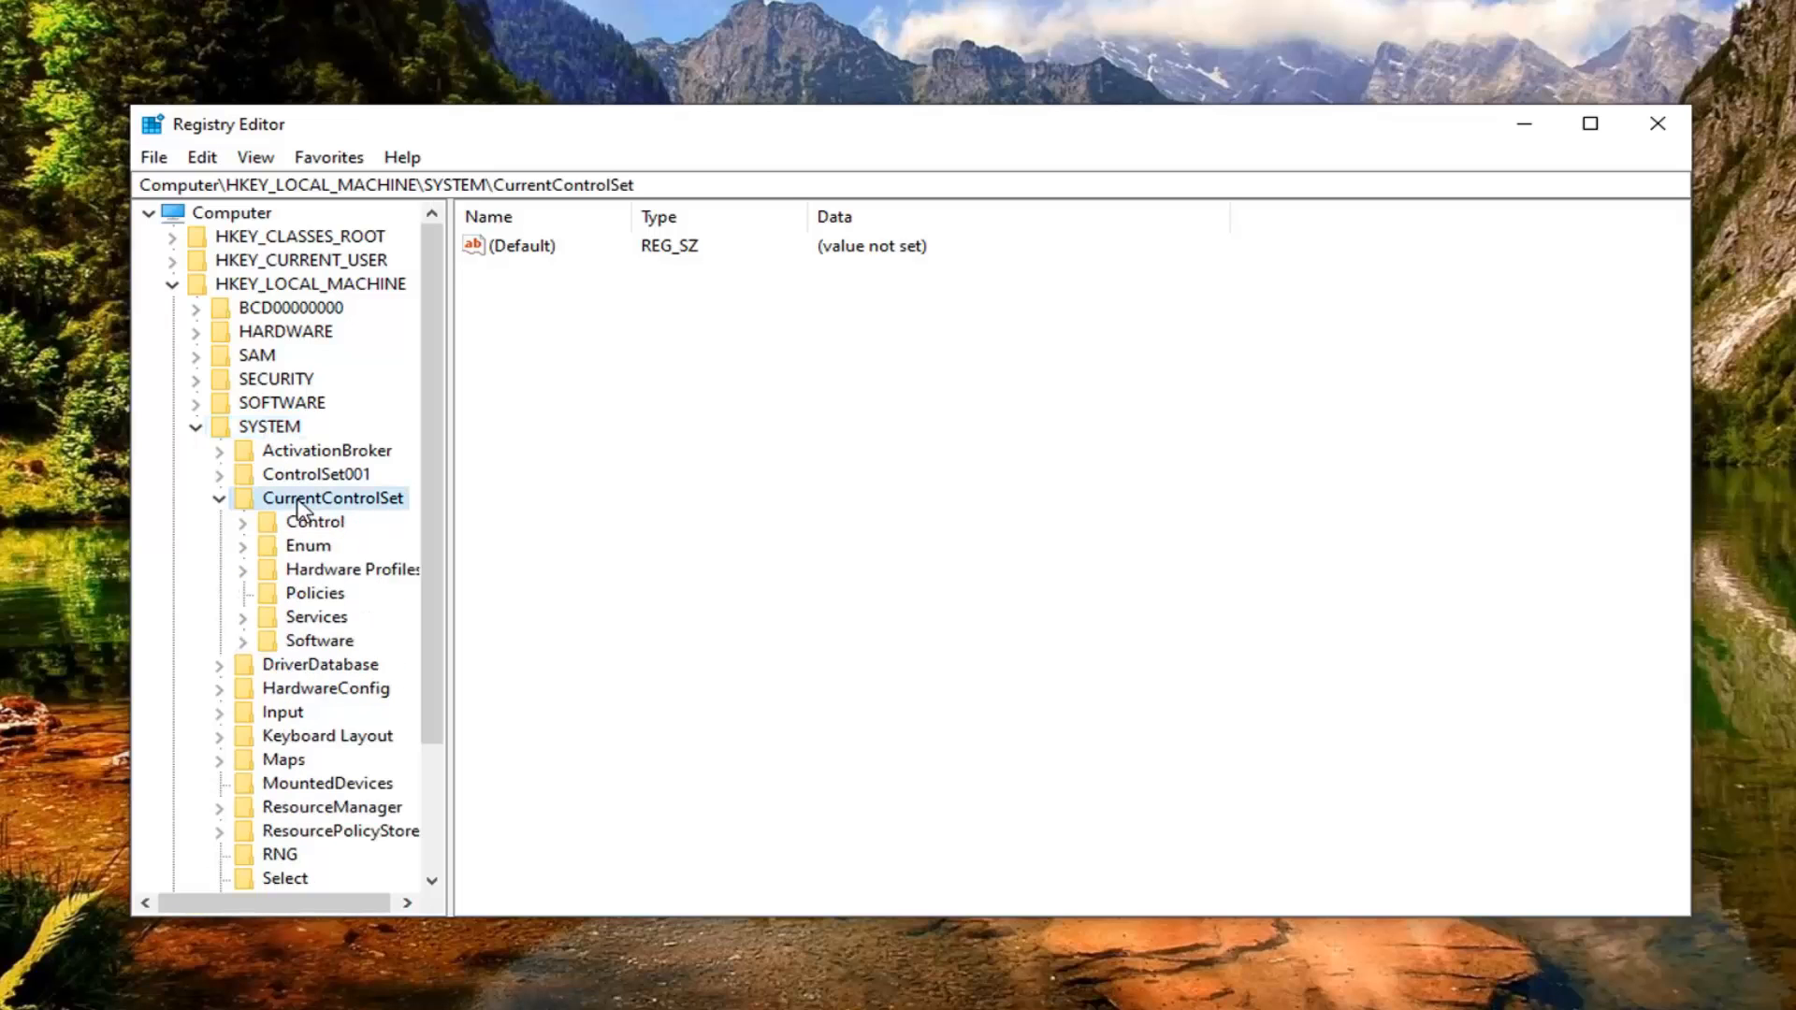
pyautogui.click(302, 522)
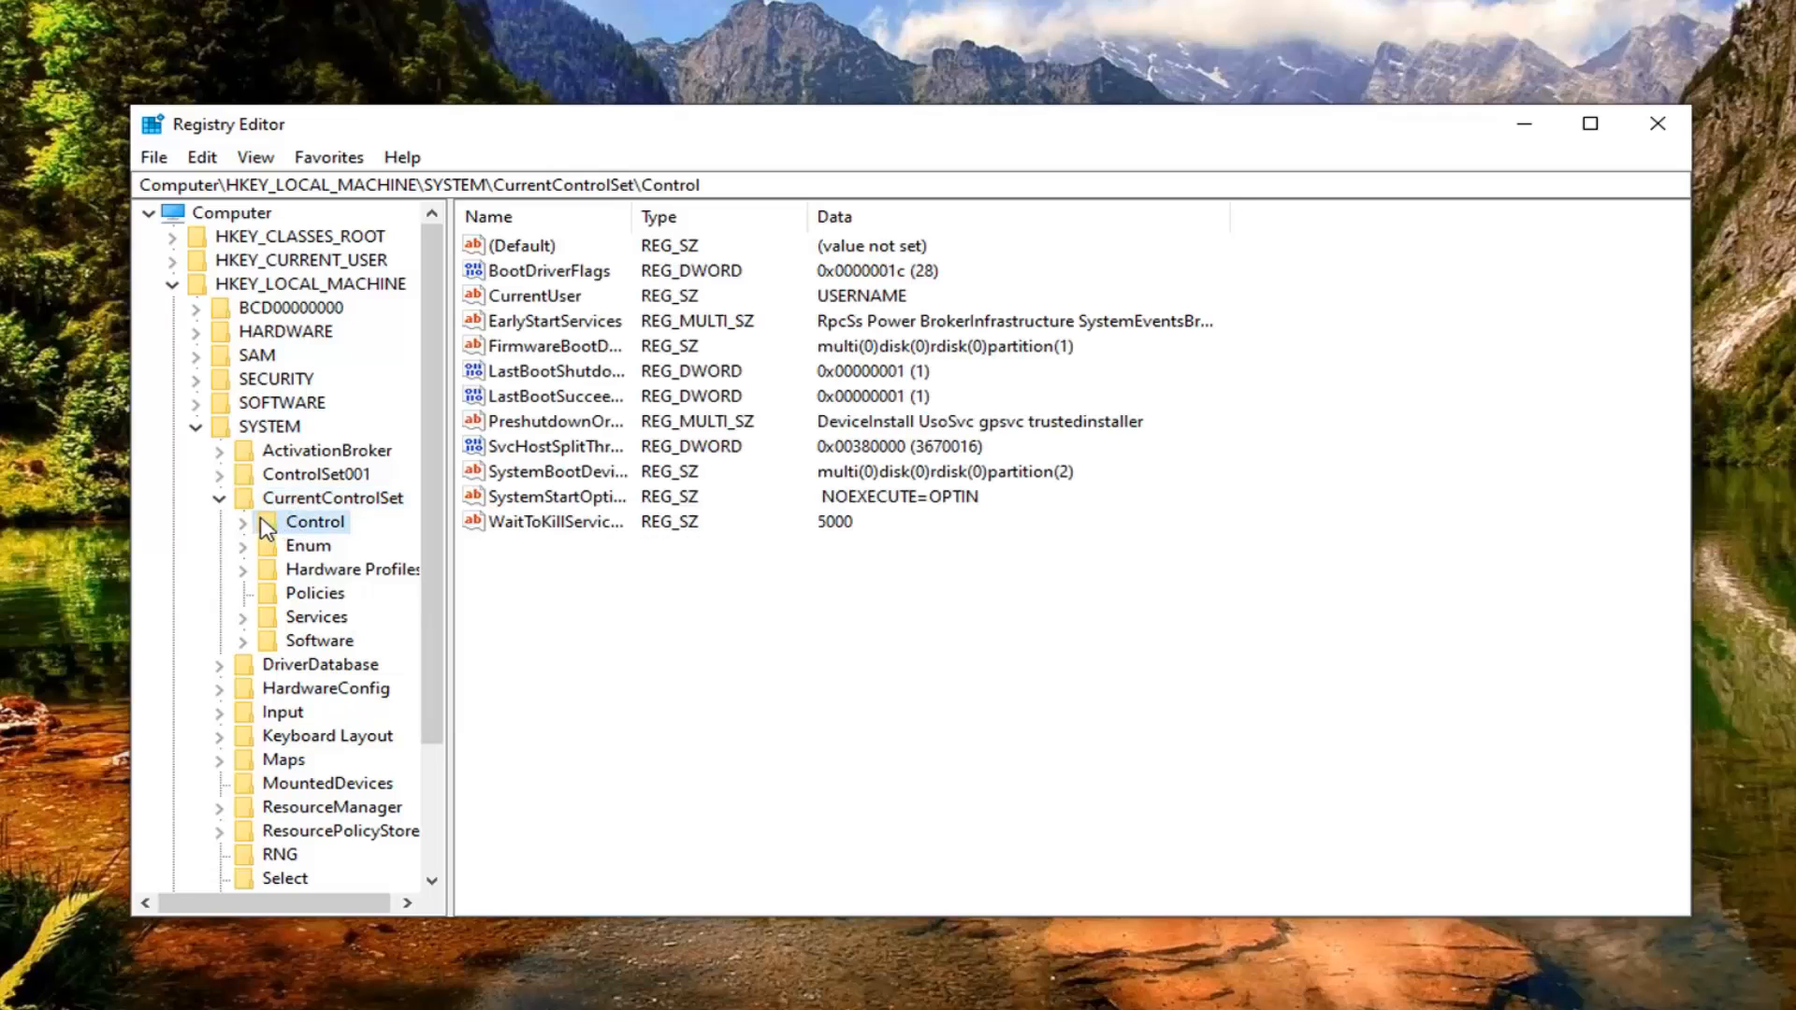
pyautogui.doubleClick(286, 525)
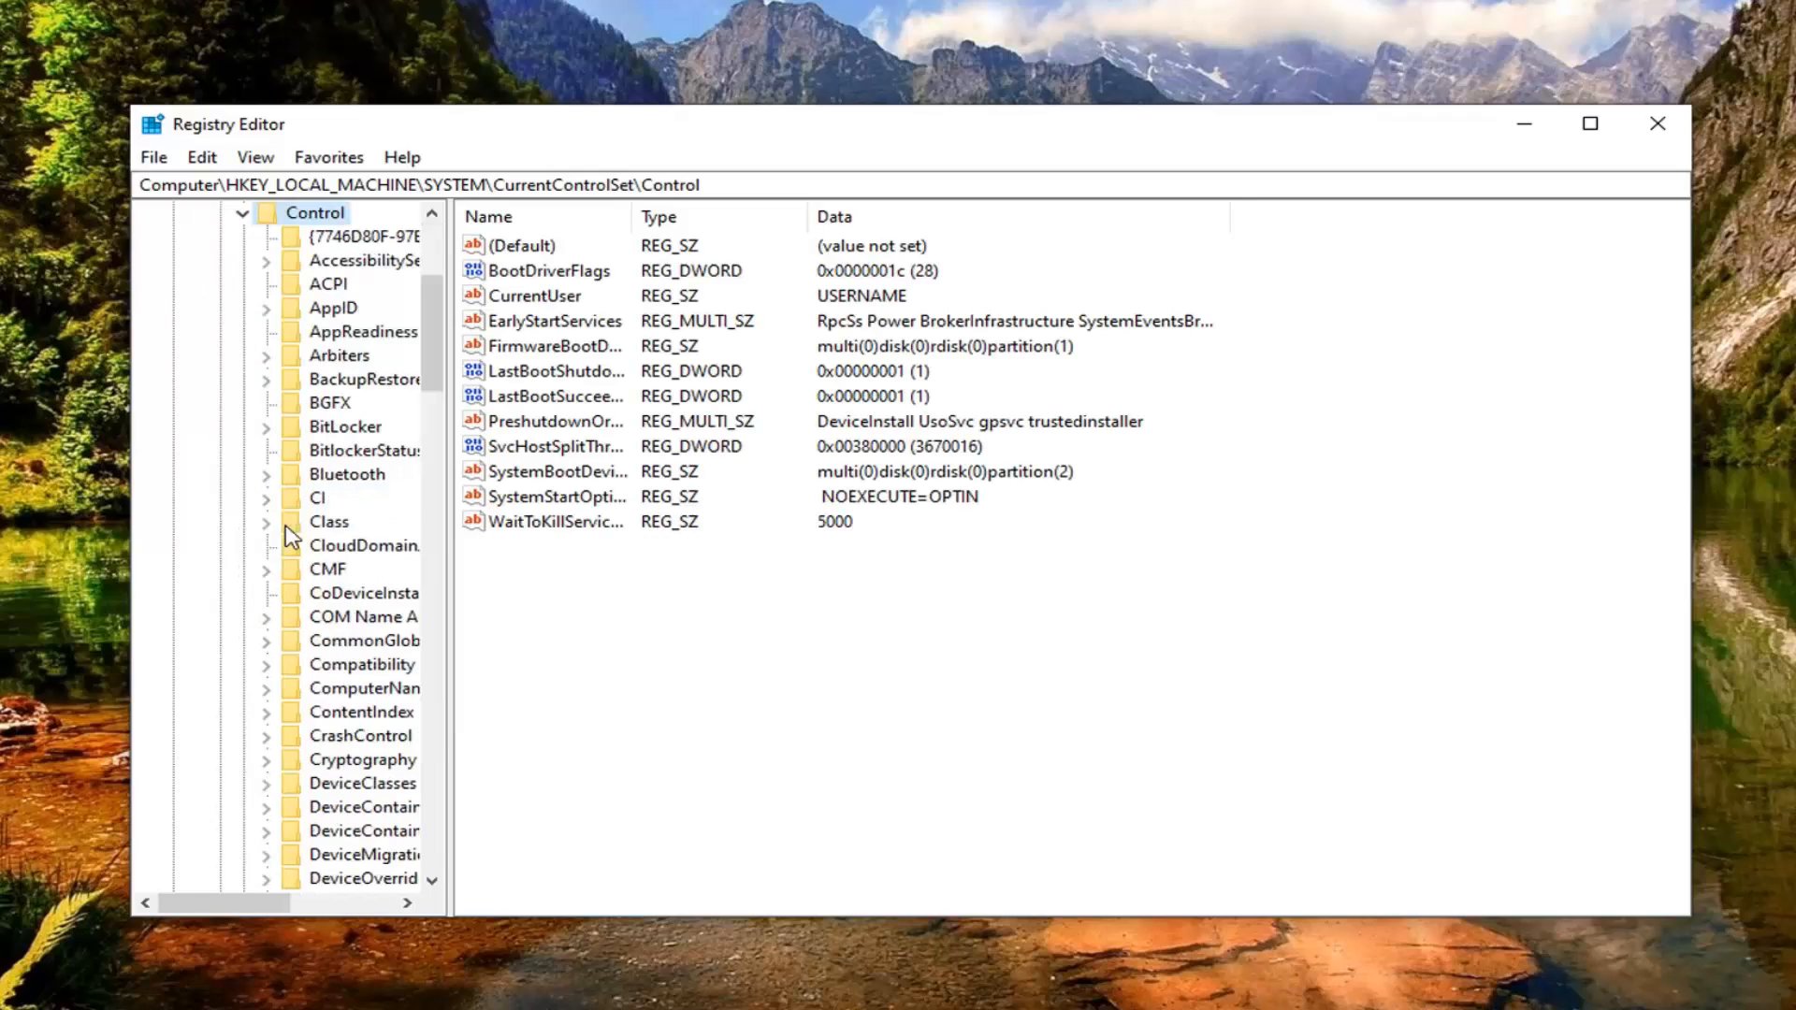
pyautogui.moveTo(446, 509); pyautogui.dragTo(623, 510)
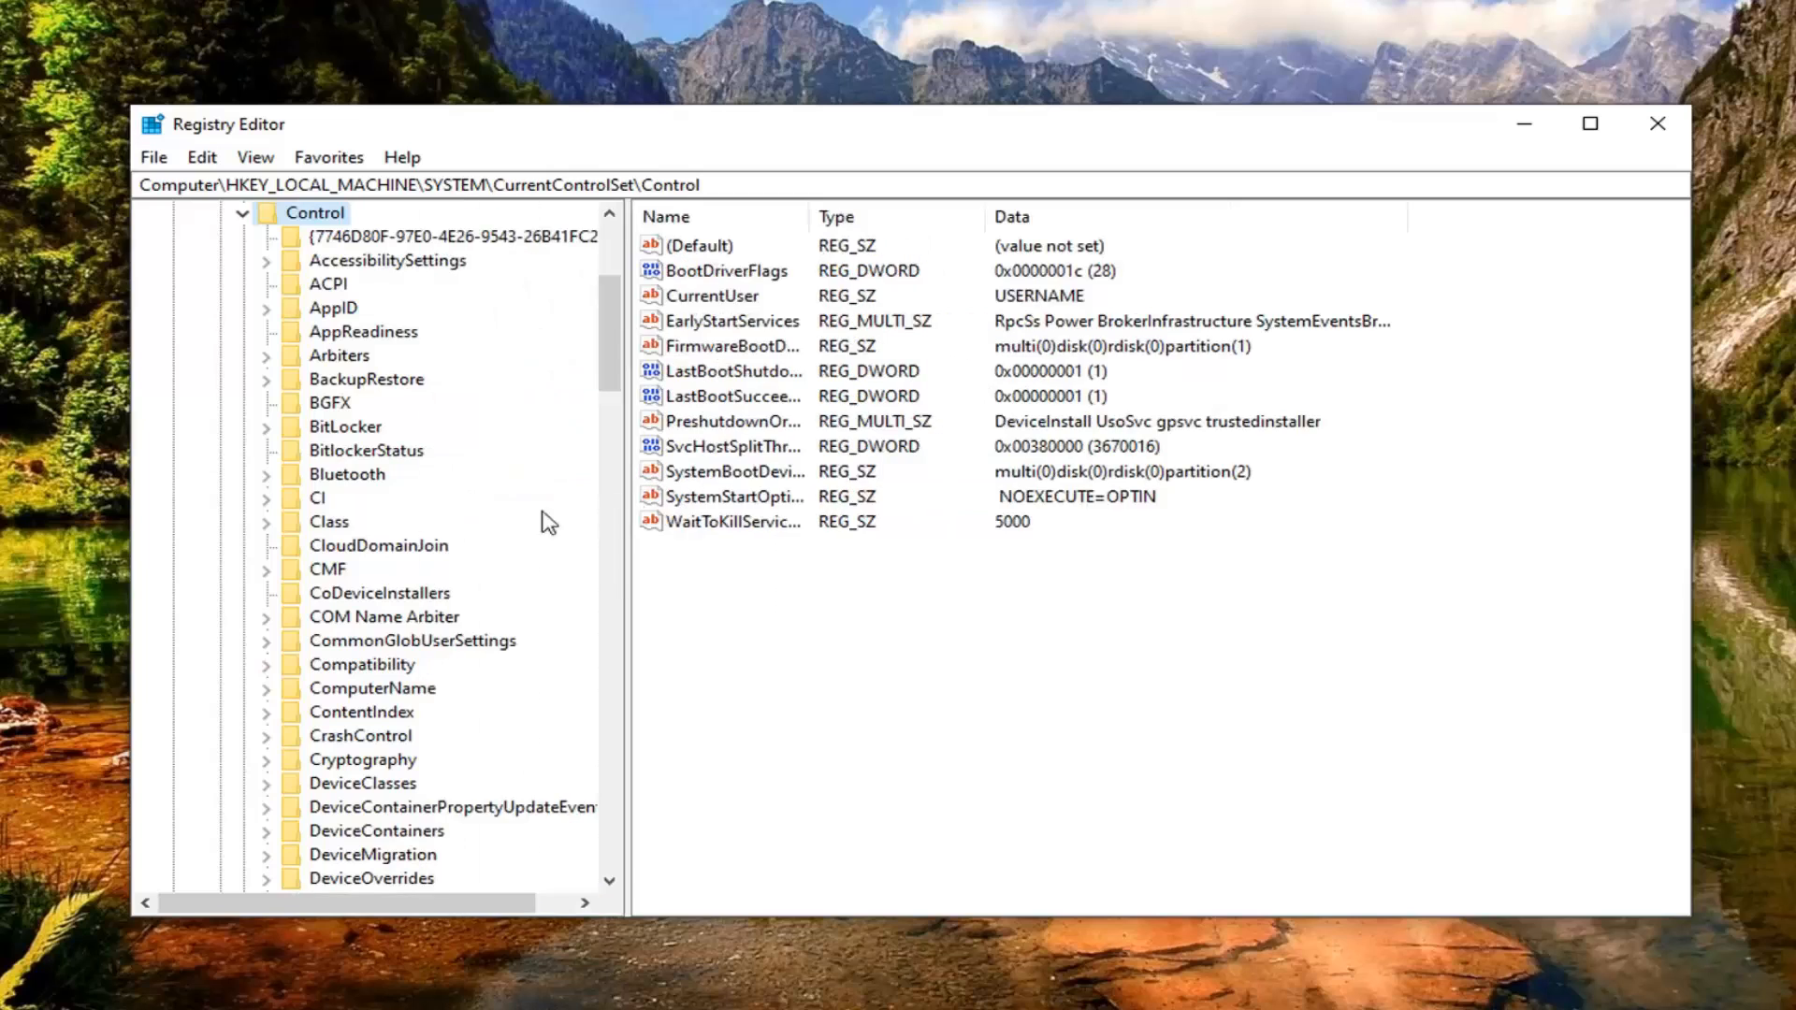
pyautogui.click(334, 523)
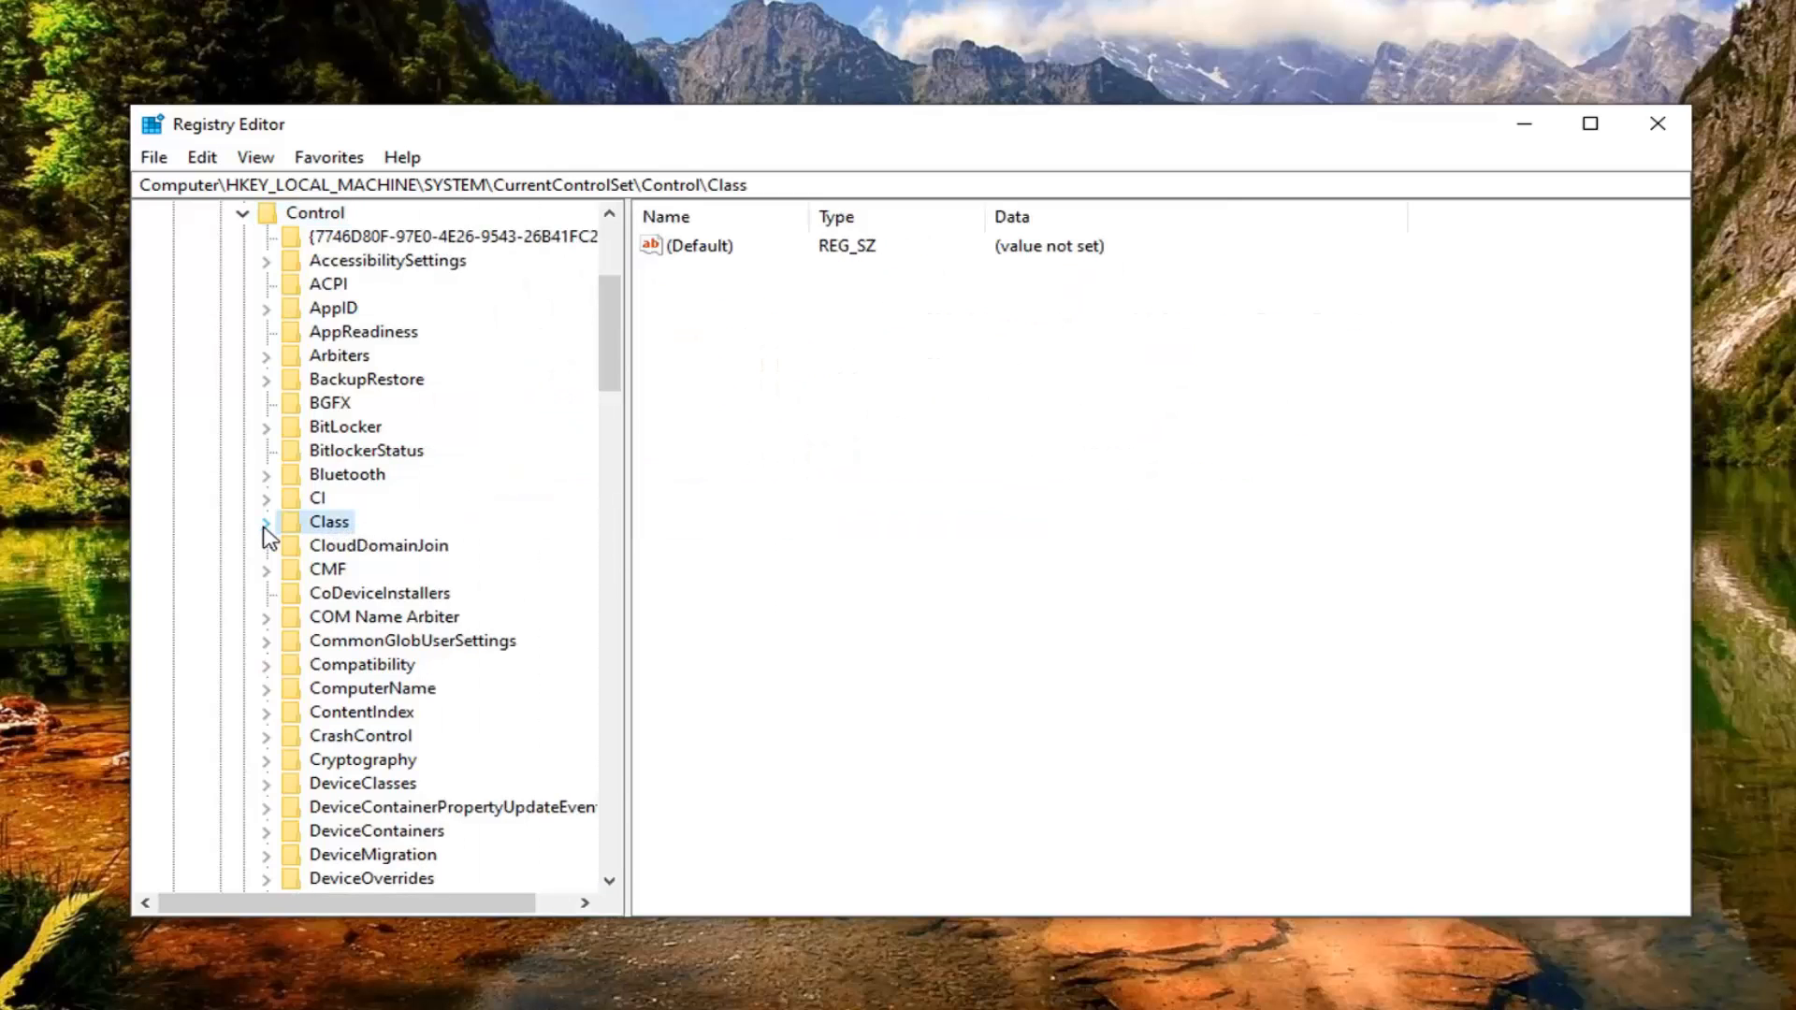
pyautogui.click(265, 525)
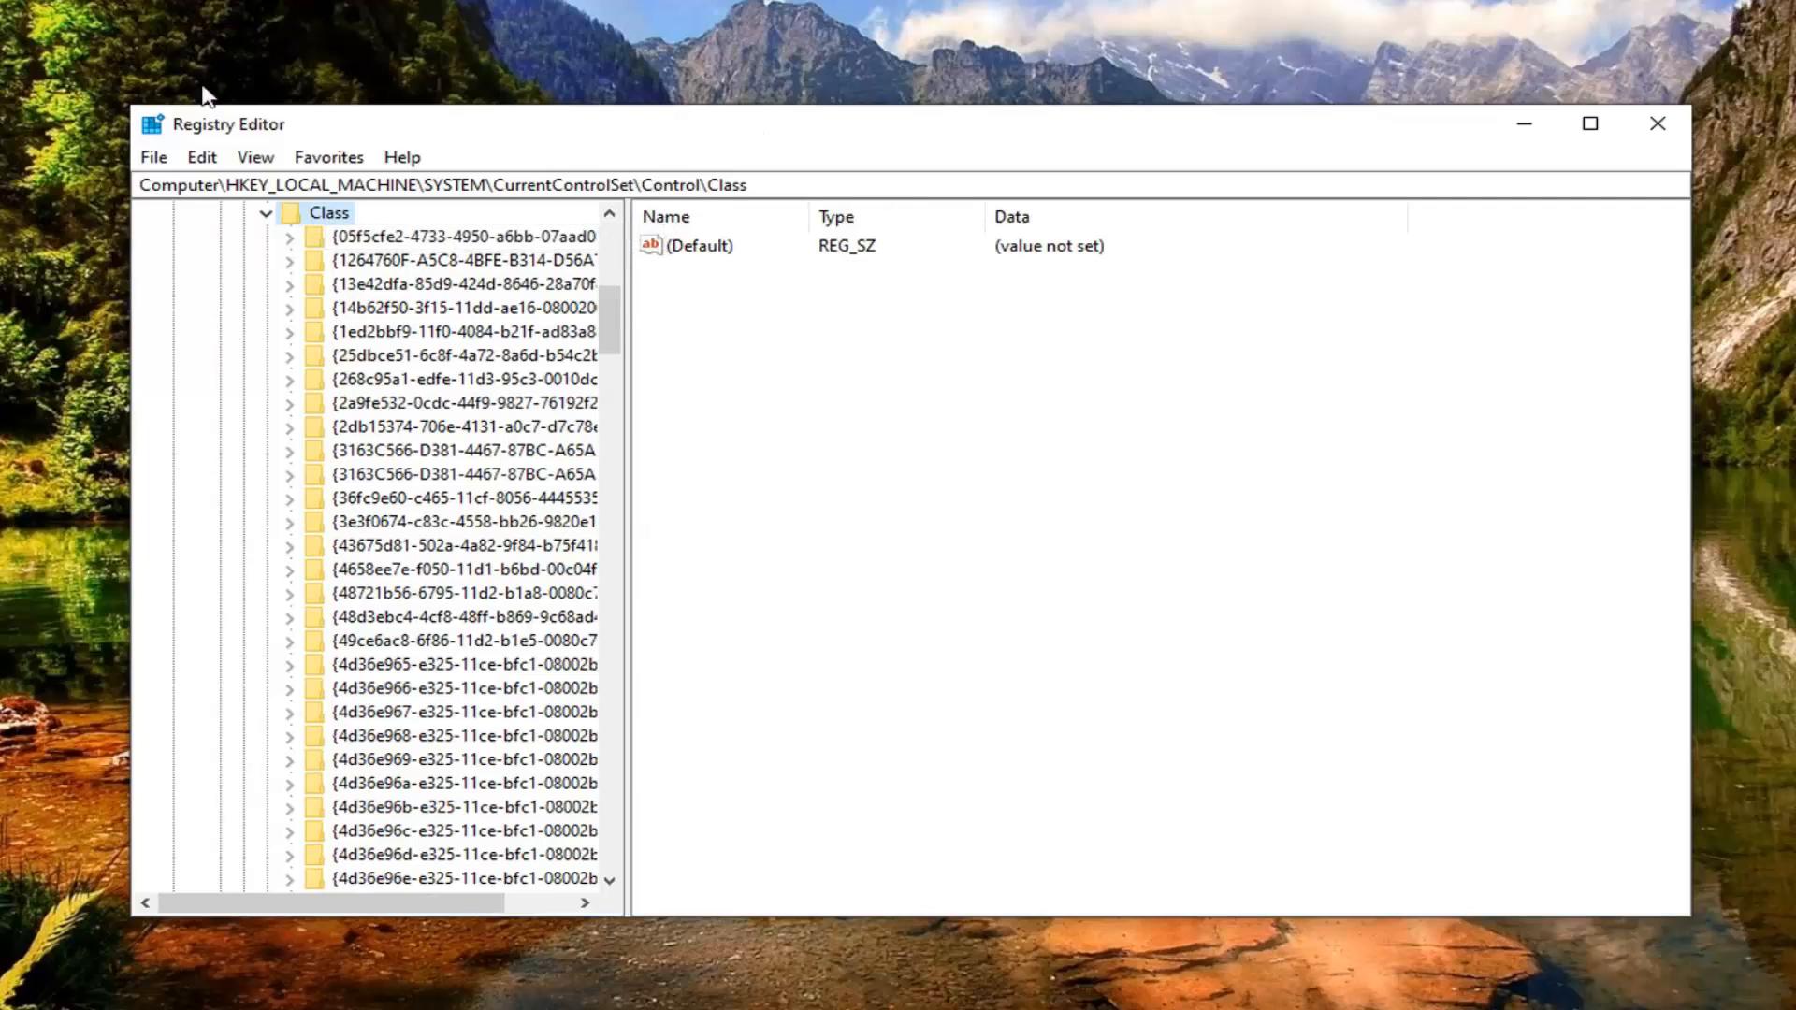
# Step: Start a registry search from the Class key and copy the keyboard key ID 4D36E96B-E325-11CE-BFC1-08002BE10318 from the Notepad notes, without braces
pyautogui.click(204, 157)
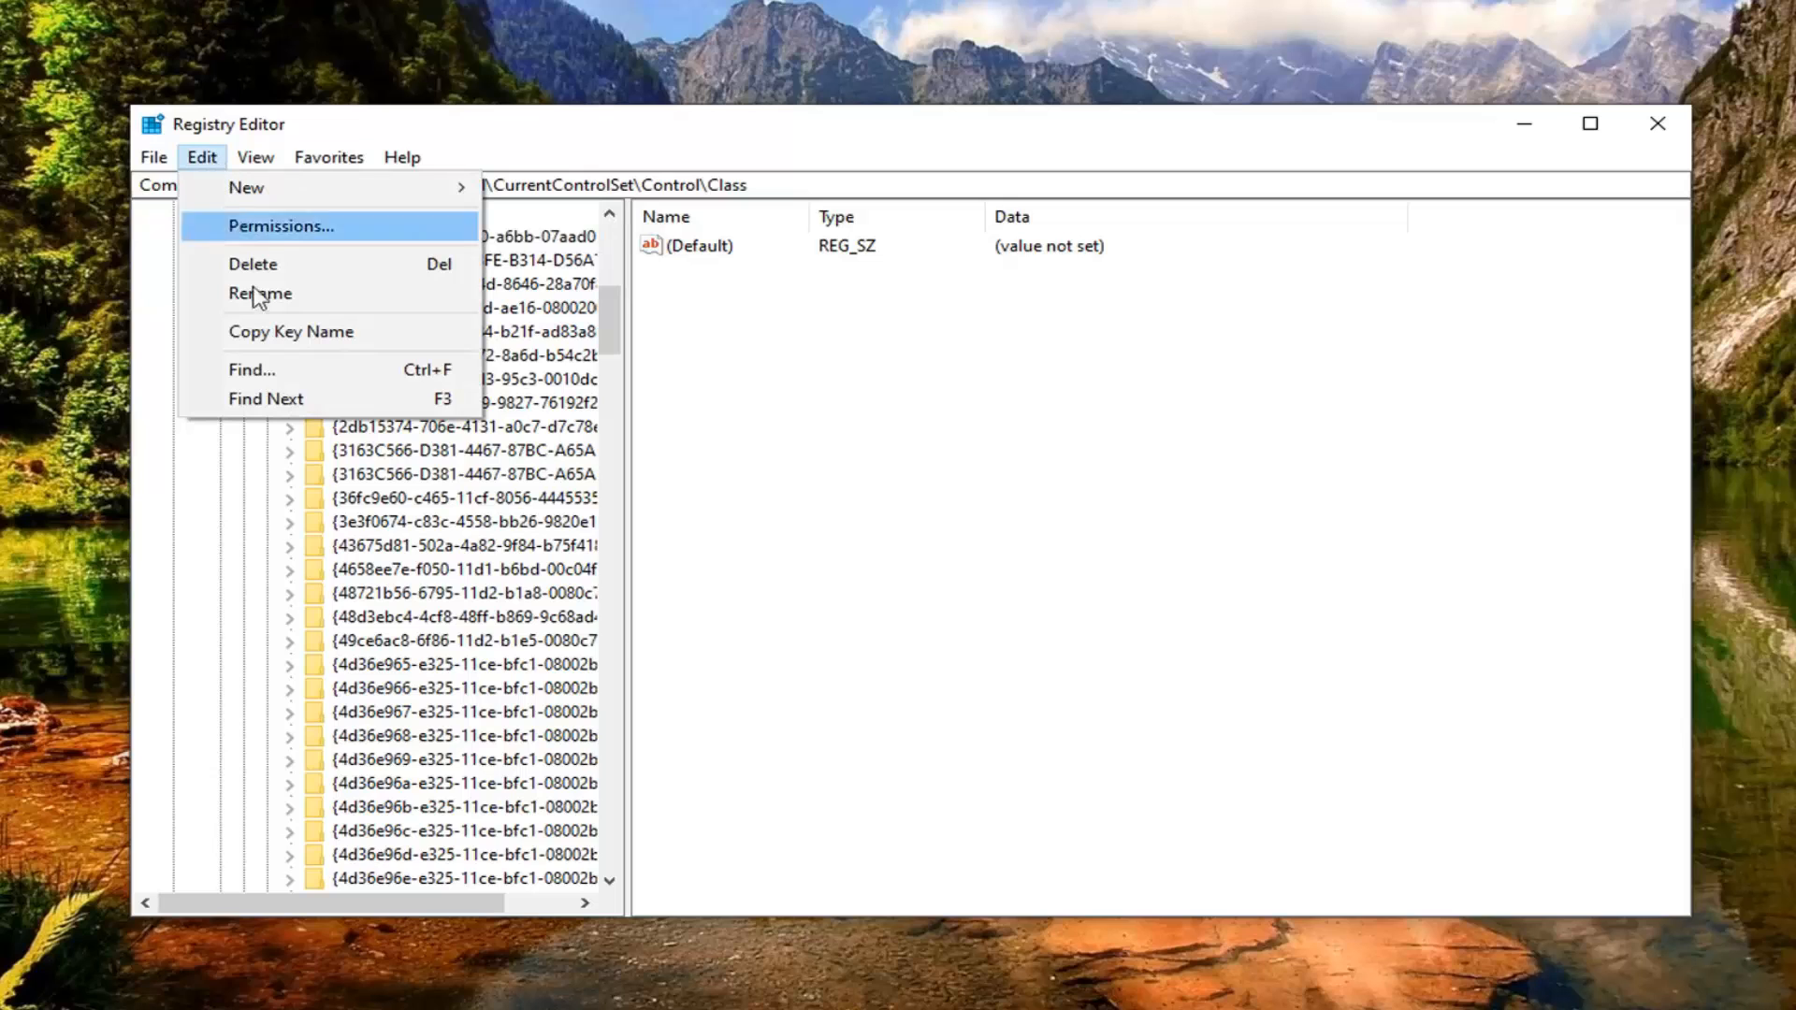
pyautogui.click(262, 372)
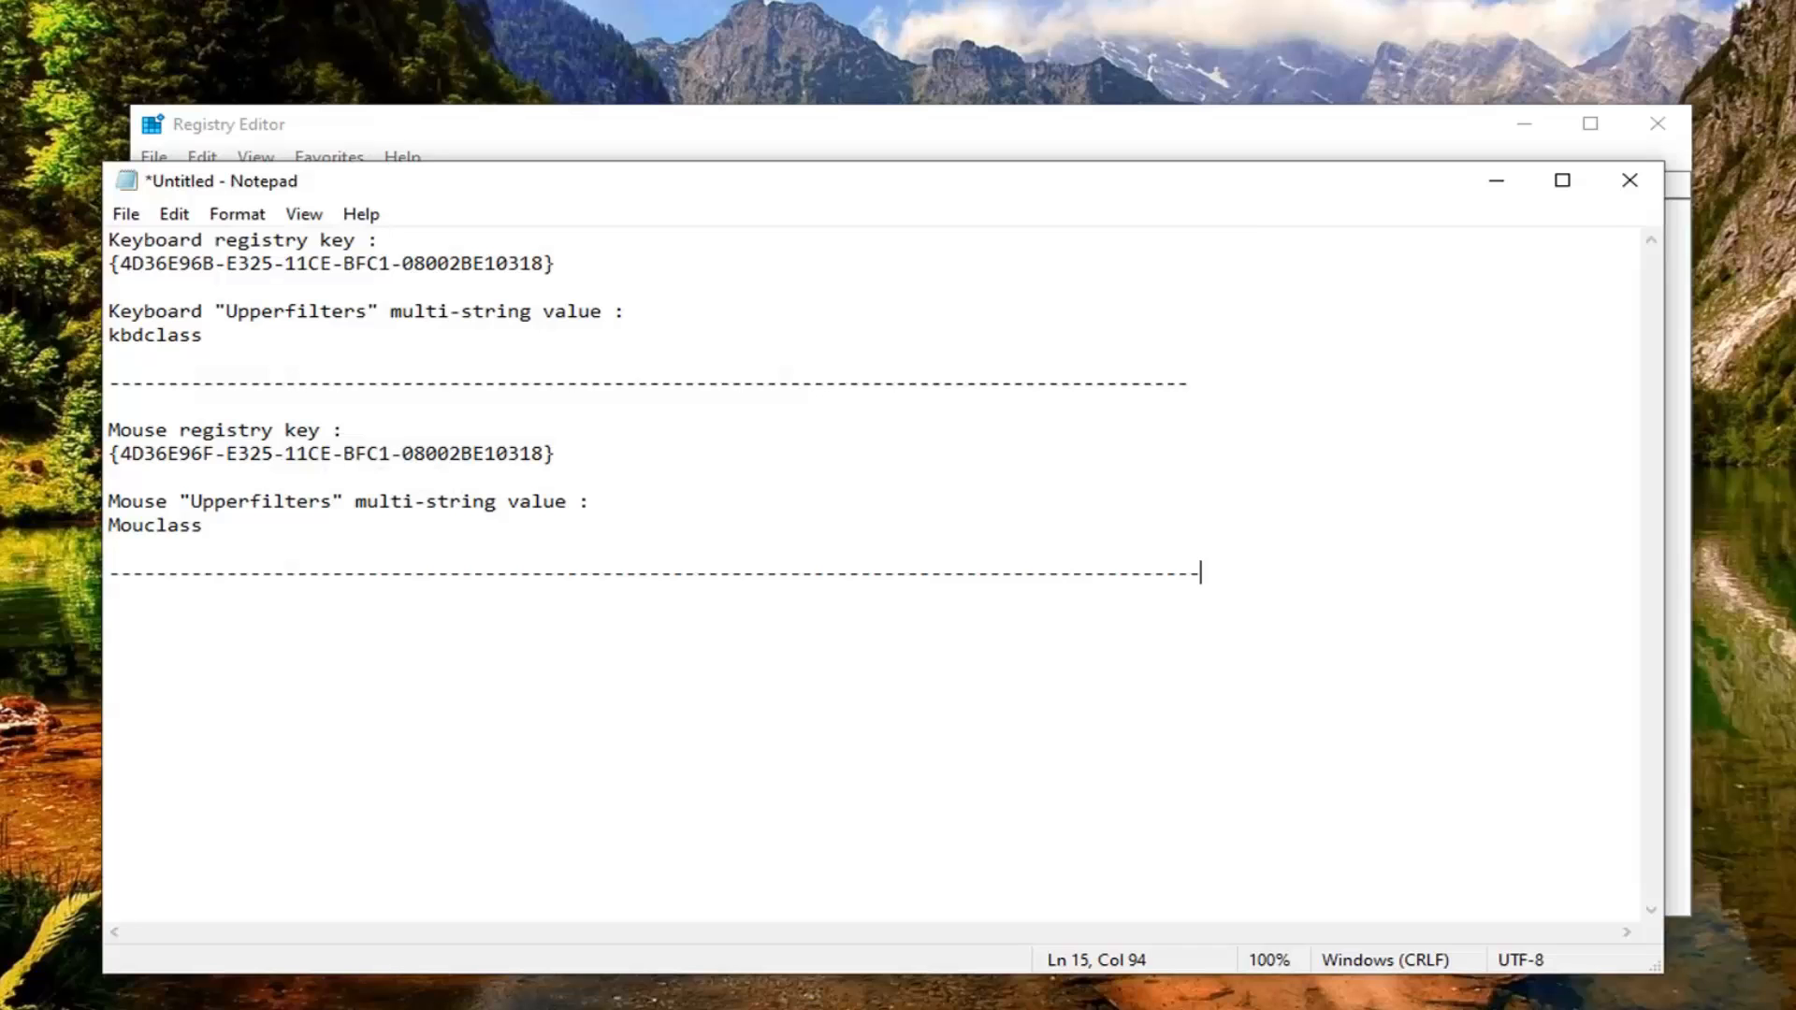
pyautogui.moveTo(119, 263); pyautogui.dragTo(543, 263)
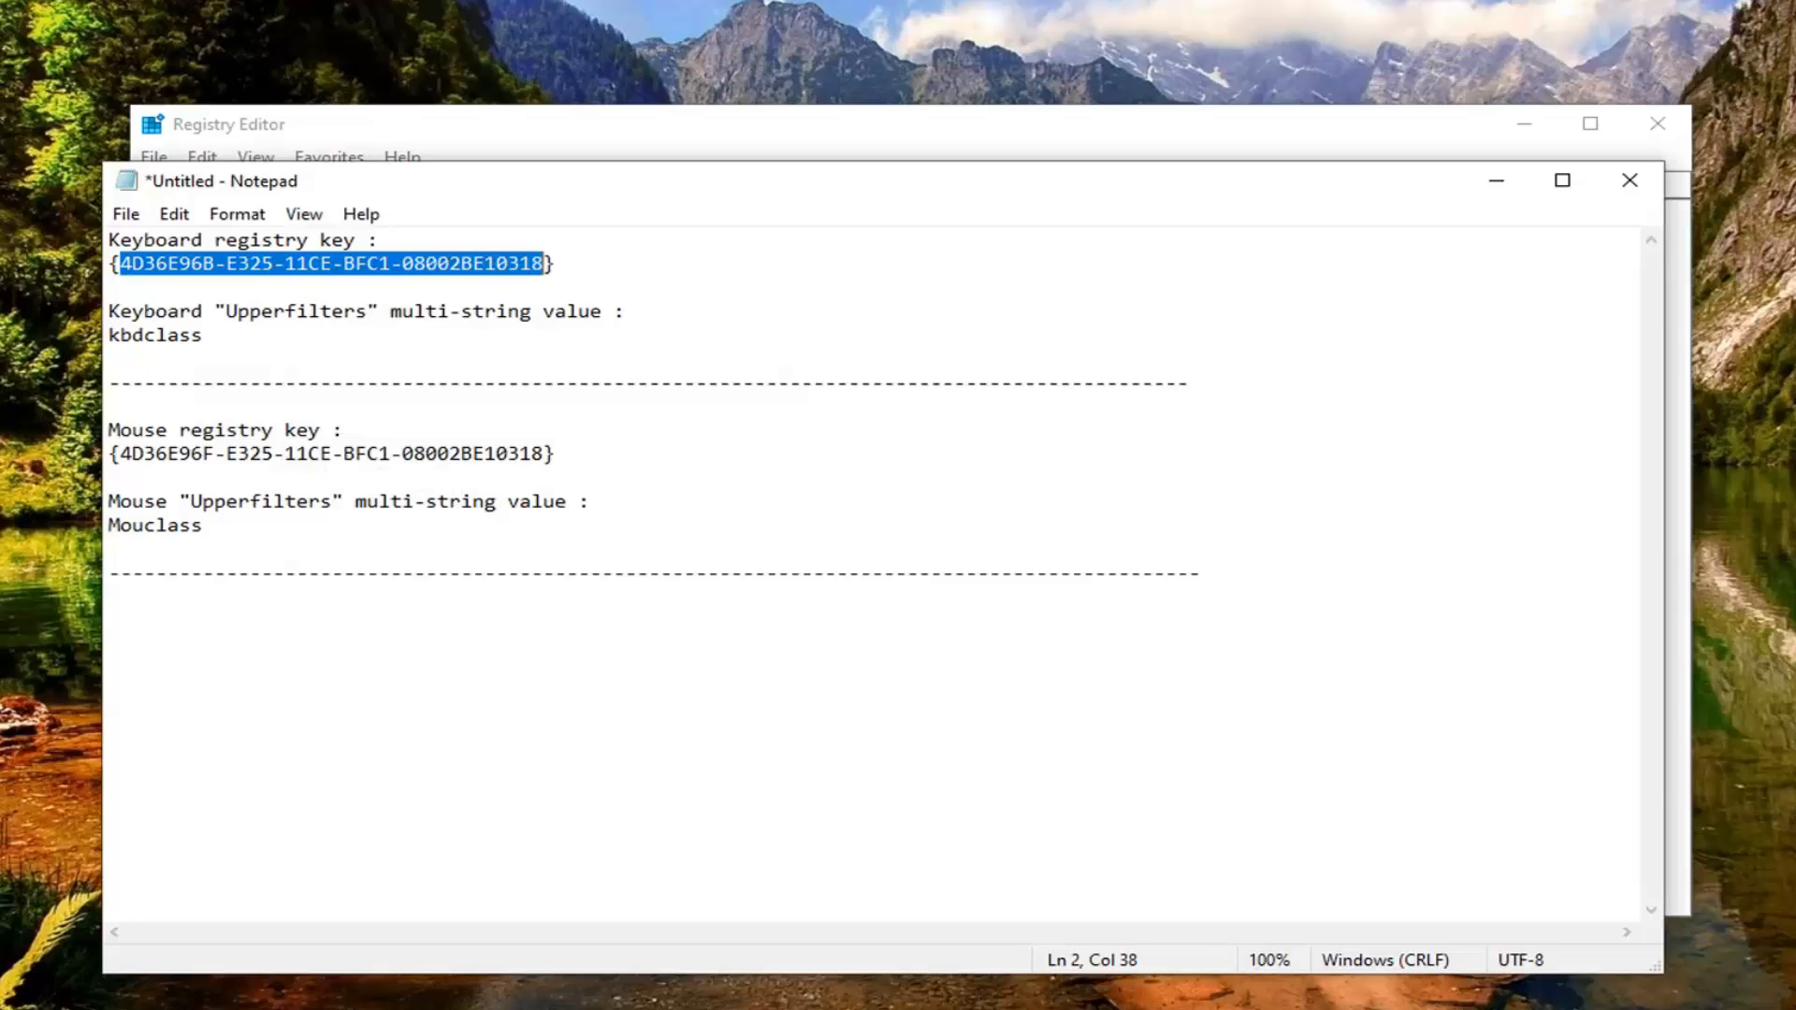
pyautogui.moveTo(543, 454); pyautogui.dragTo(129, 456)
pyautogui.rightClick(129, 456)
pyautogui.click(454, 408)
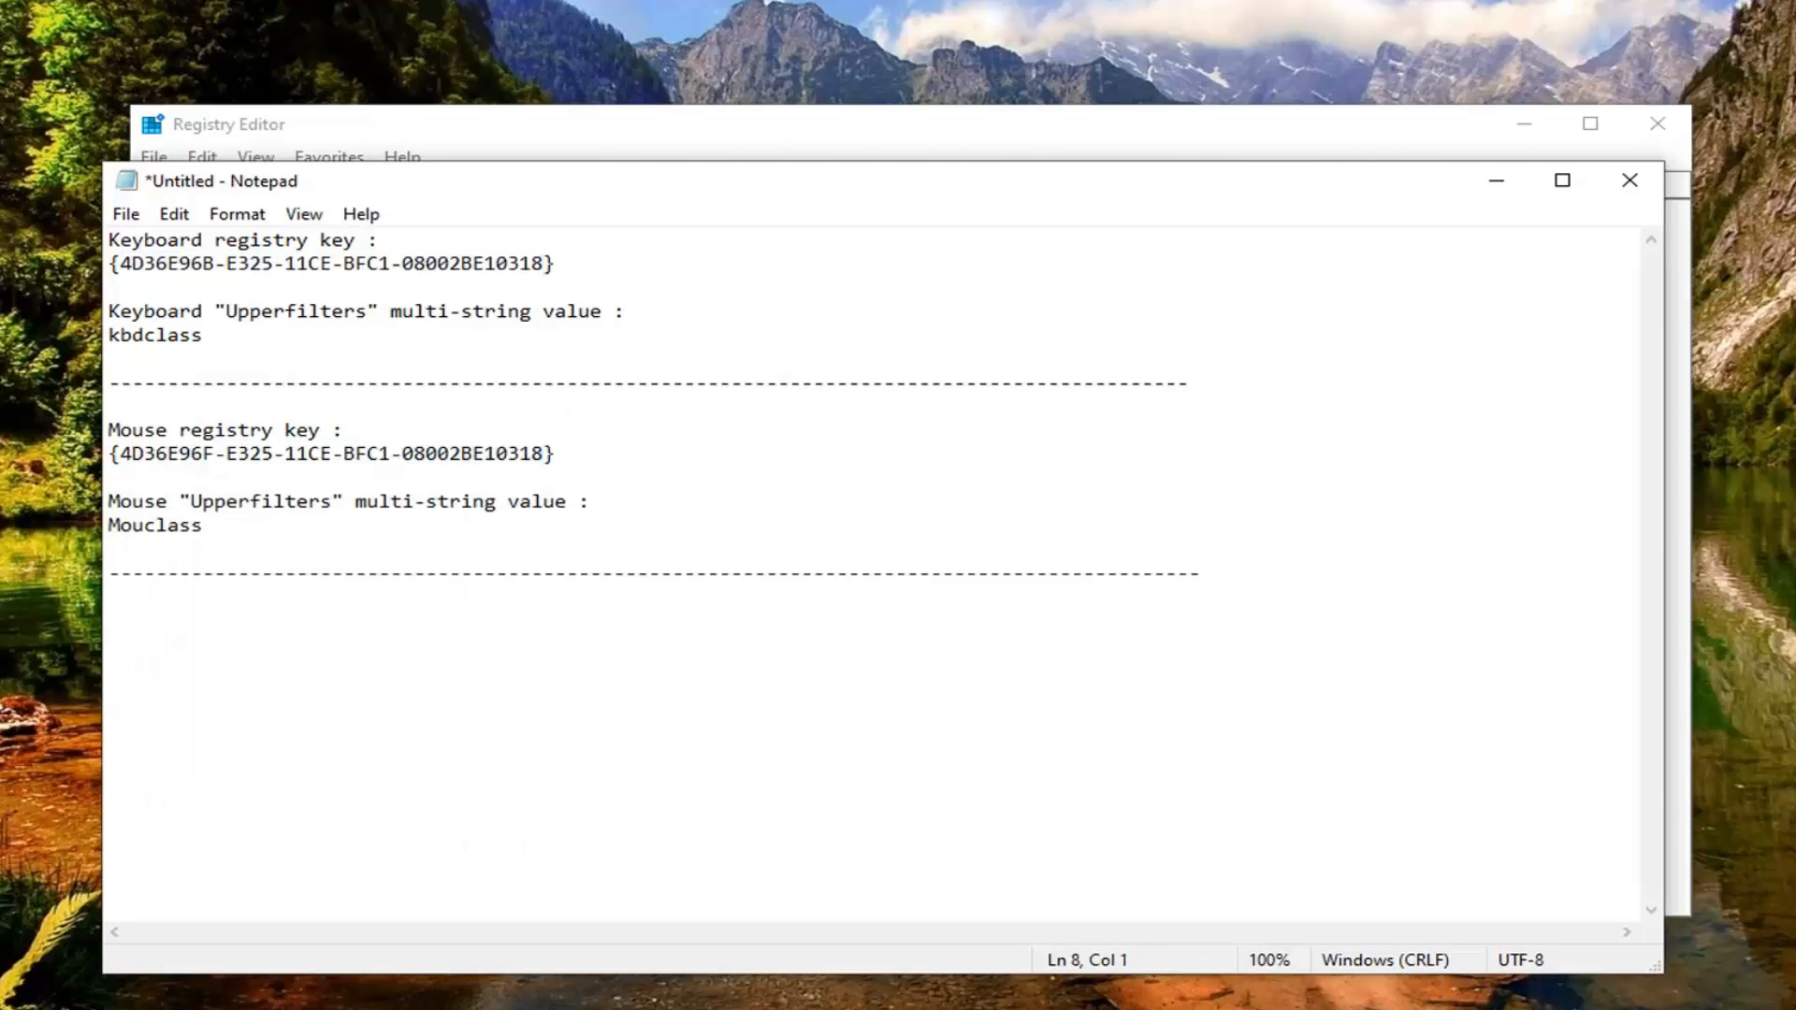
pyautogui.moveTo(544, 265); pyautogui.dragTo(132, 272)
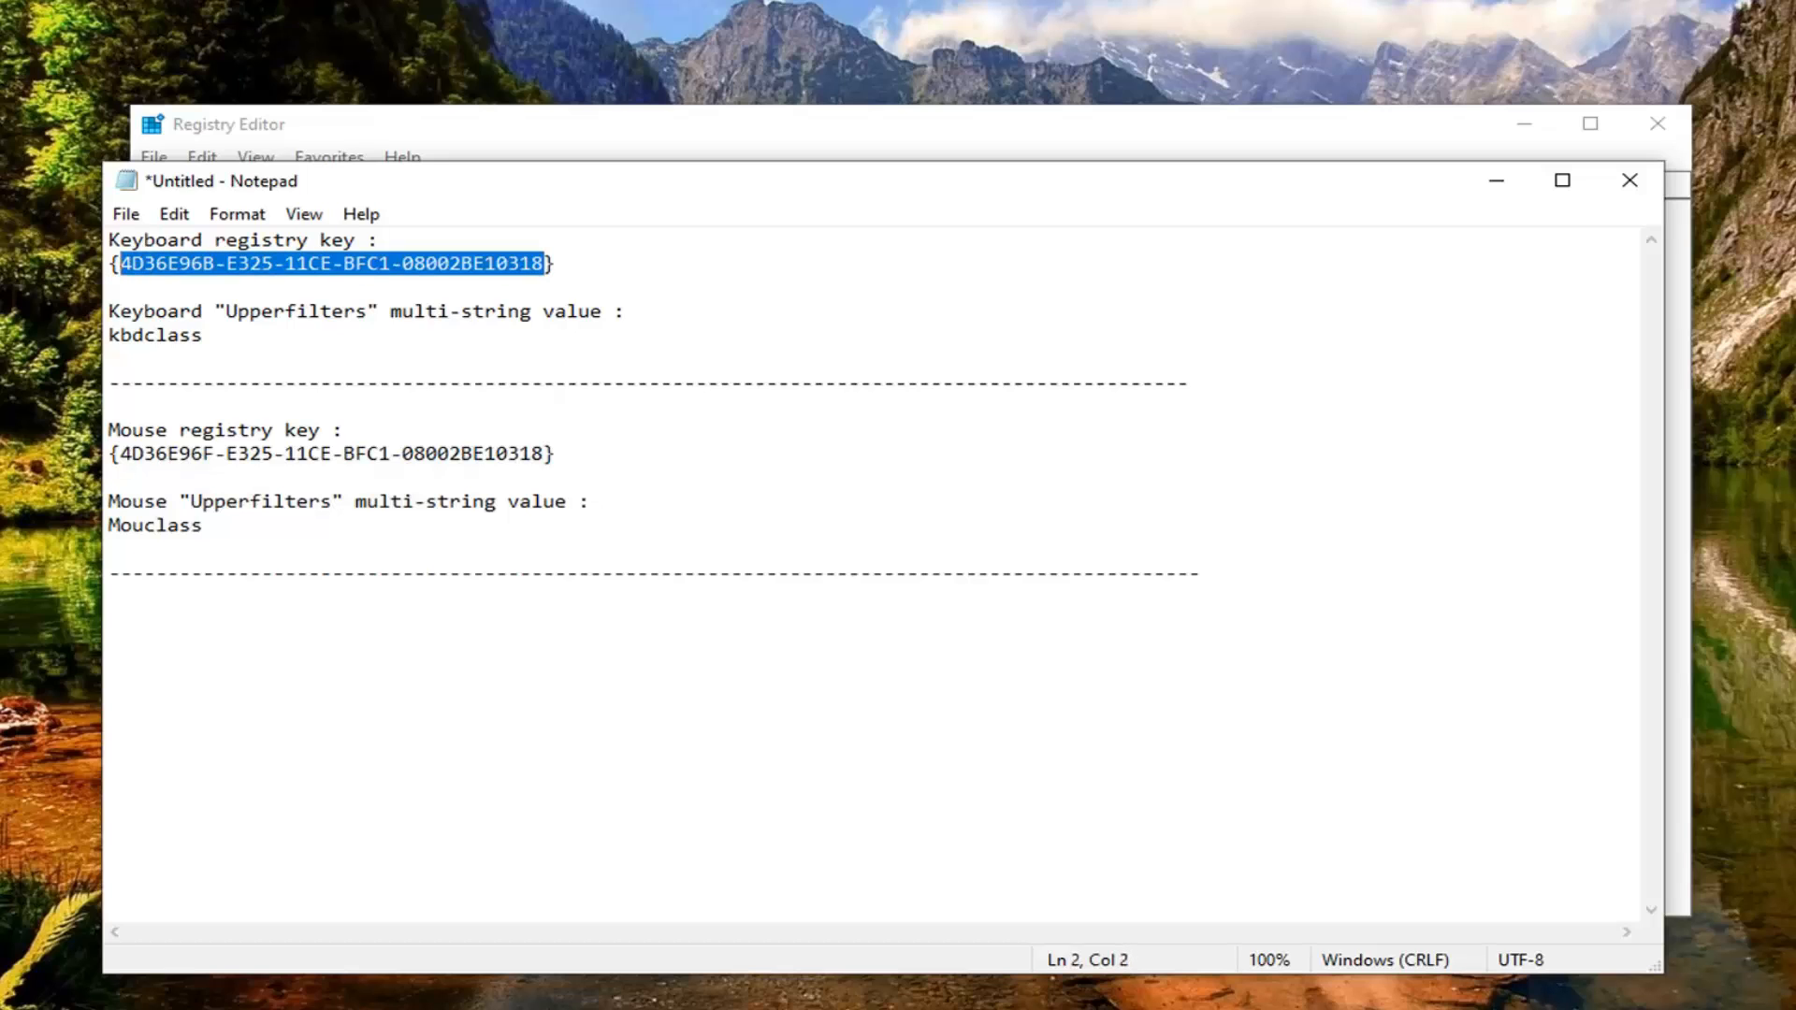
pyautogui.rightClick(169, 264)
pyautogui.click(230, 352)
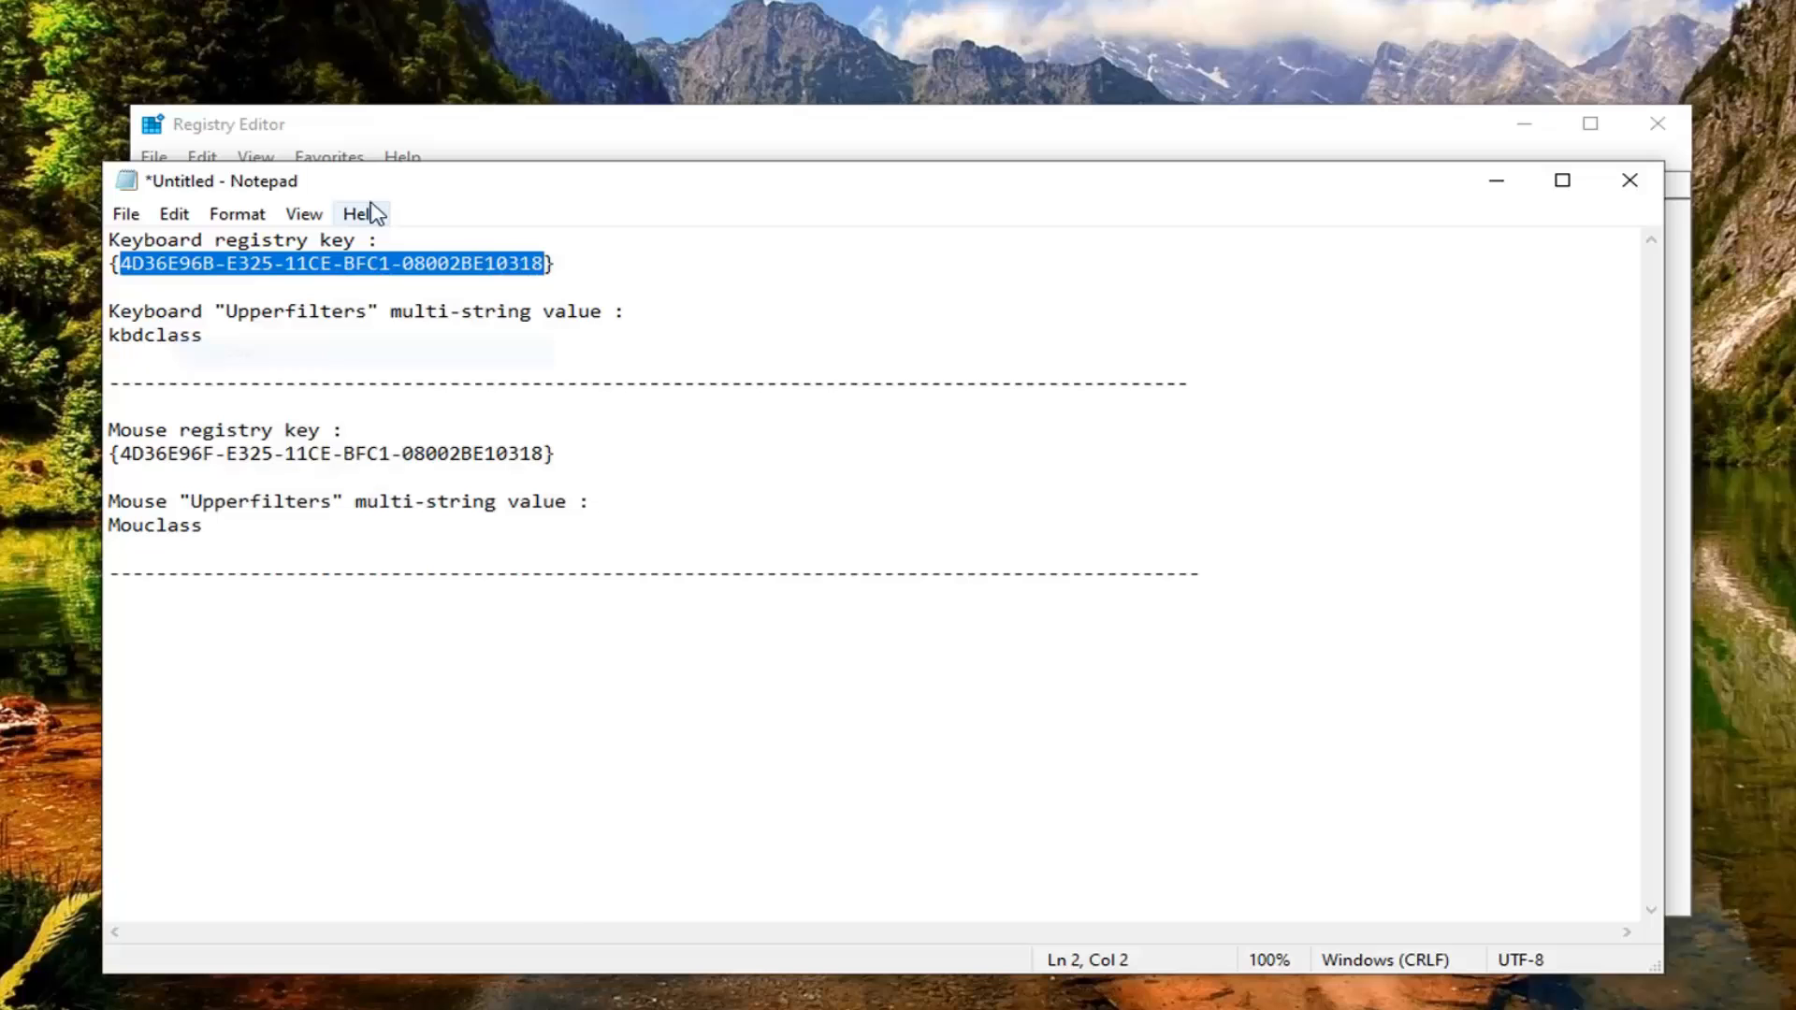
# Step: Return to Registry Editor and search for the copied keyboard registry key ID
pyautogui.click(419, 136)
pyautogui.rightClick(351, 309)
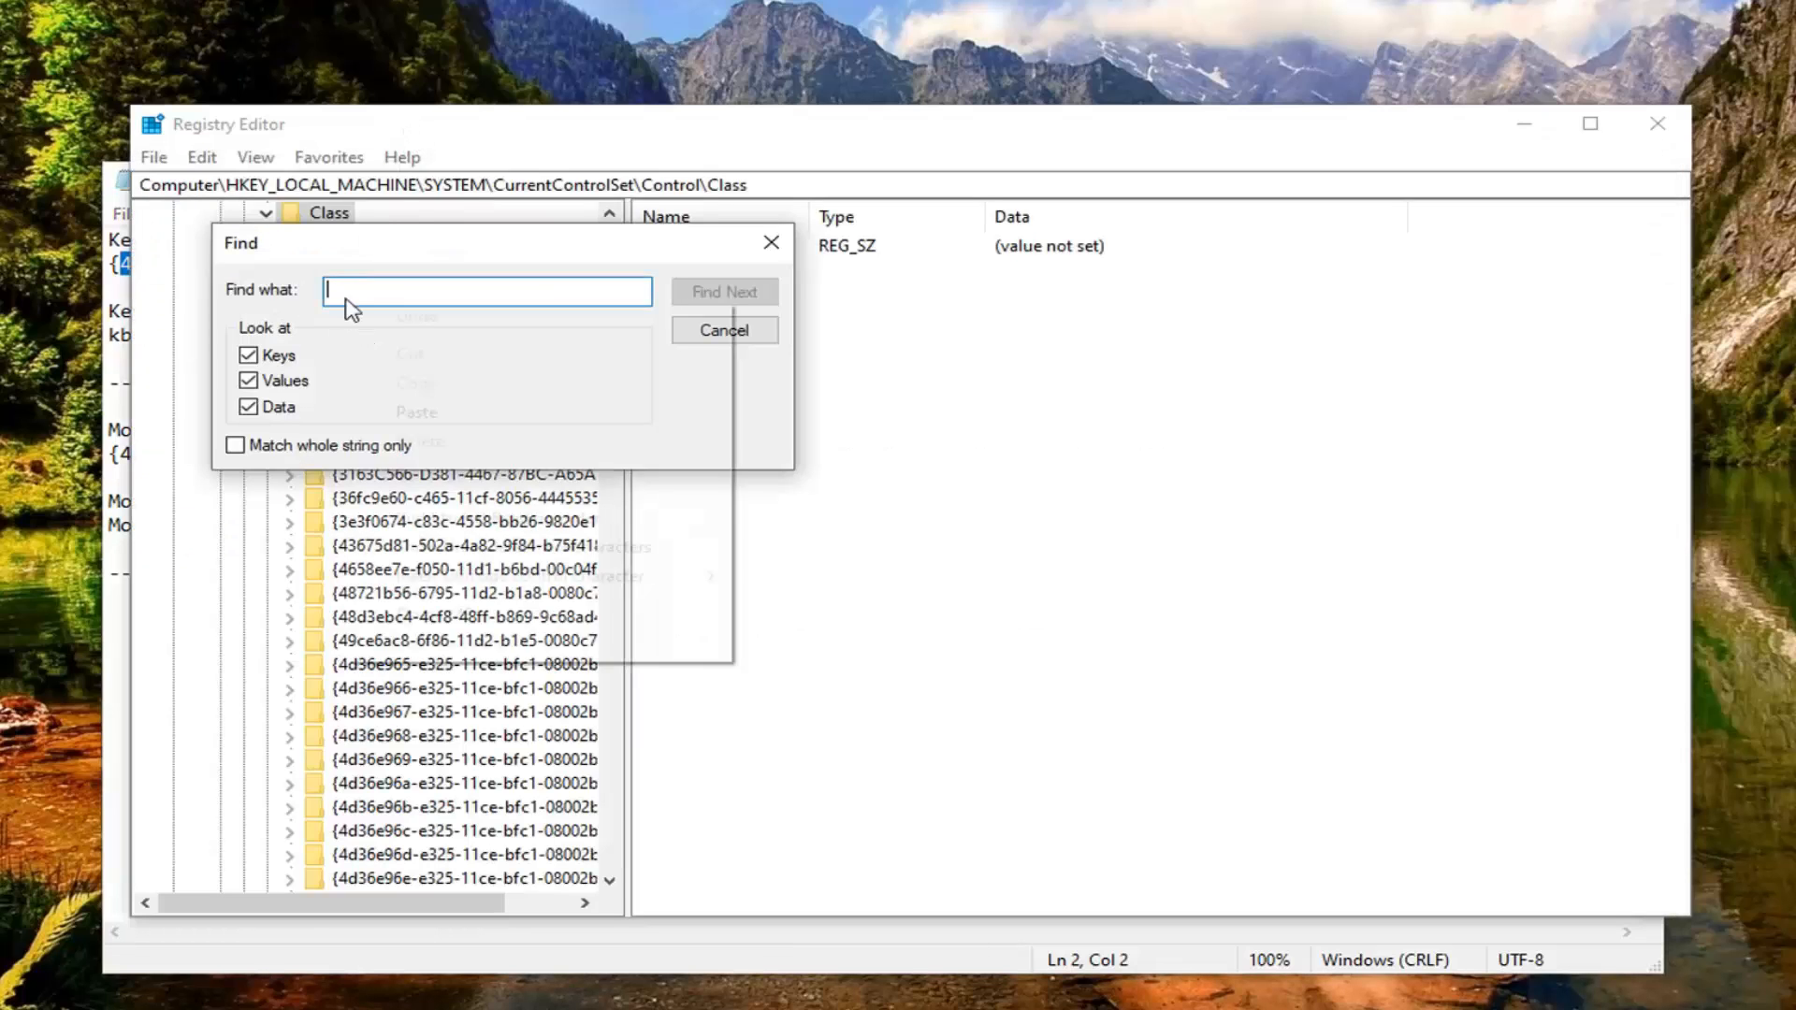
pyautogui.click(393, 412)
pyautogui.click(703, 293)
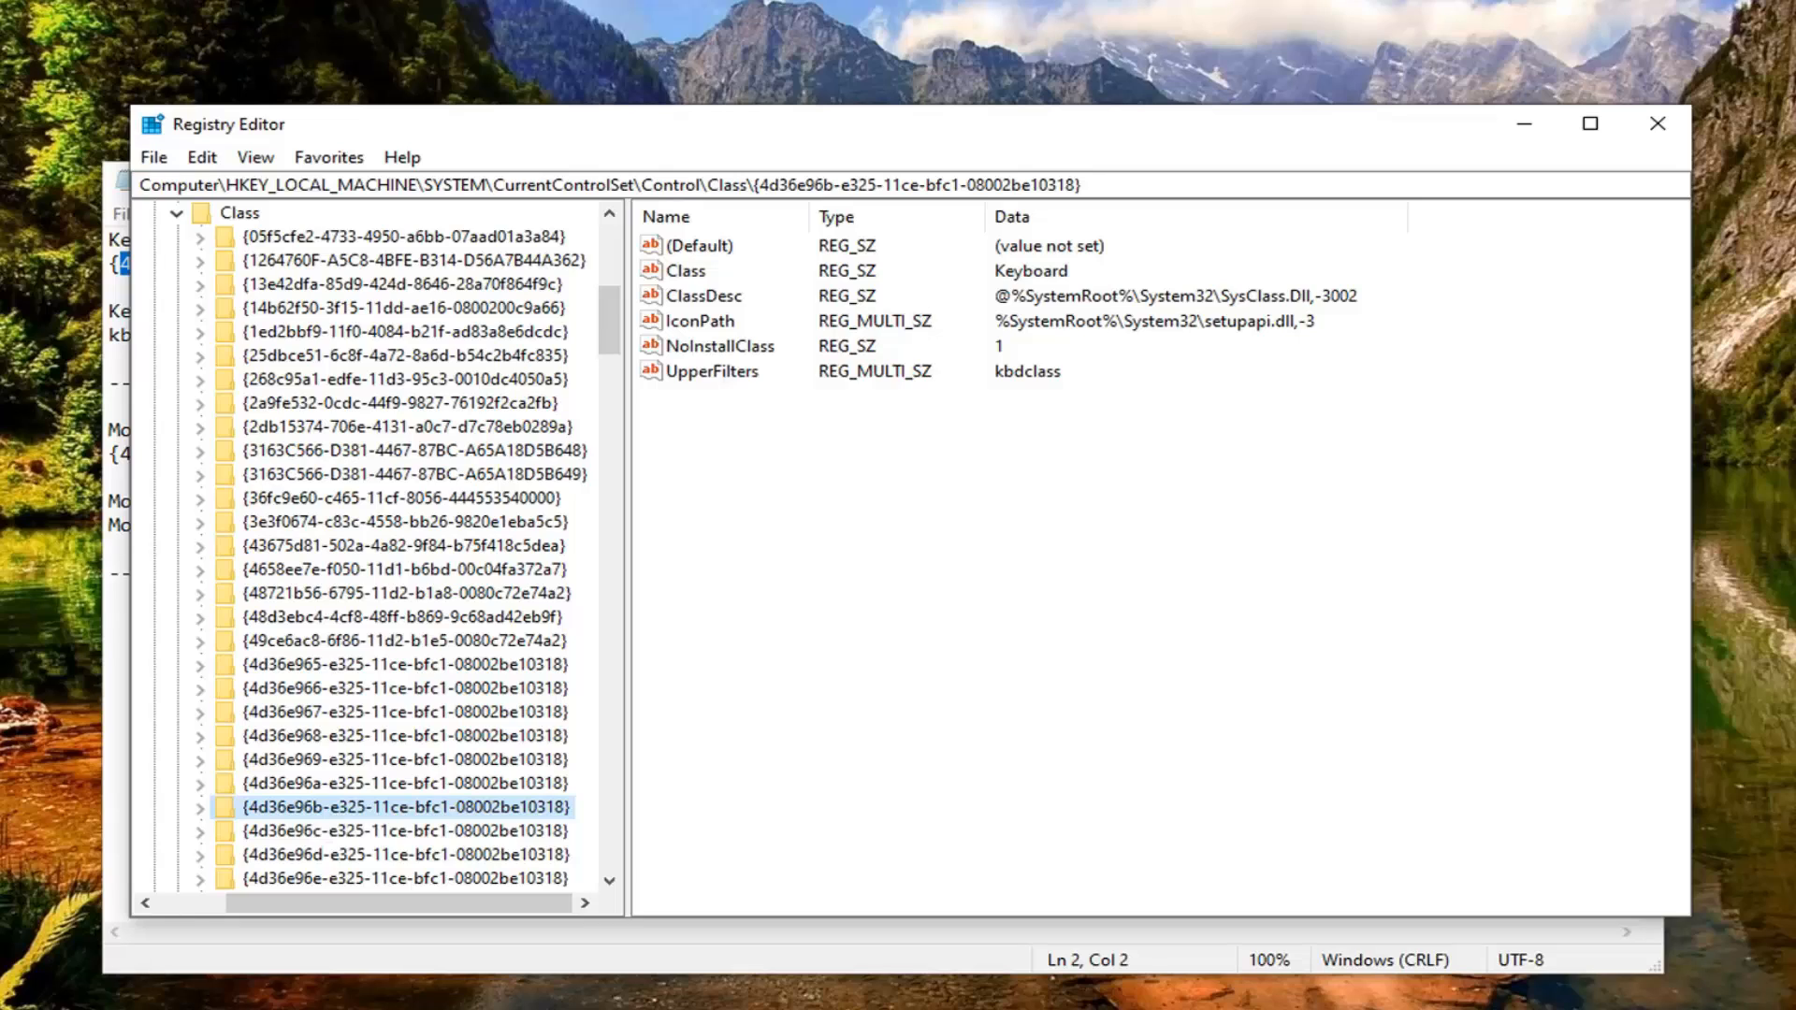
pyautogui.click(711, 371)
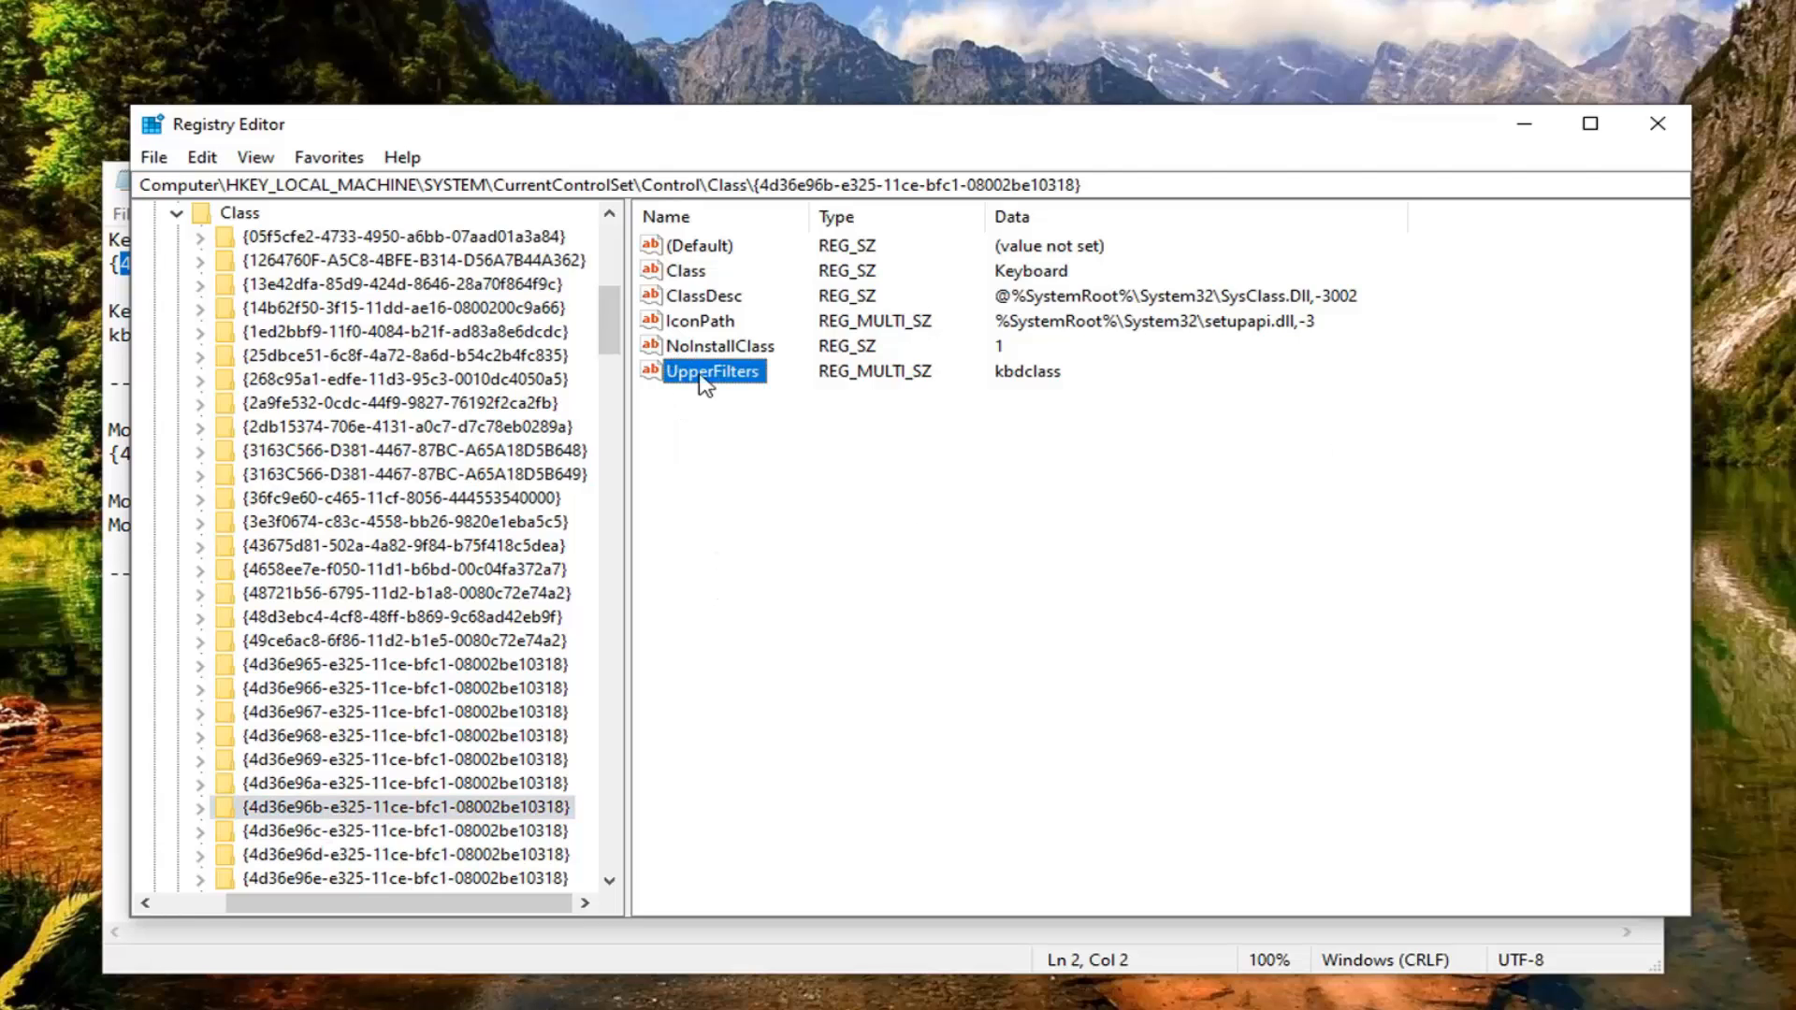
pyautogui.rightClick(690, 414)
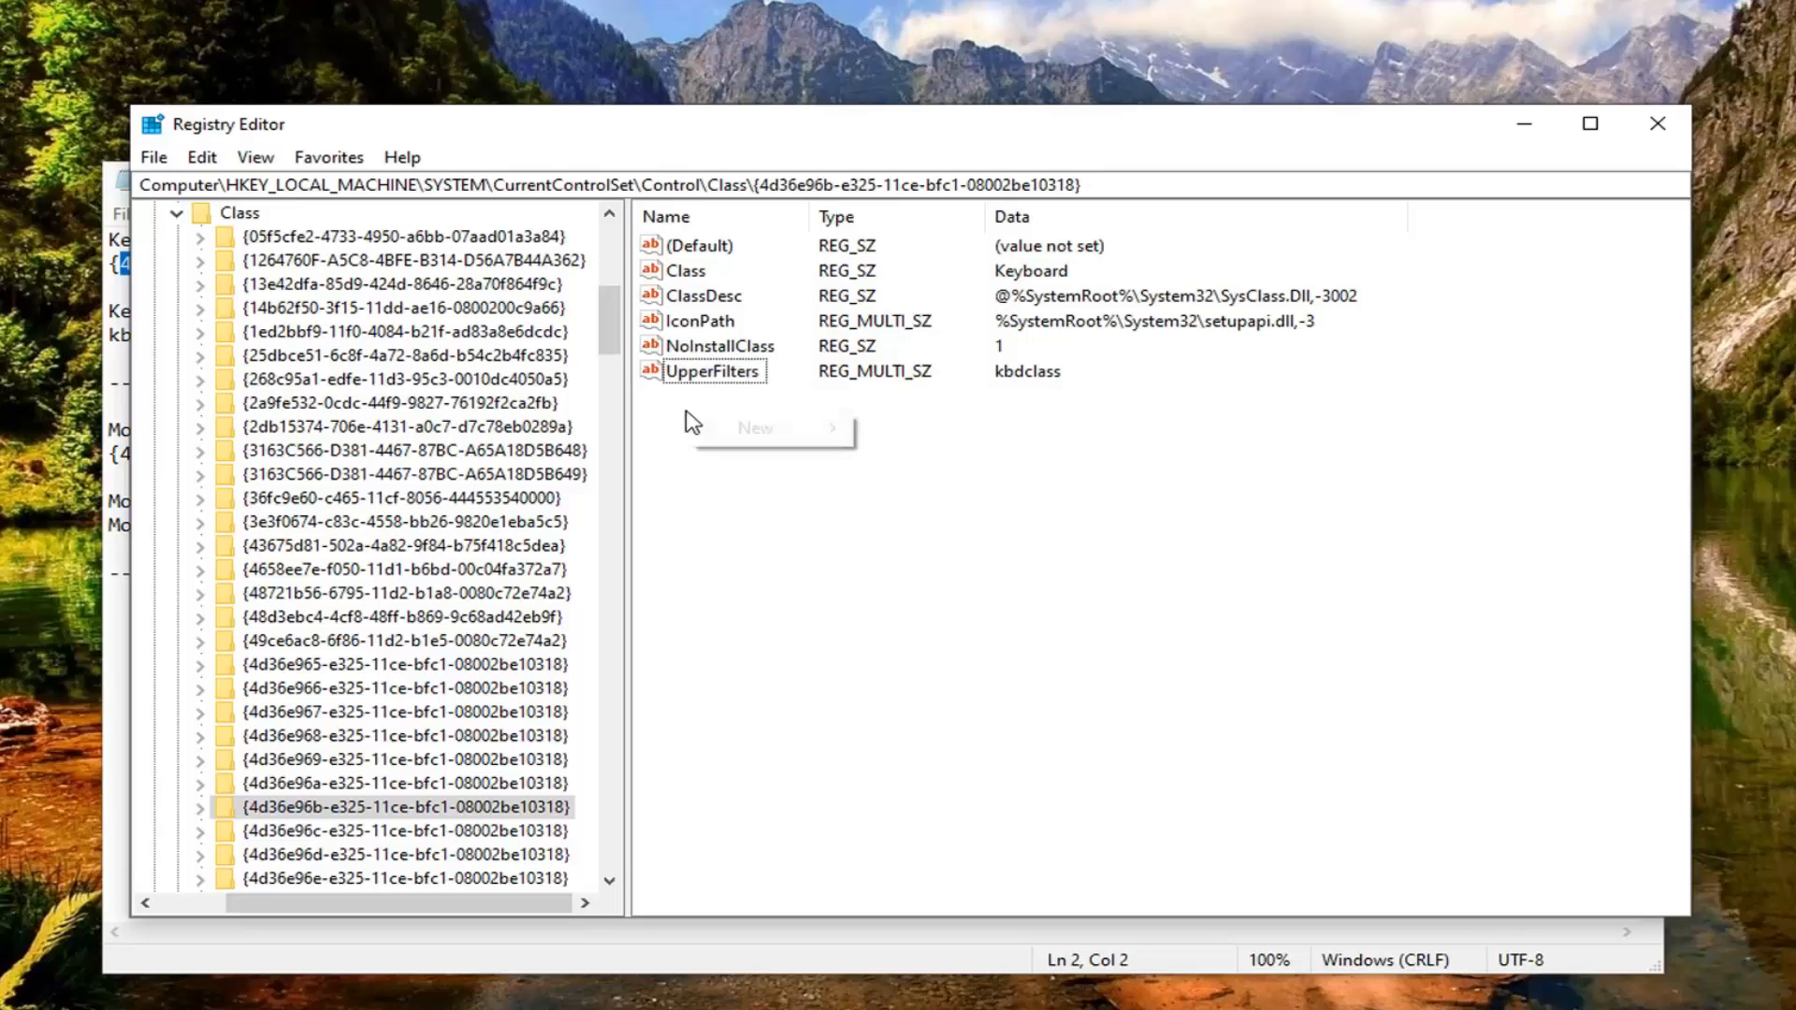
pyautogui.moveTo(760, 436)
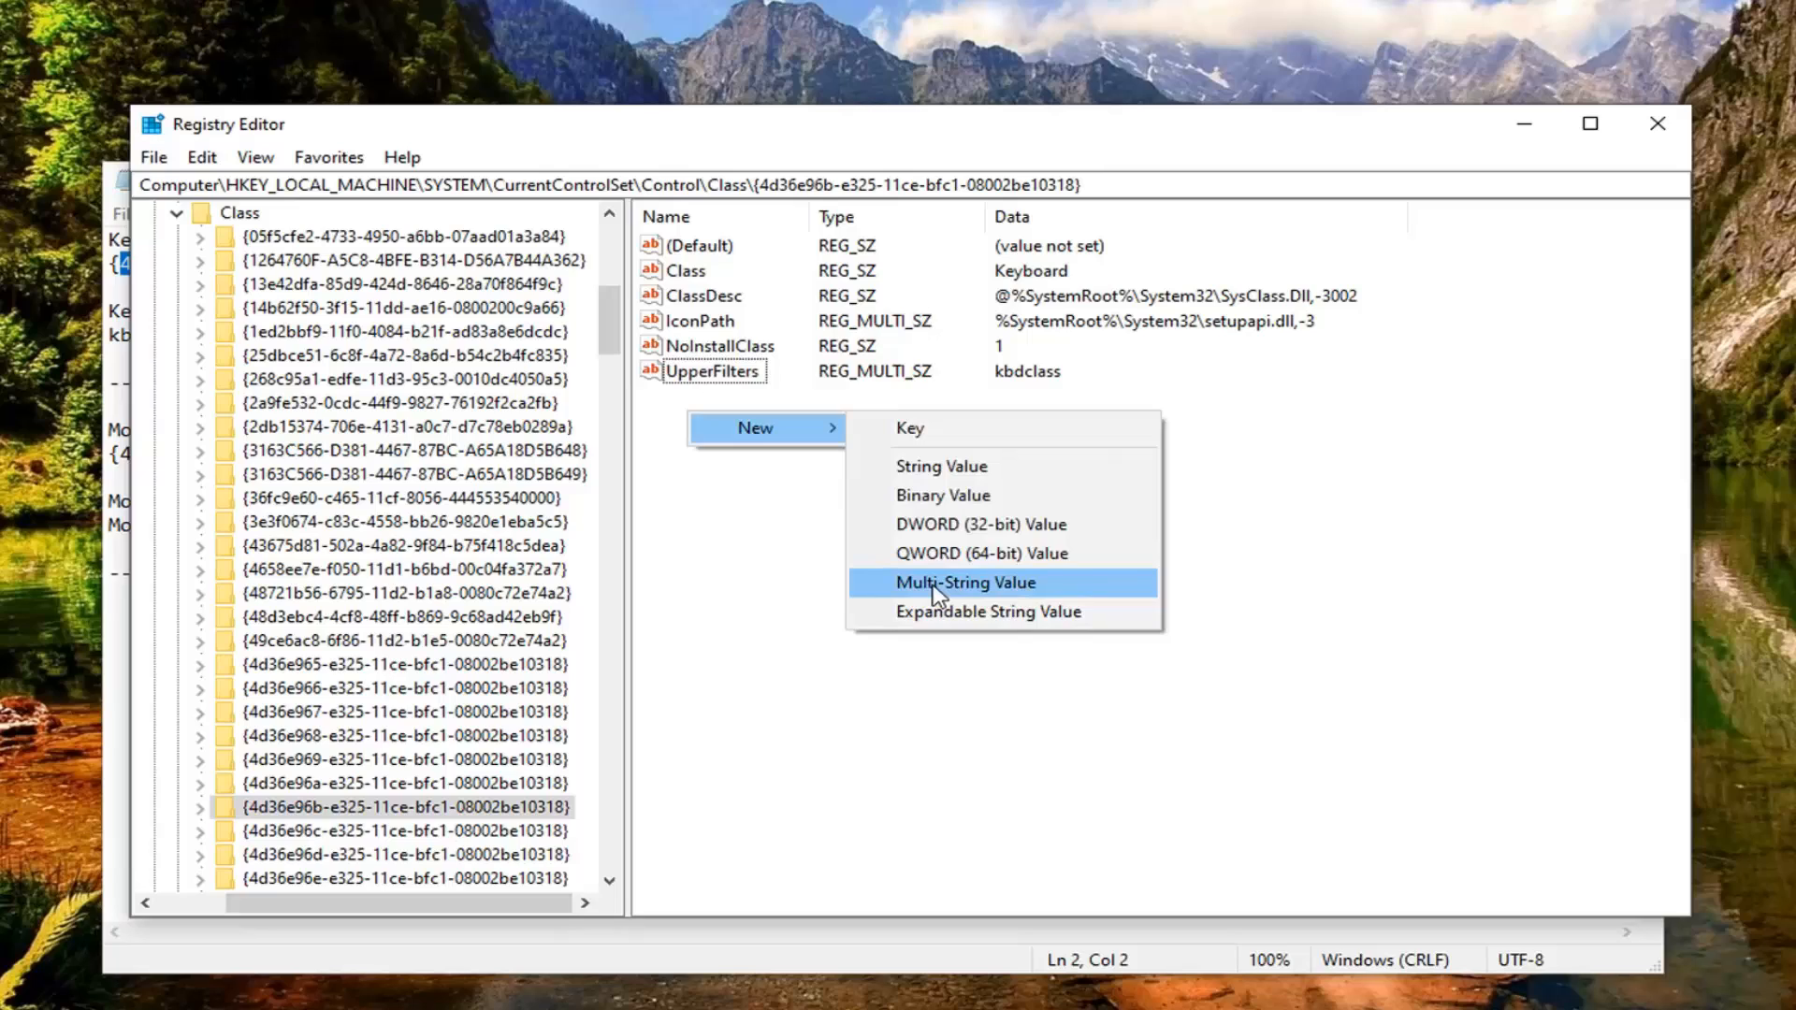
pyautogui.click(695, 555)
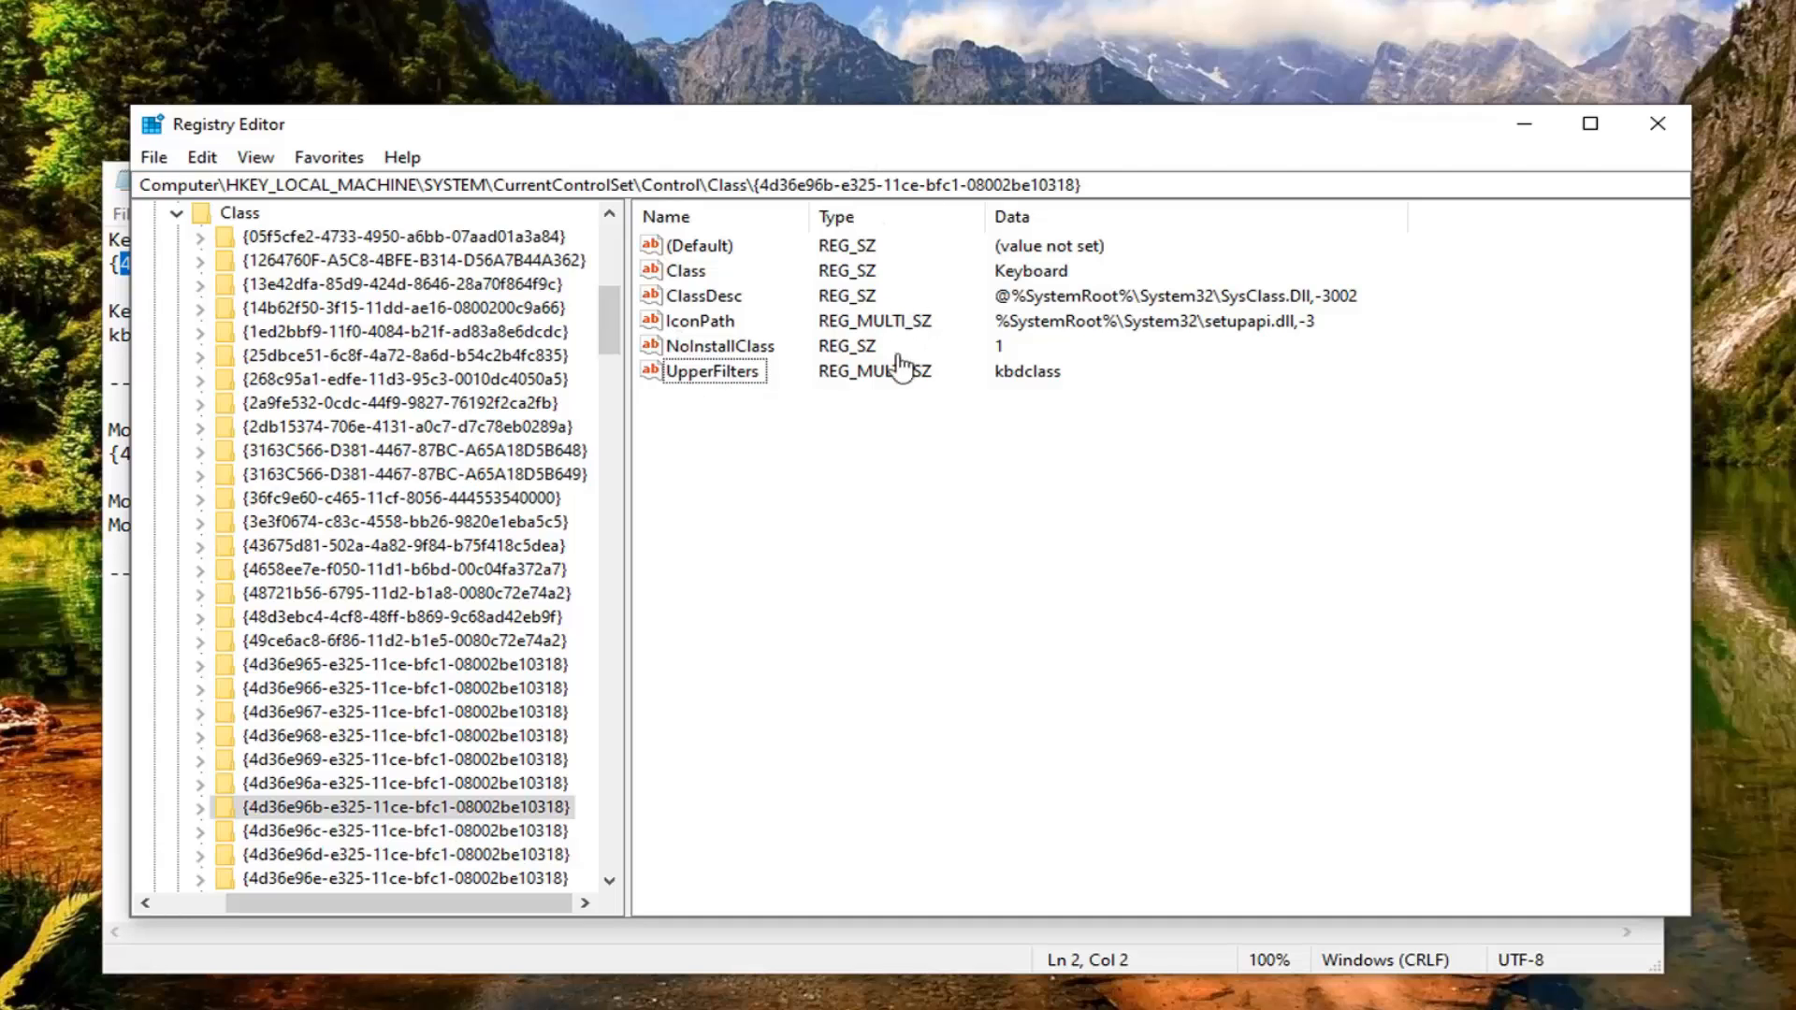
# Step: Open the keyboard key's UpperFilters multi-string value for editing and clear all of its value data
pyautogui.click(721, 377)
pyautogui.doubleClick(721, 377)
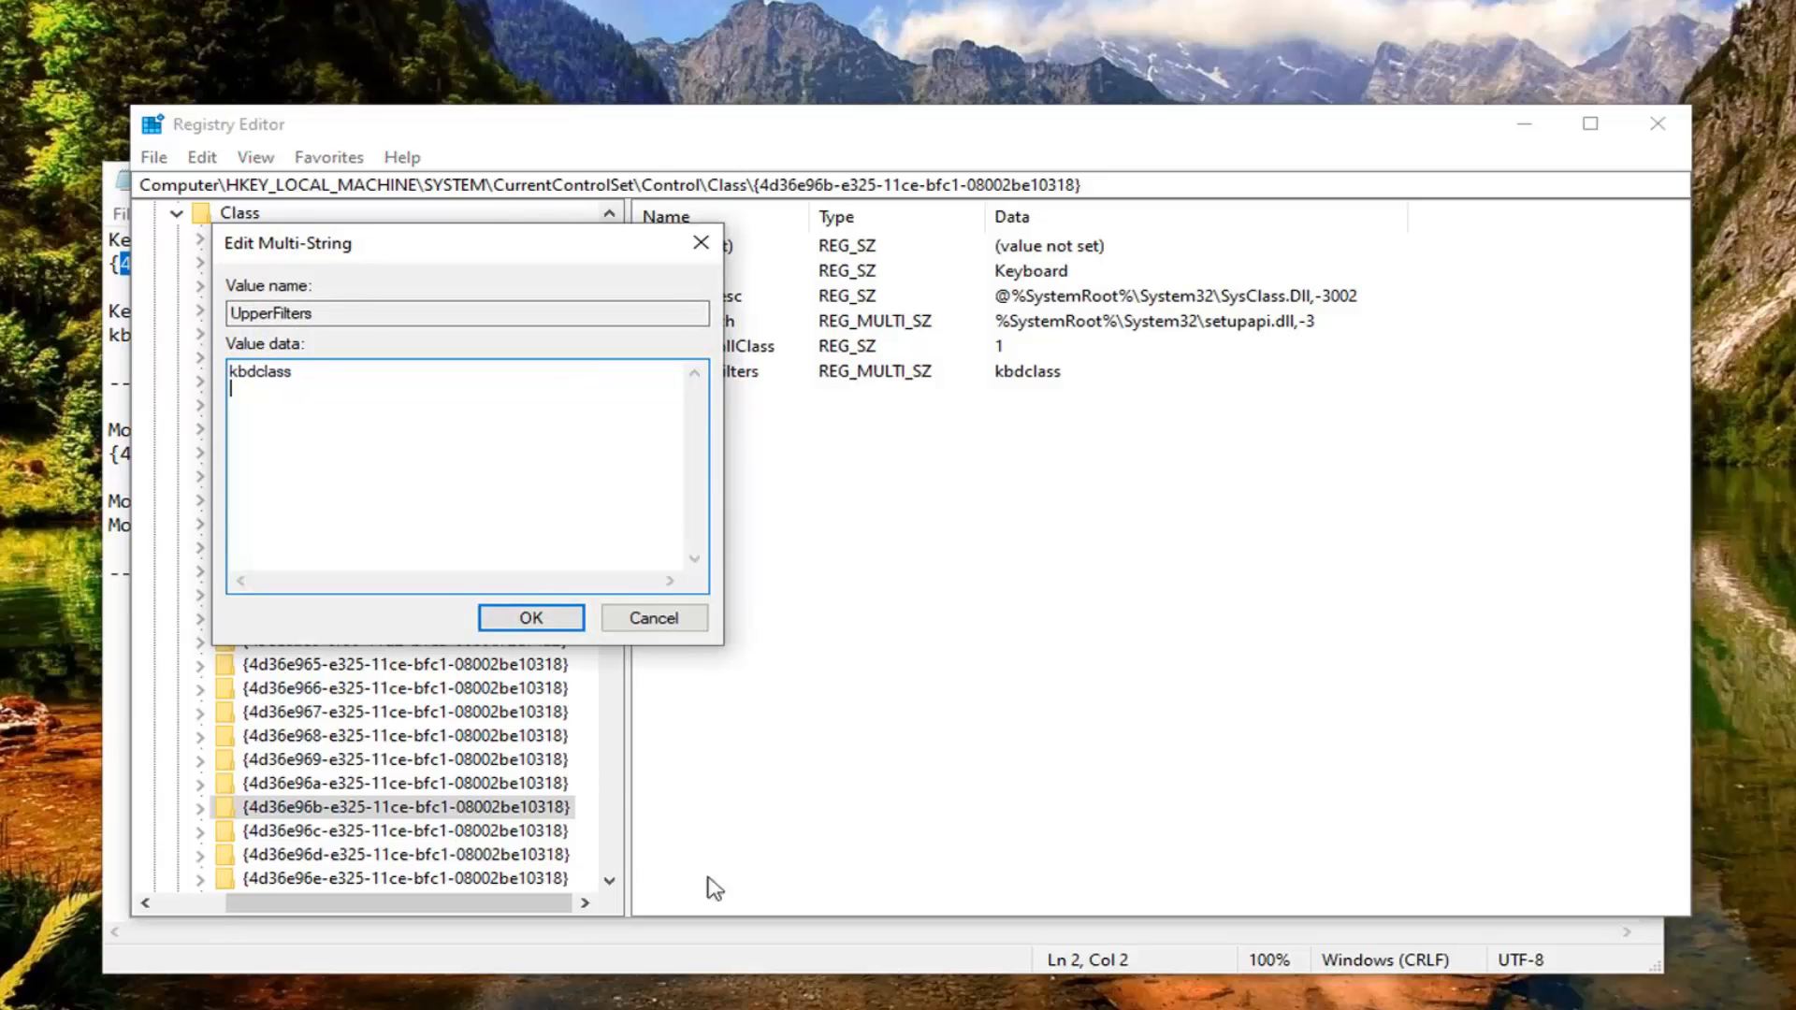
pyautogui.hotkey('ctrl', 'a')
pyautogui.press('Delete')
# Step: Copy kbdclass from the Notepad notes, set it as the UpperFilters value data in Registry Editor, and accept the empty-string warning
pyautogui.hotkey('alt', 'Tab')
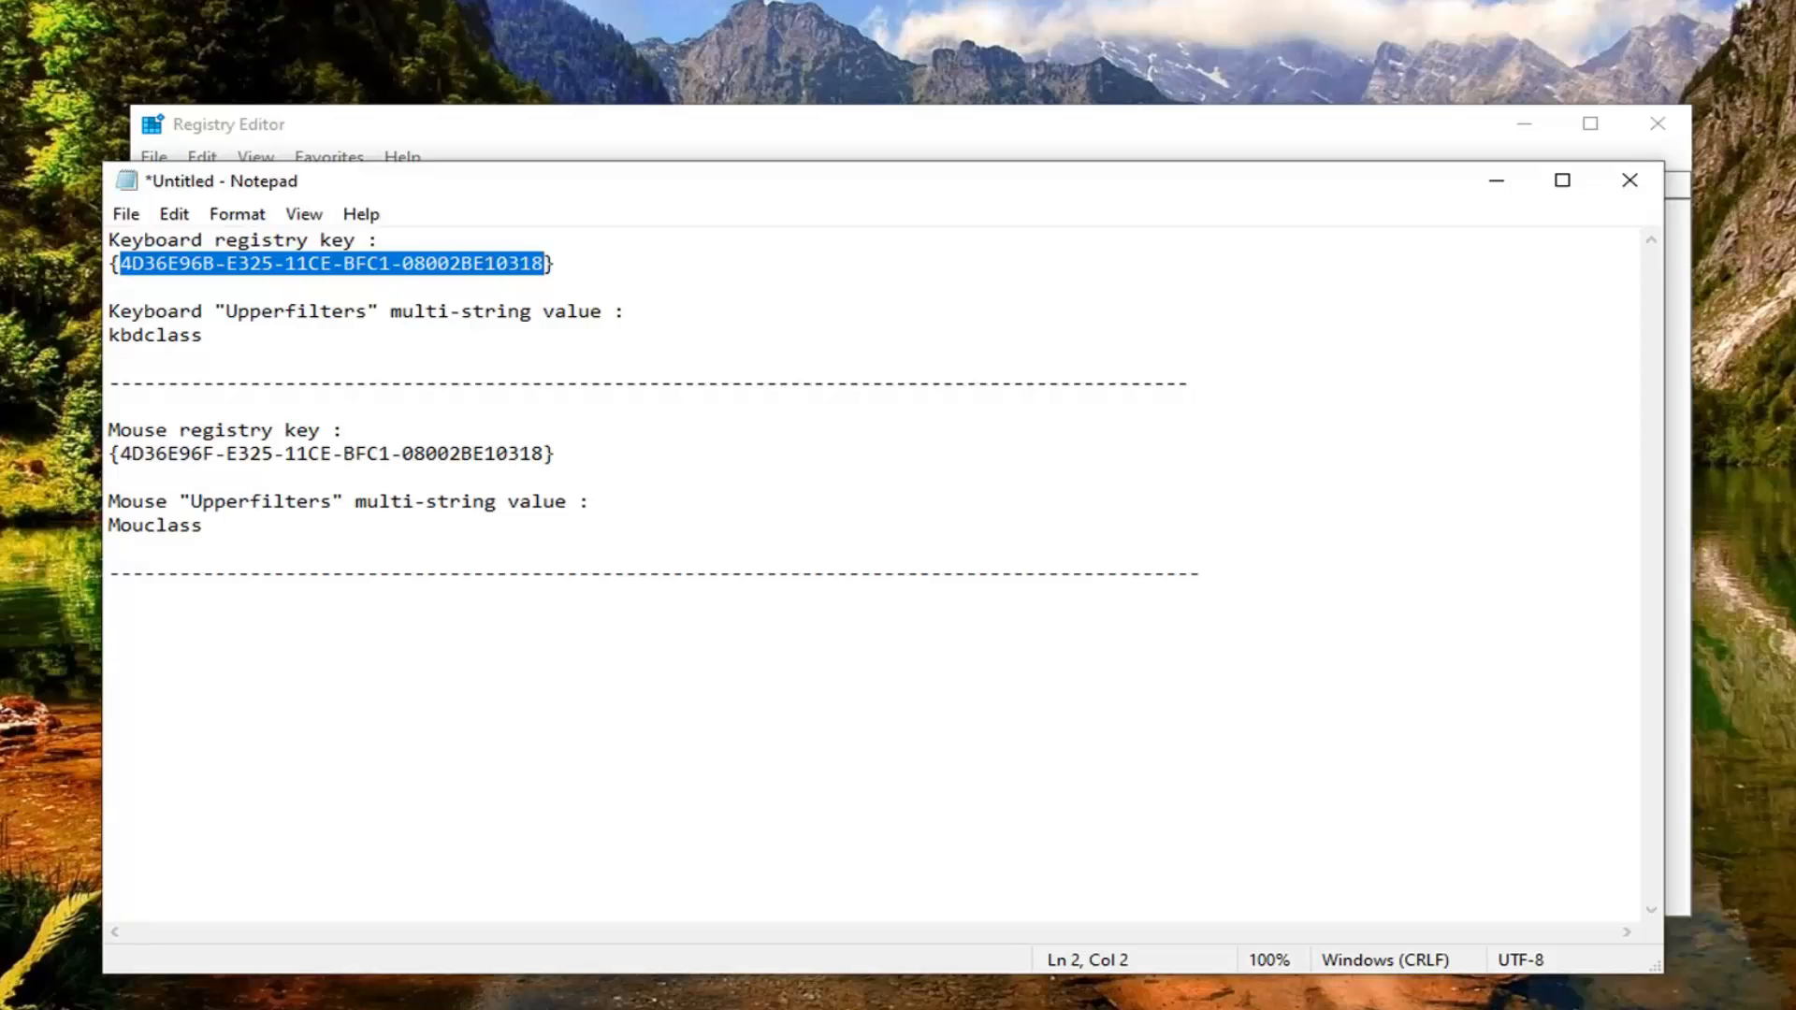
pyautogui.doubleClick(155, 335)
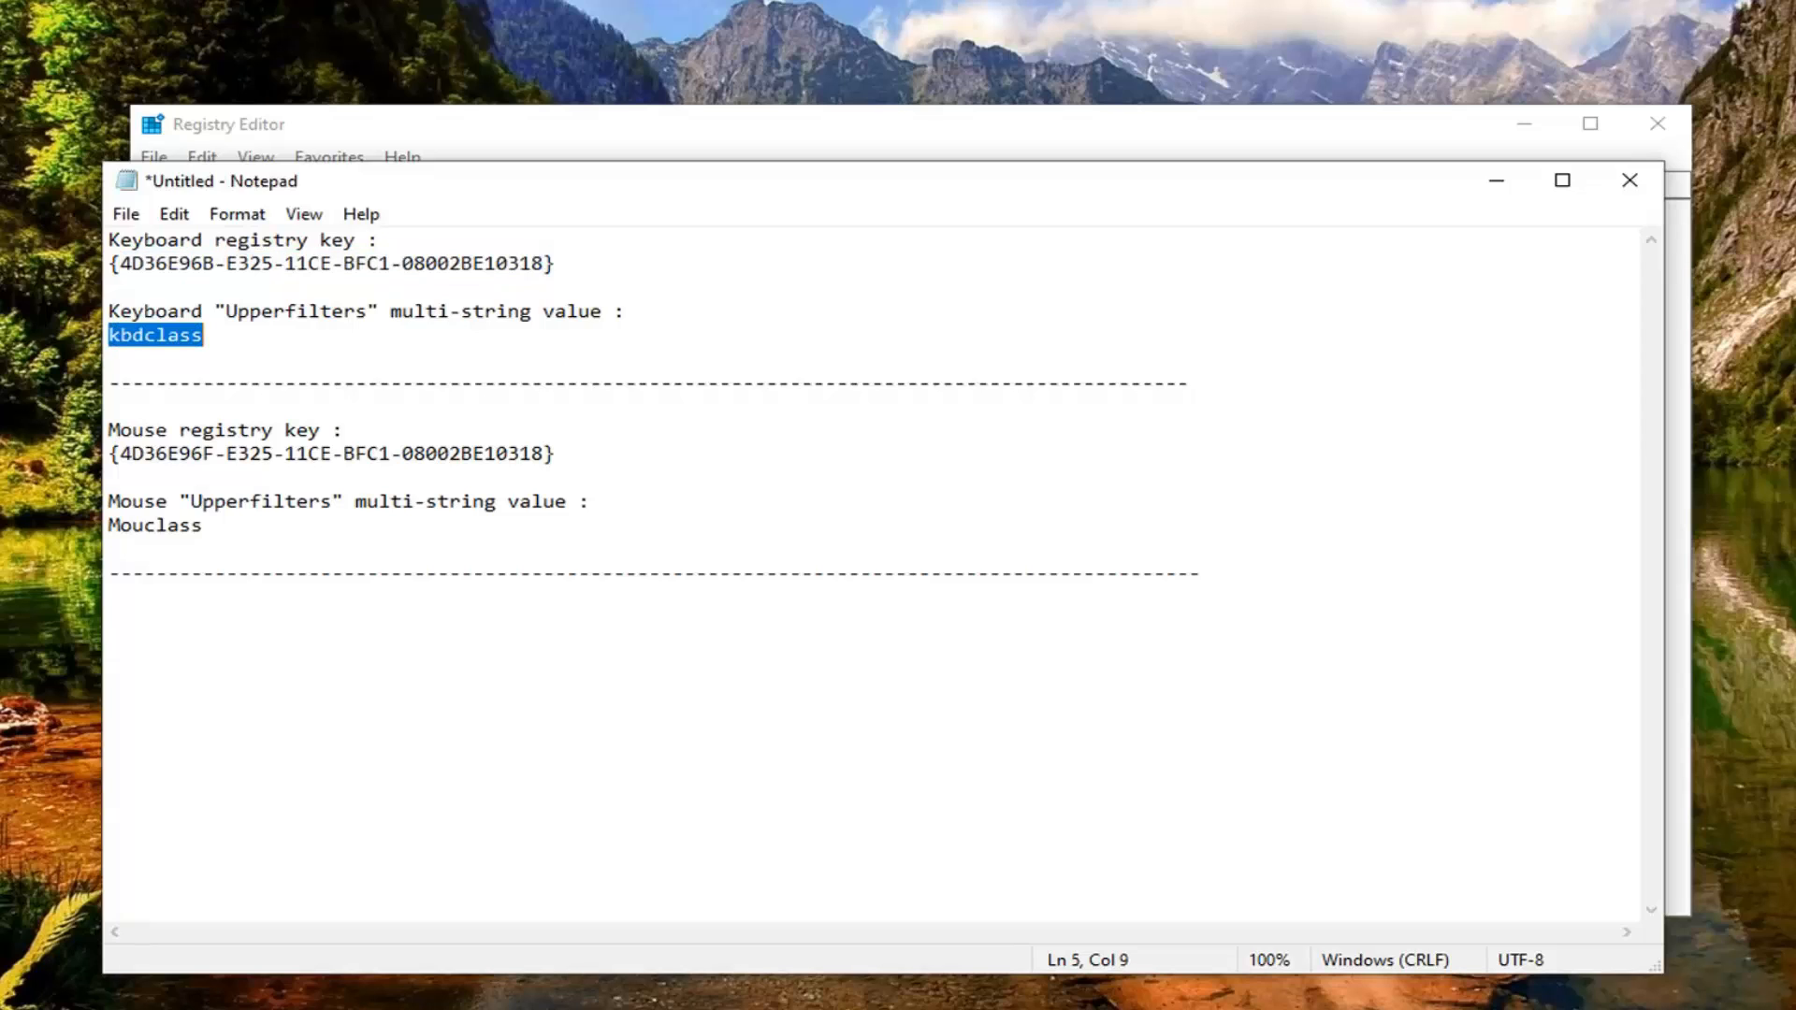
pyautogui.rightClick(149, 334)
pyautogui.click(200, 416)
pyautogui.click(488, 150)
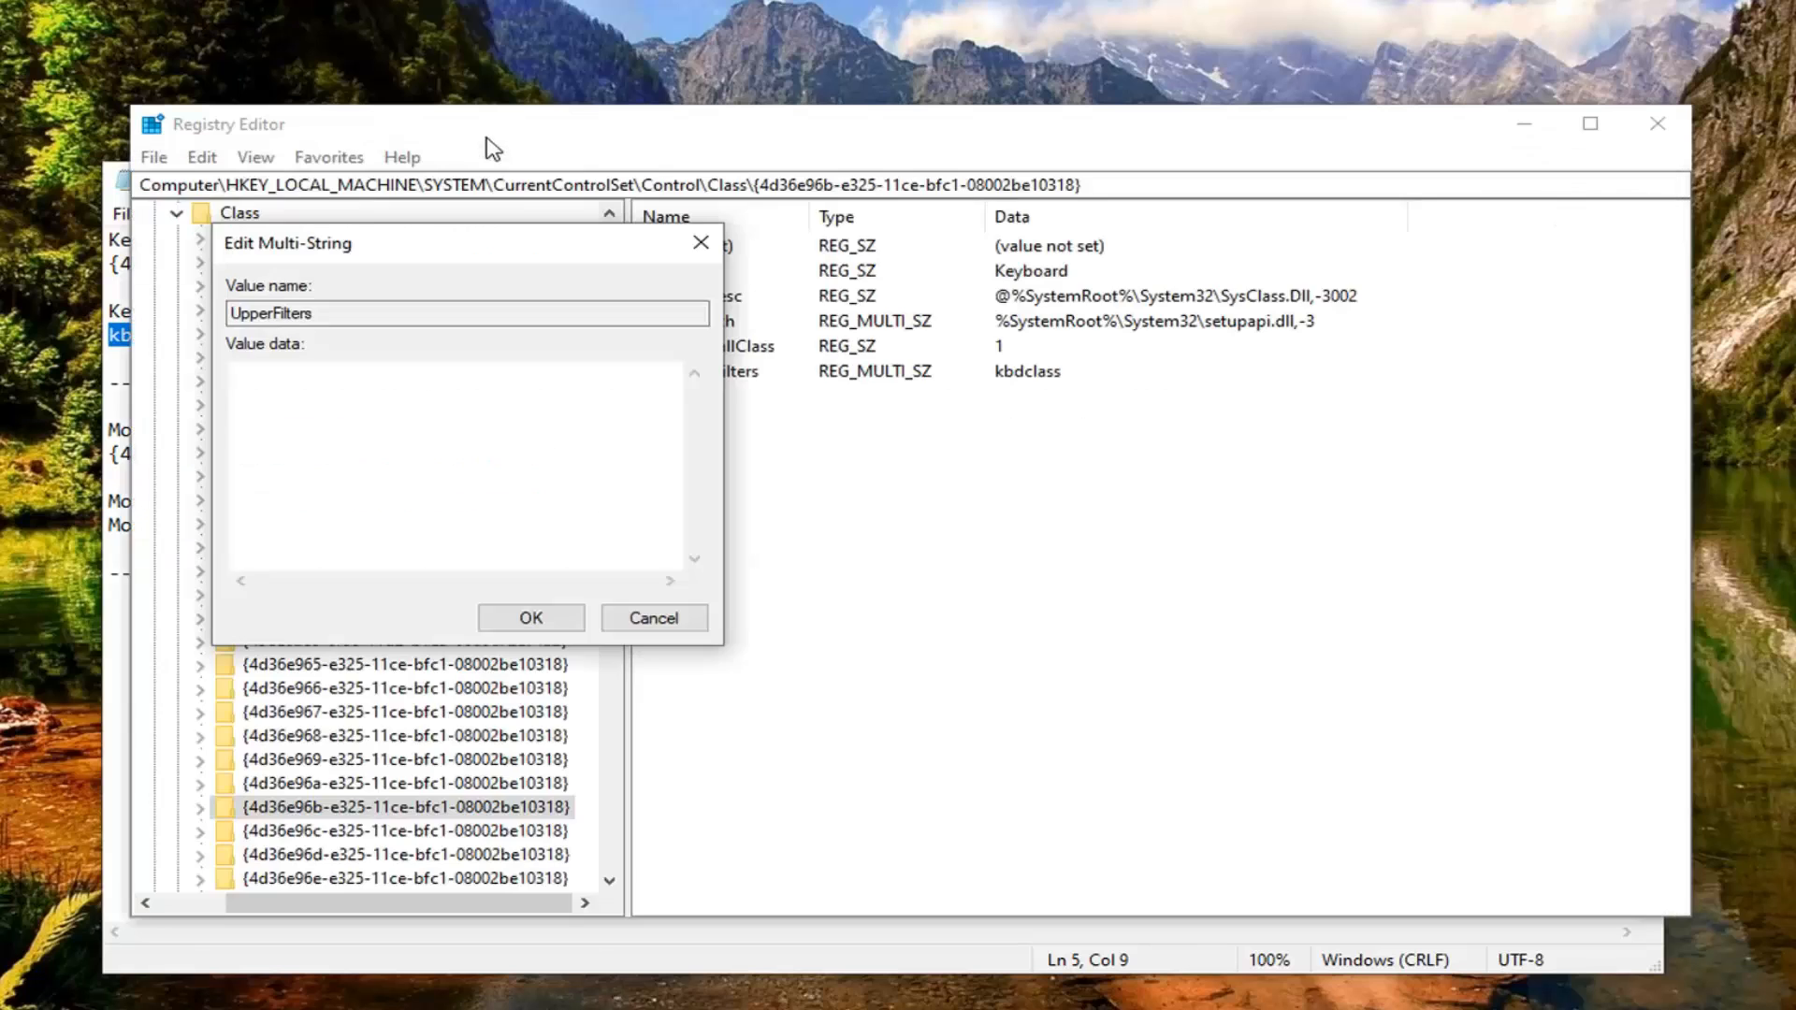
pyautogui.rightClick(259, 386)
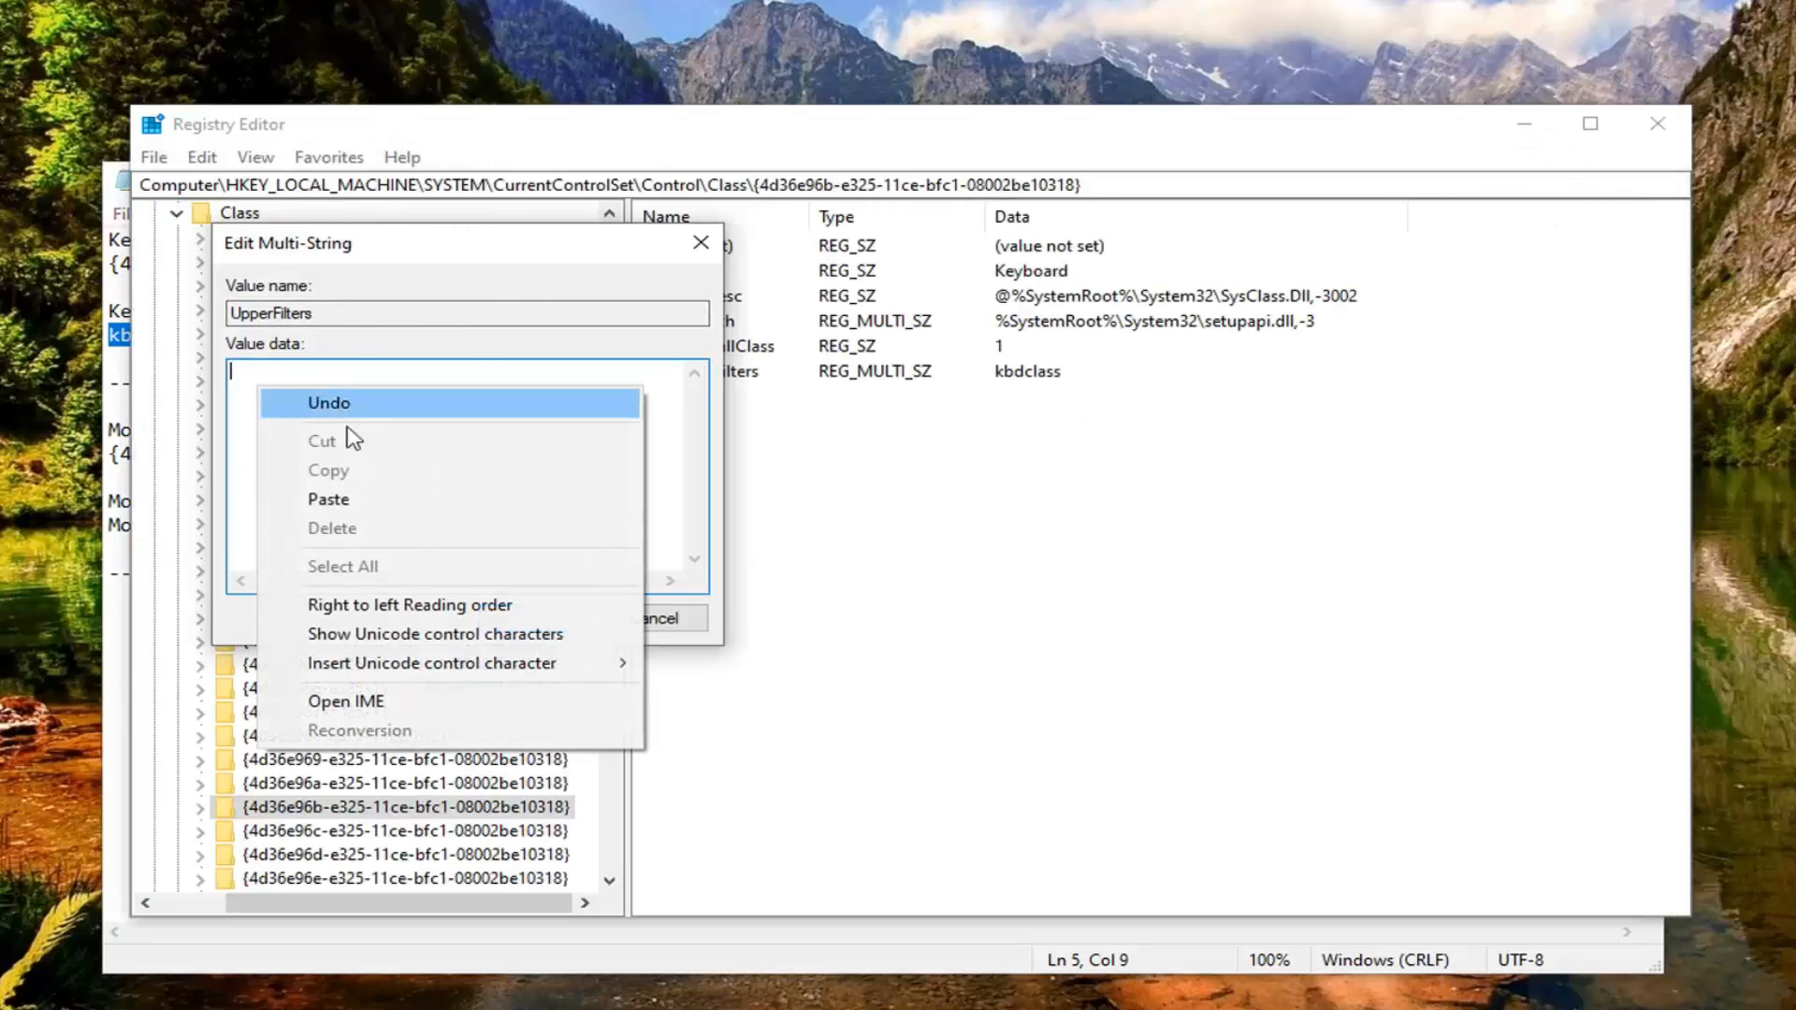
pyautogui.click(326, 499)
pyautogui.click(536, 615)
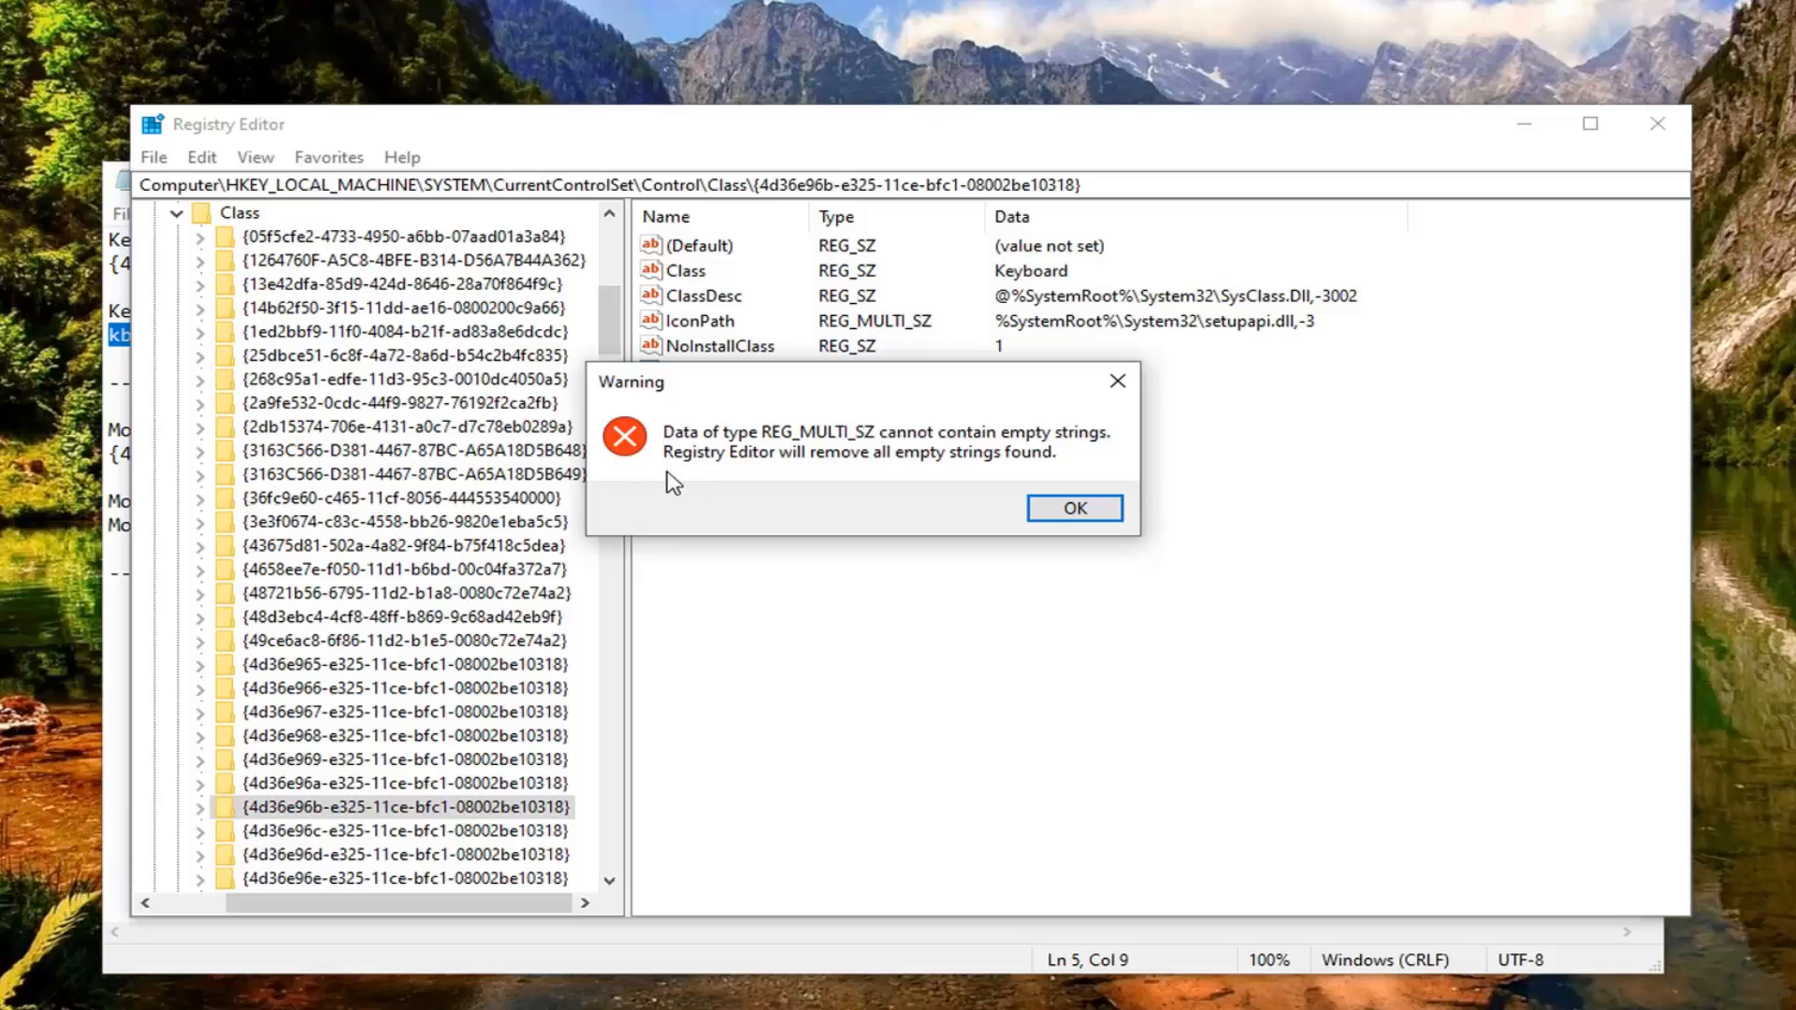
pyautogui.click(1076, 507)
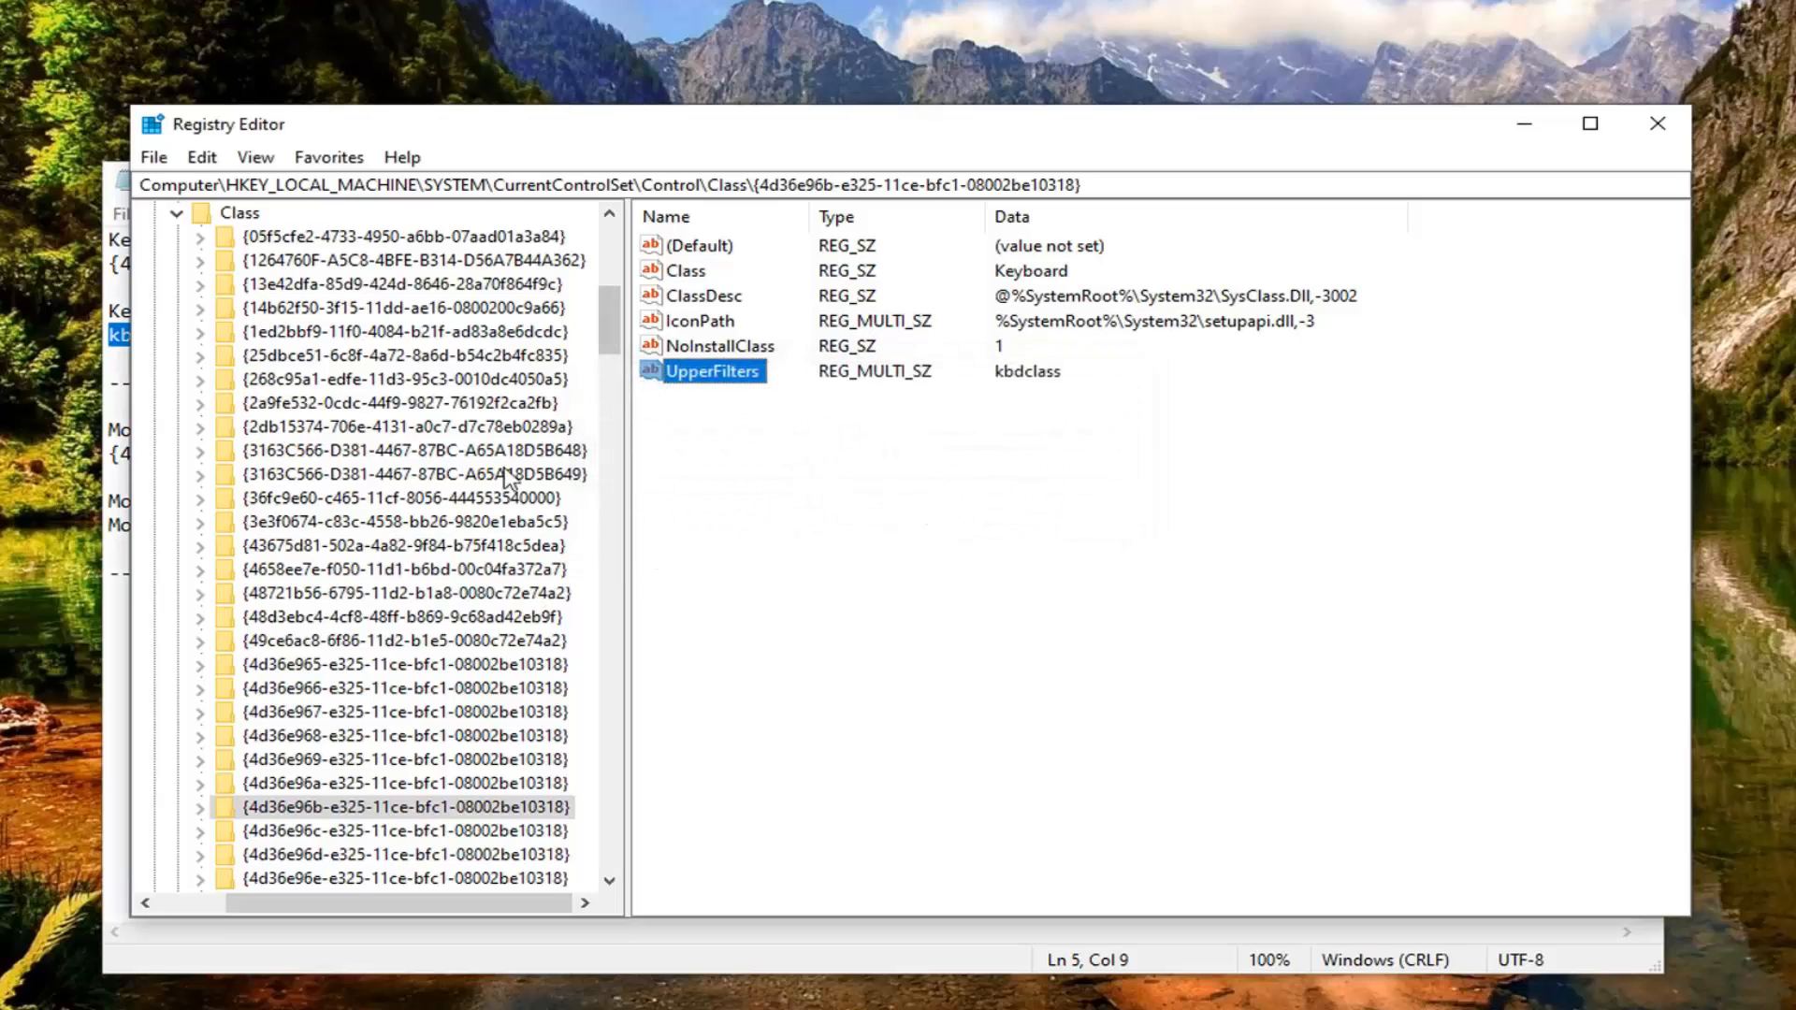
# Step: Switch to the Notepad notes and copy the mouse registry key ID 4D36E96F-E325-11CE-BFC1-08002BE10318, without braces
pyautogui.hotkey('alt', 'Tab')
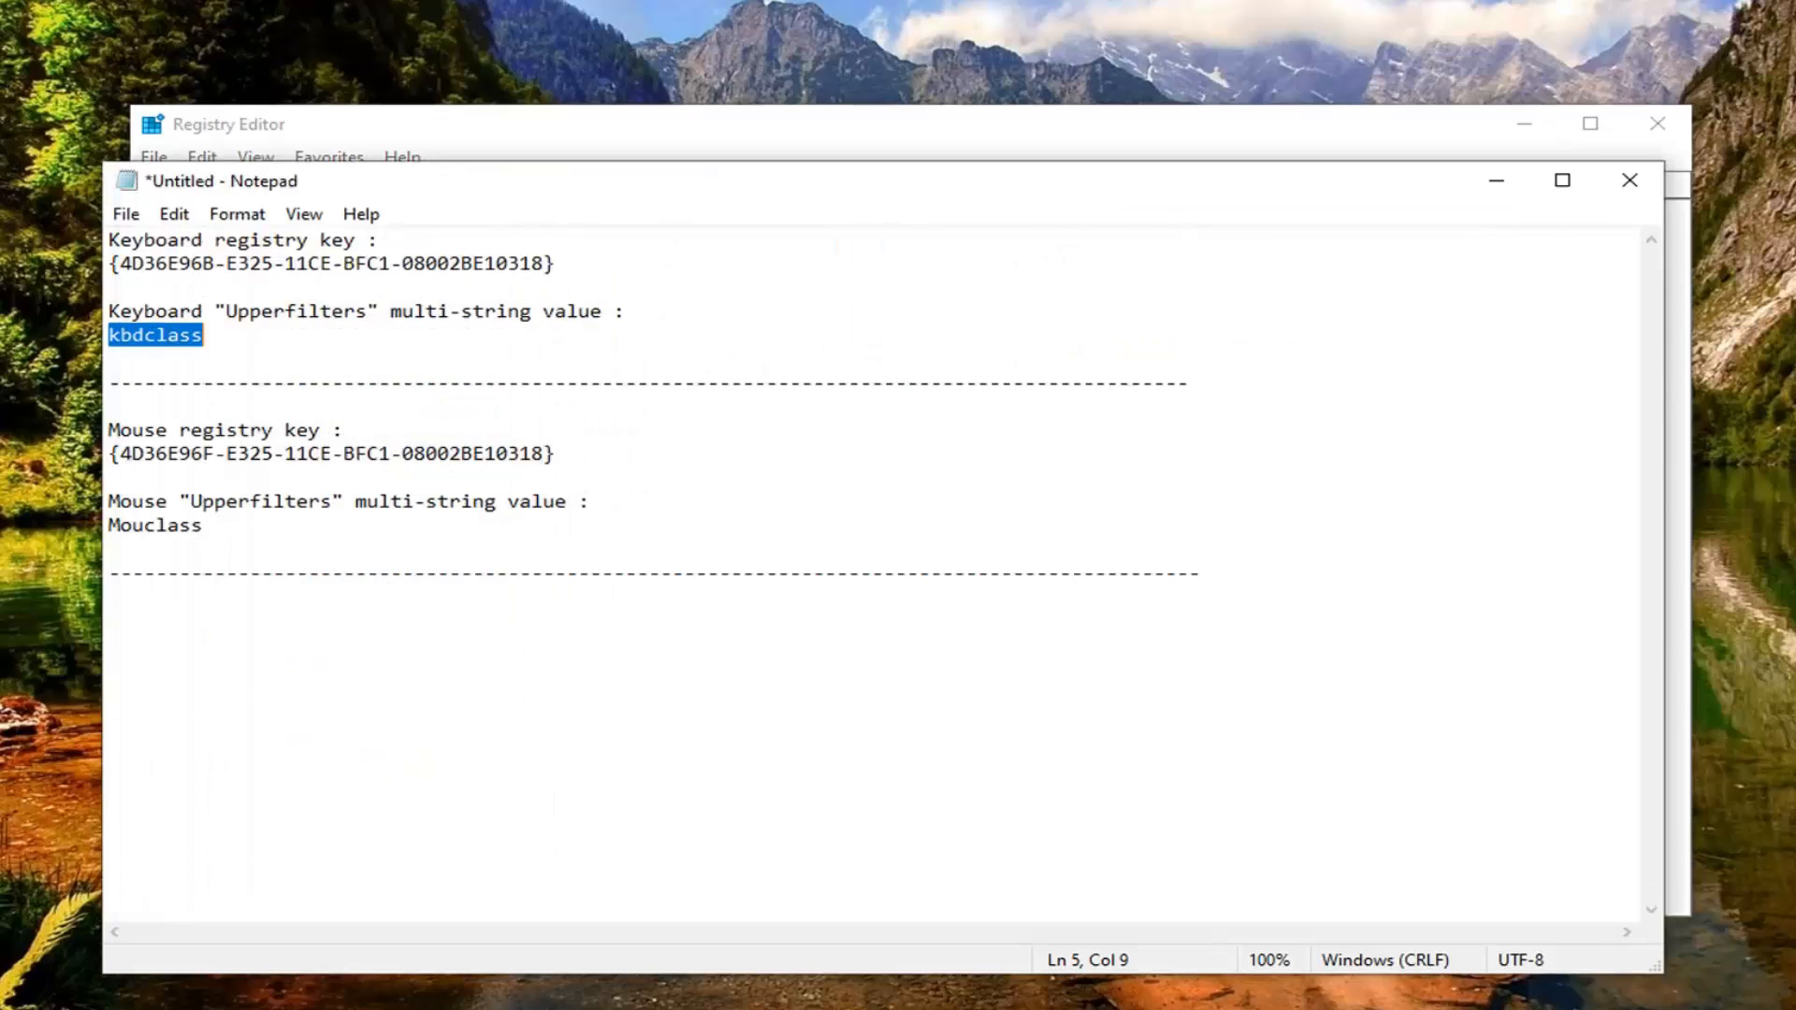
pyautogui.moveTo(544, 453); pyautogui.dragTo(119, 453)
pyautogui.rightClick(122, 456)
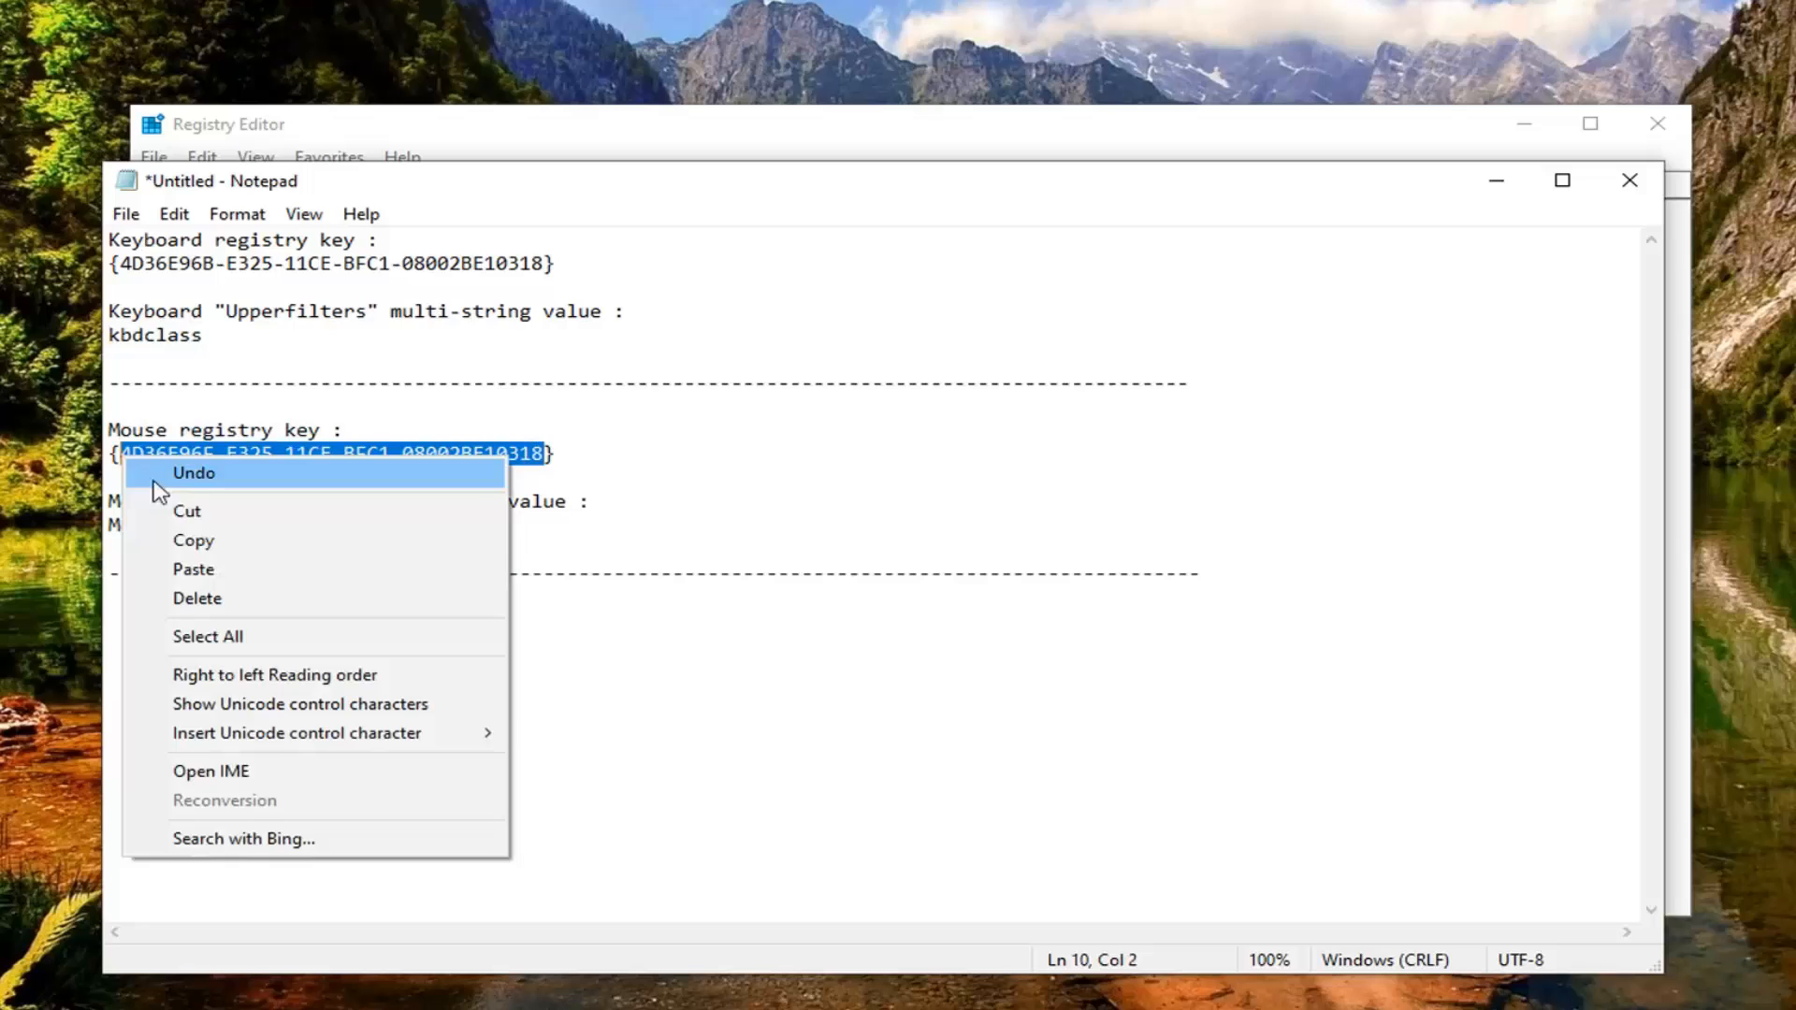
pyautogui.click(192, 541)
# Step: Return to Registry Editor and search for the copied mouse key ID in place of the previous search text
pyautogui.click(413, 131)
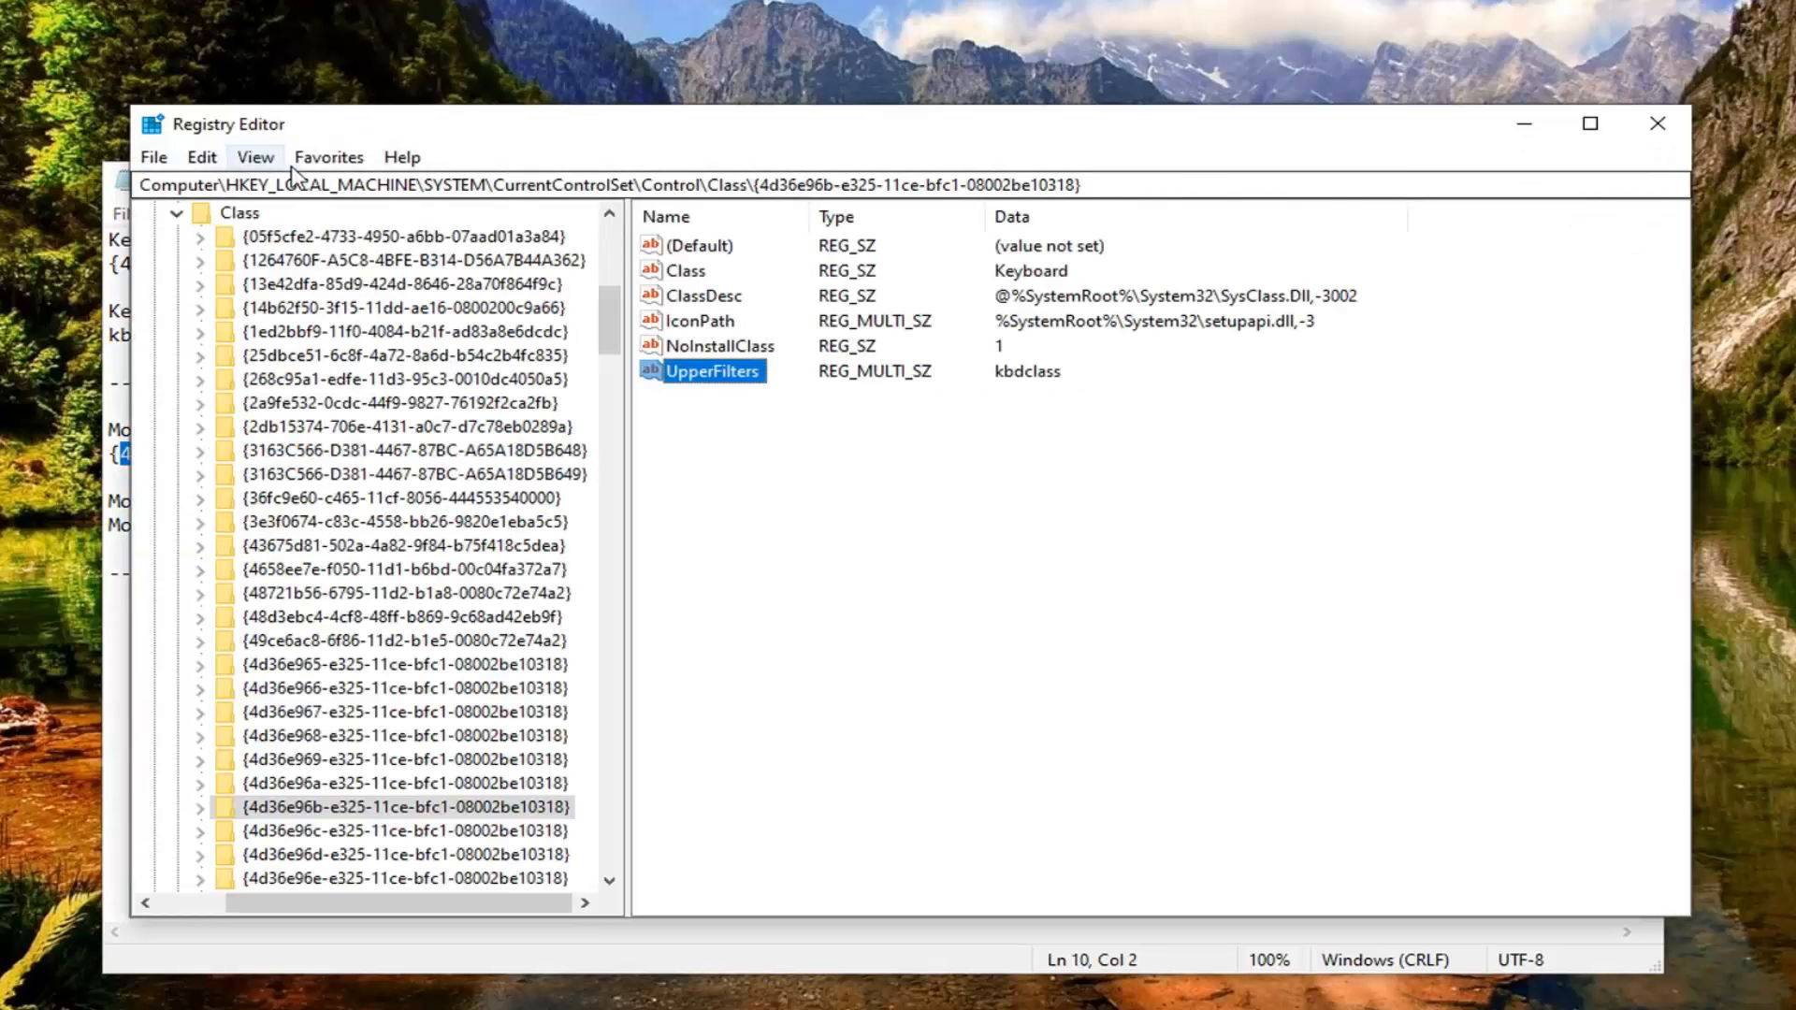
pyautogui.click(255, 157)
pyautogui.moveTo(207, 171)
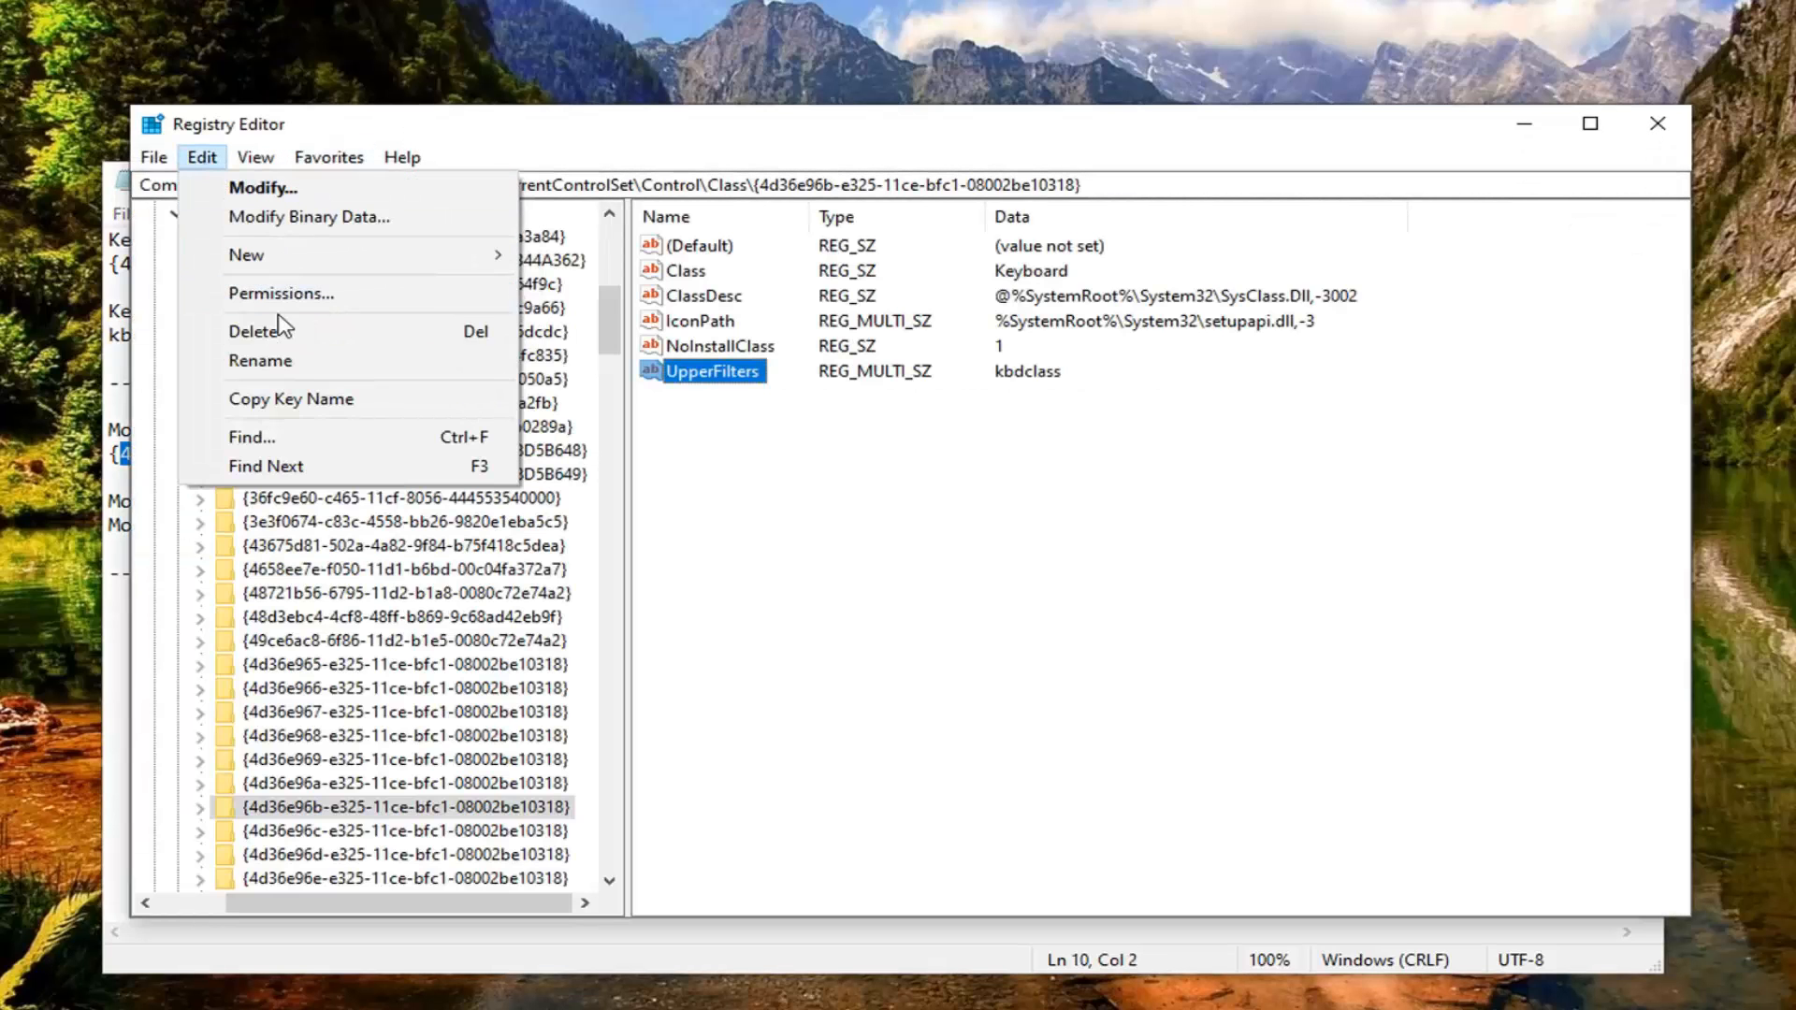
pyautogui.click(245, 437)
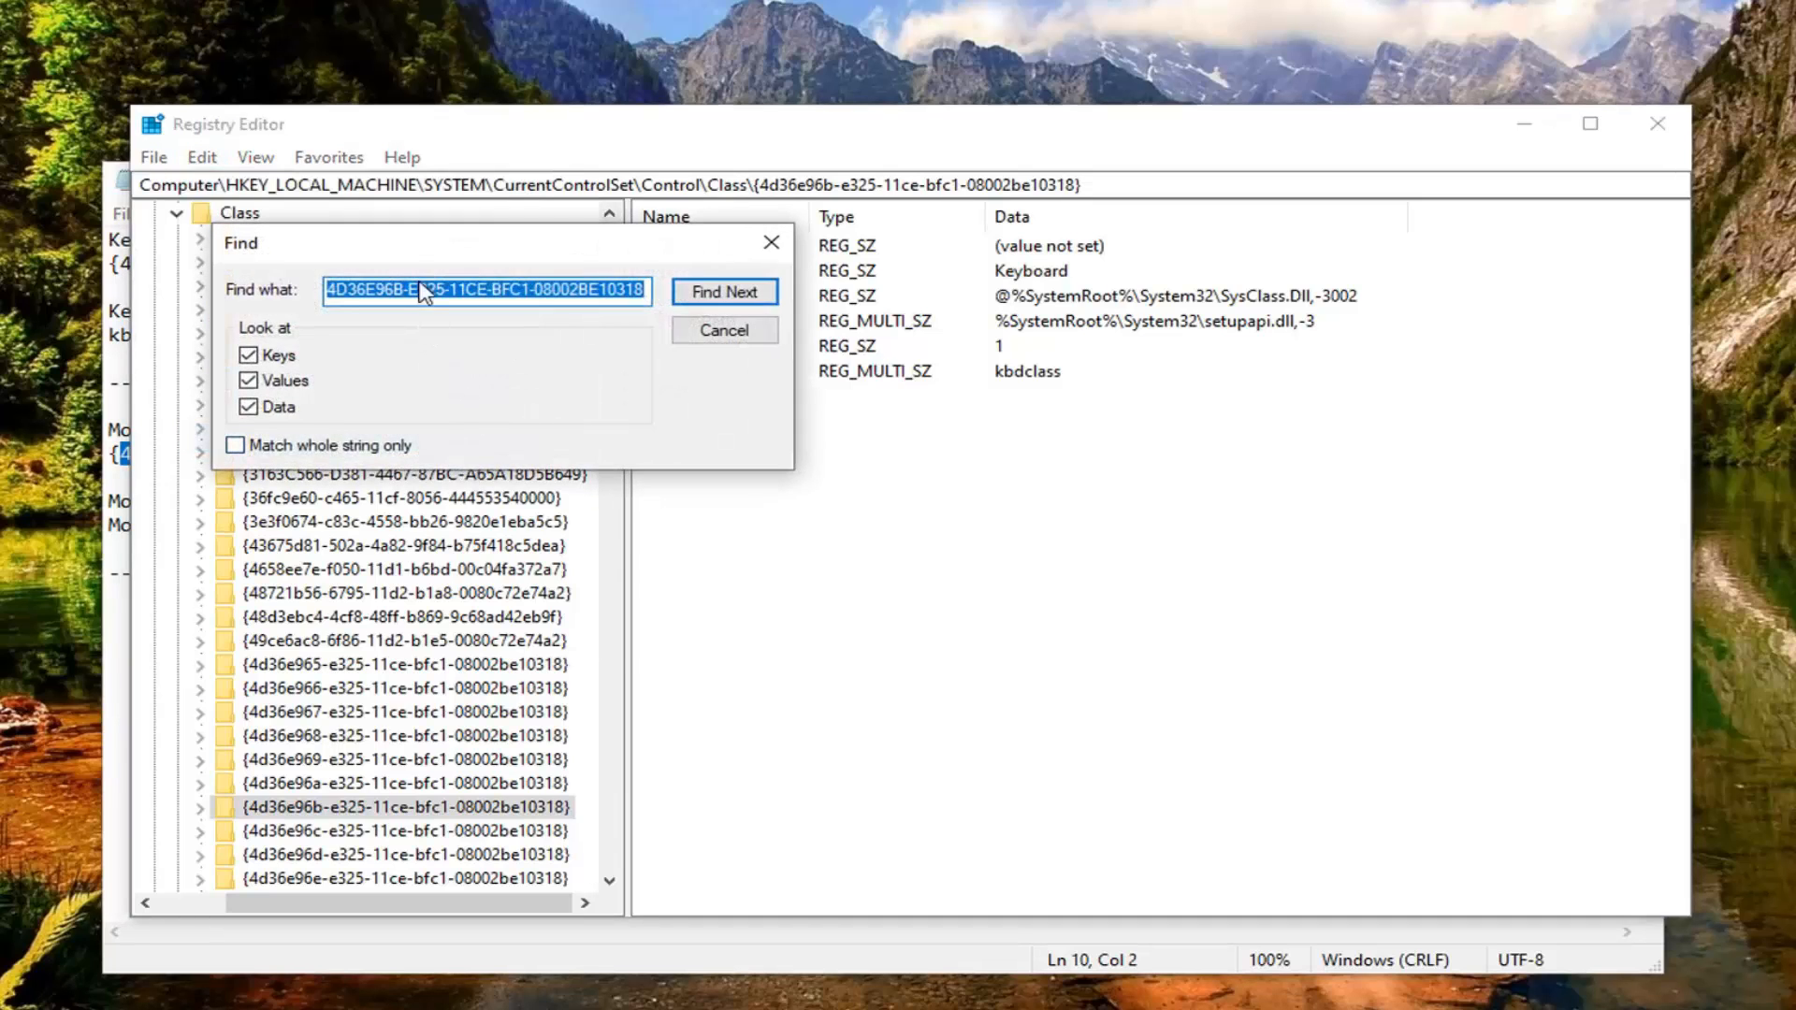
pyautogui.rightClick(422, 293)
pyautogui.click(473, 393)
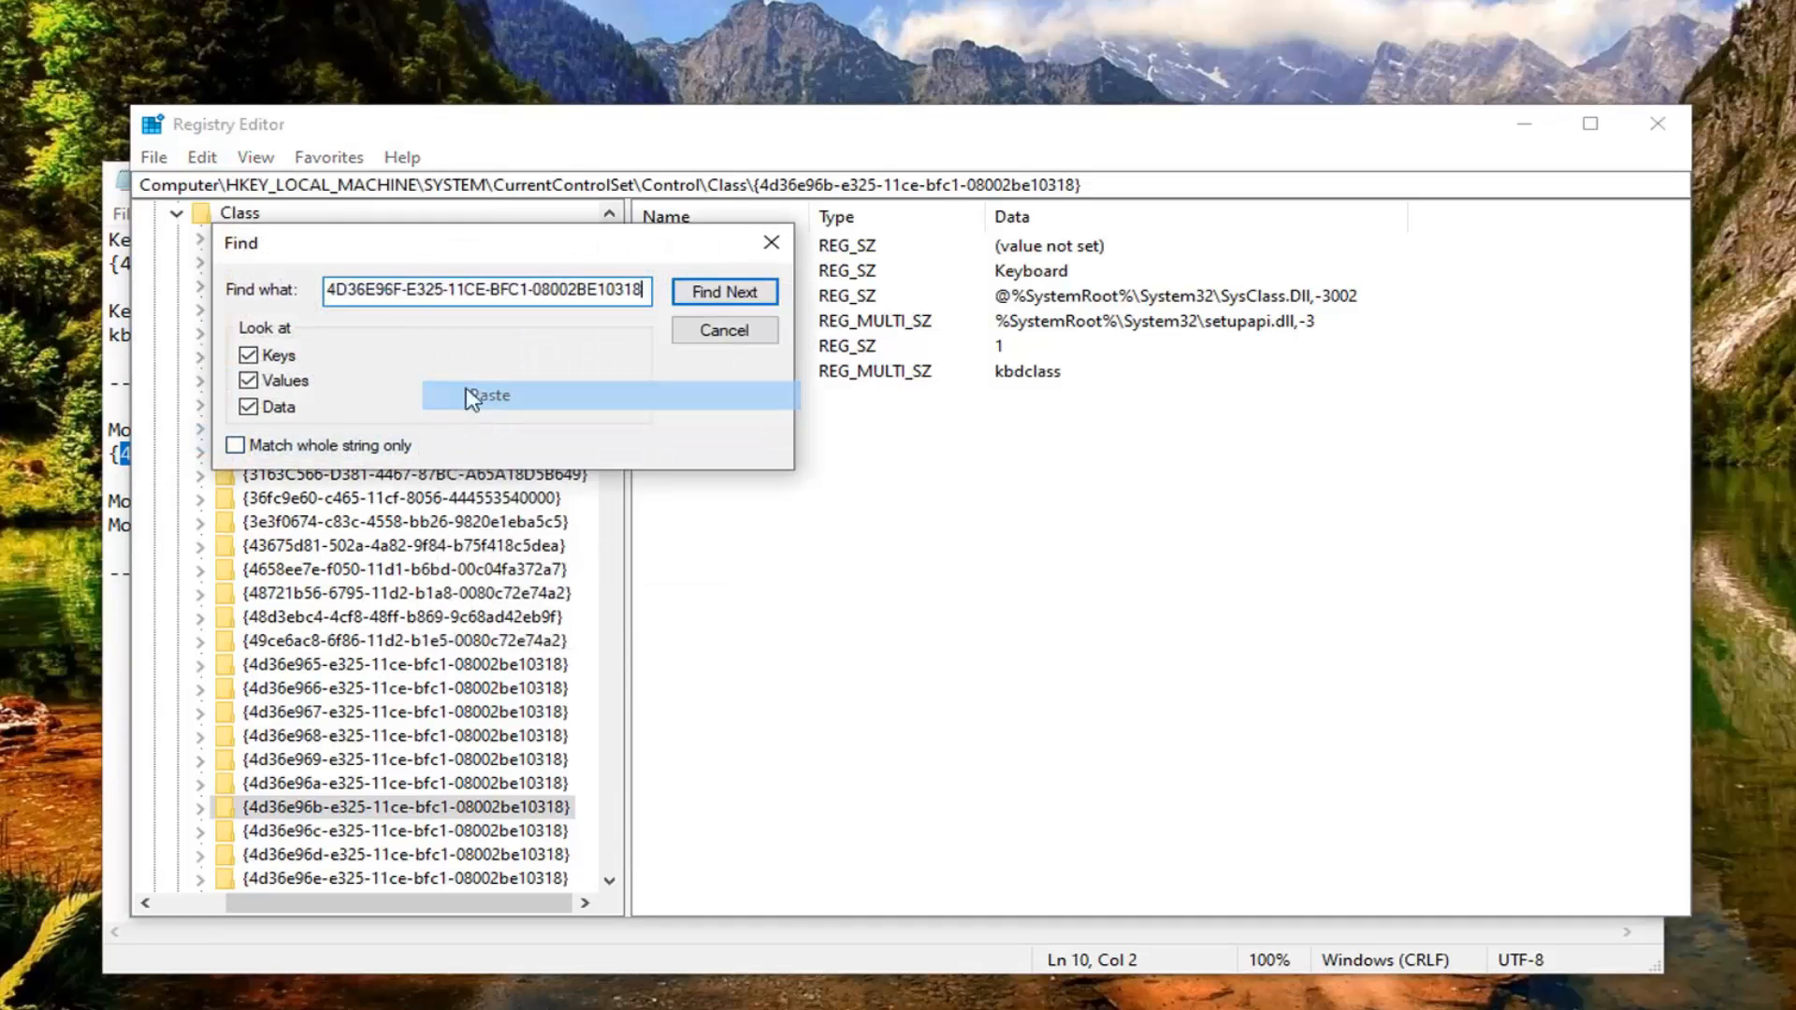
pyautogui.click(676, 293)
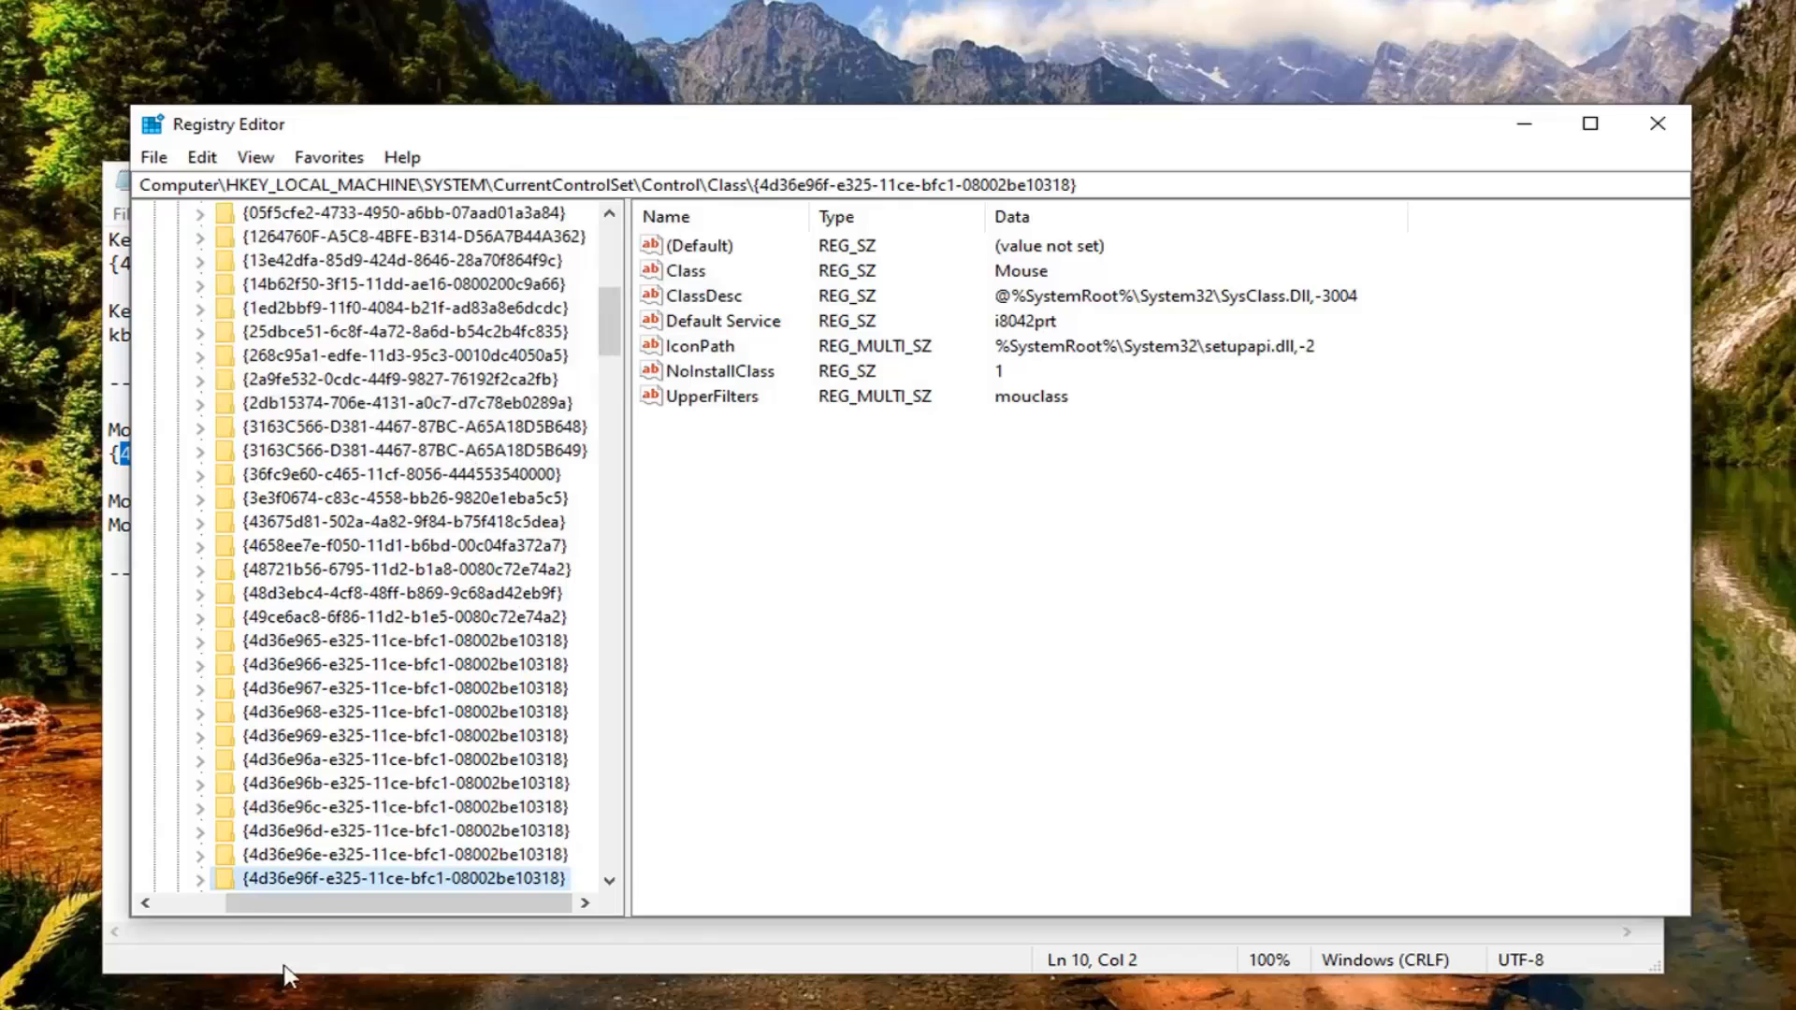
pyautogui.click(716, 398)
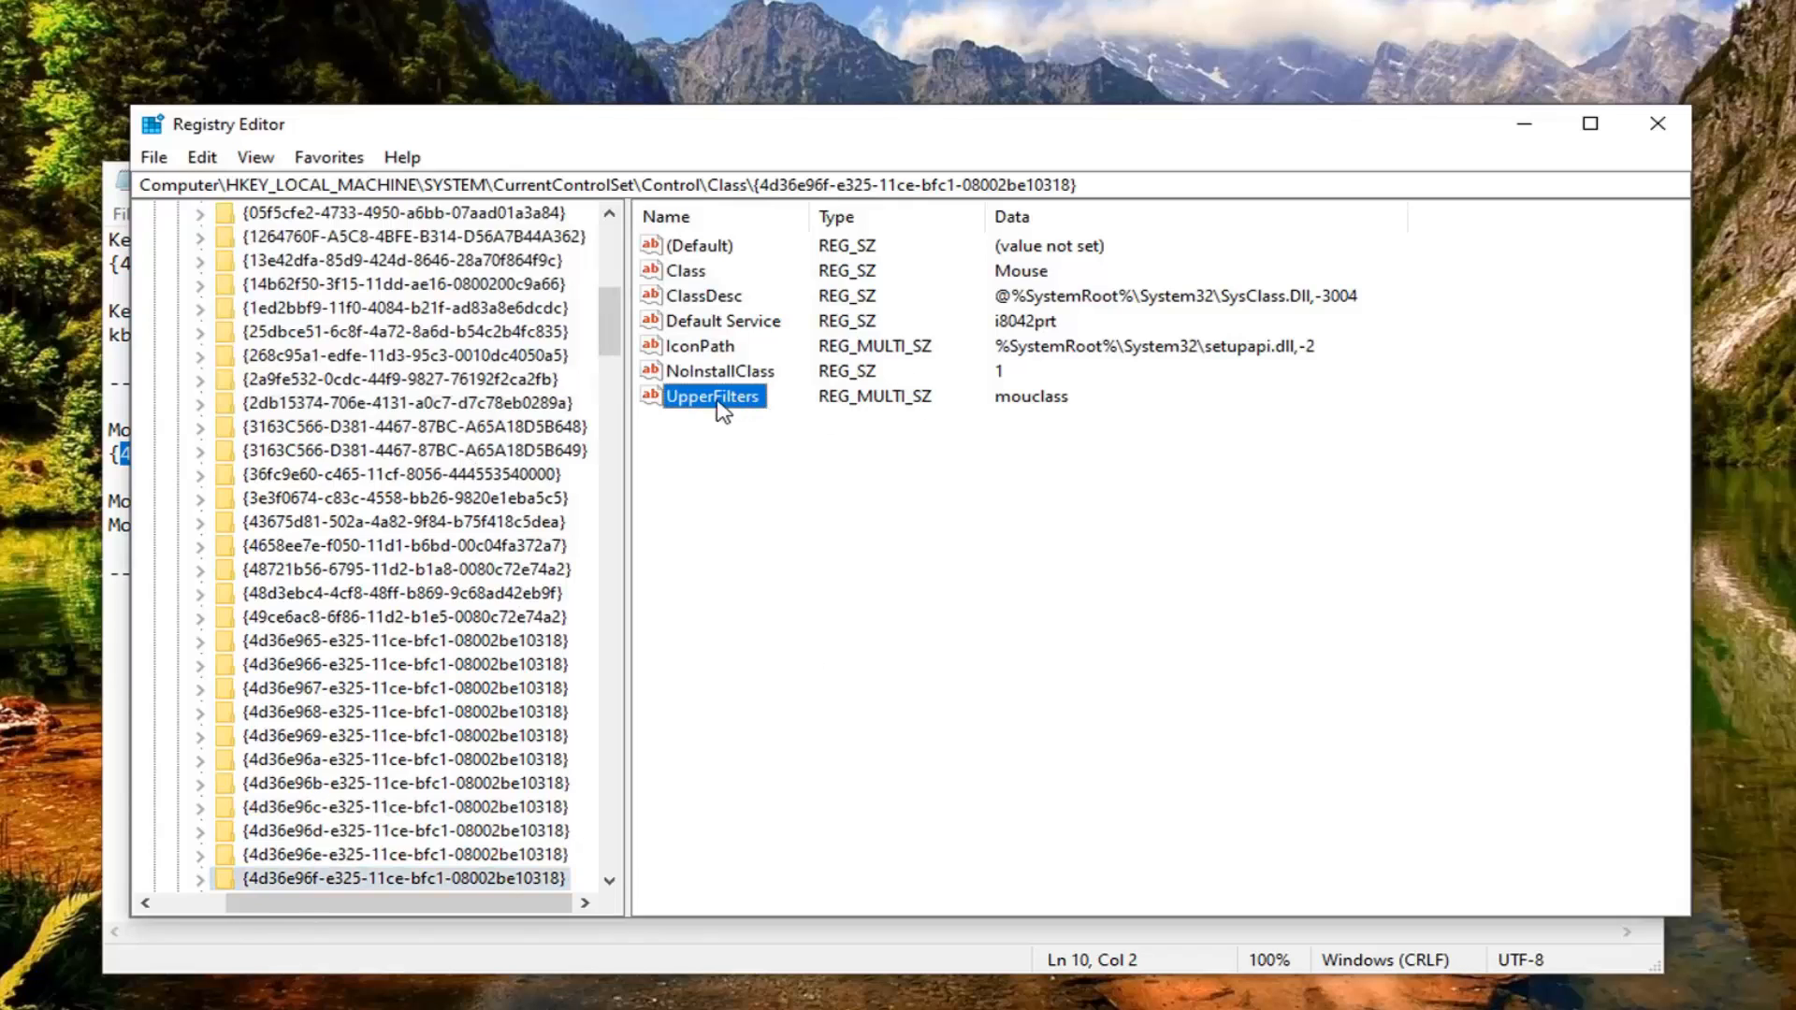
pyautogui.rightClick(704, 451)
pyautogui.moveTo(762, 473)
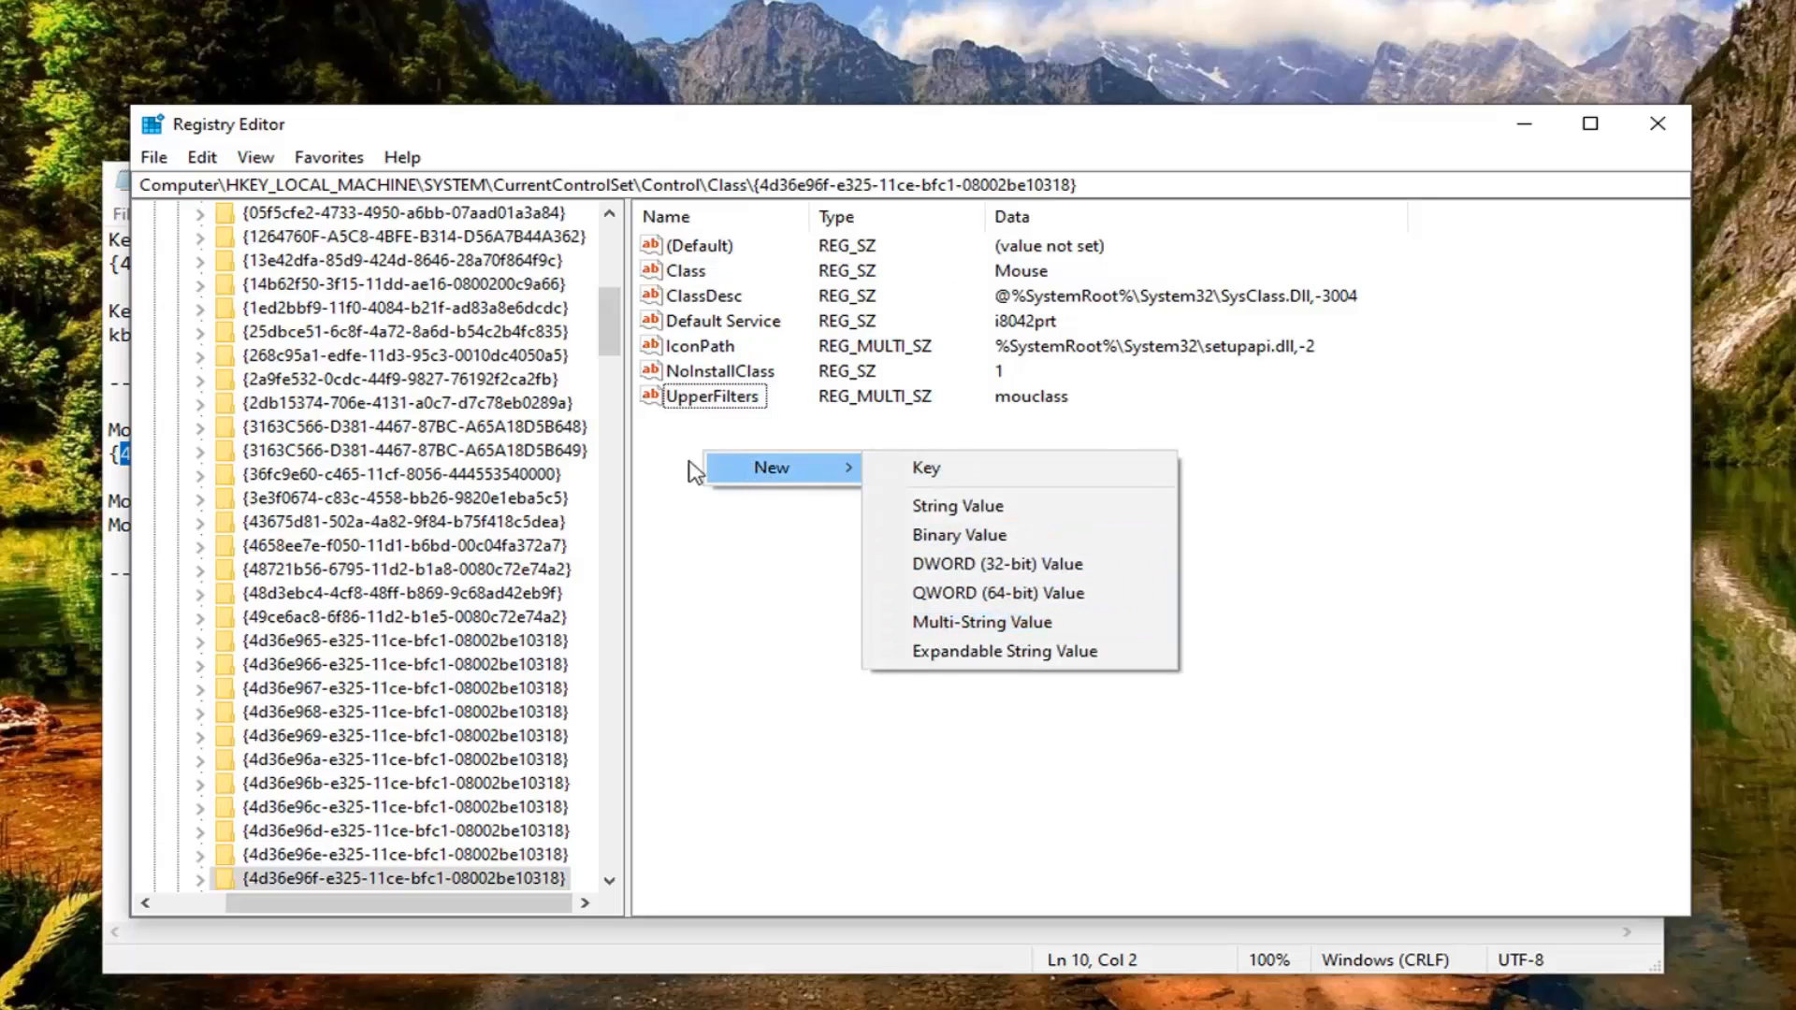
pyautogui.click(762, 675)
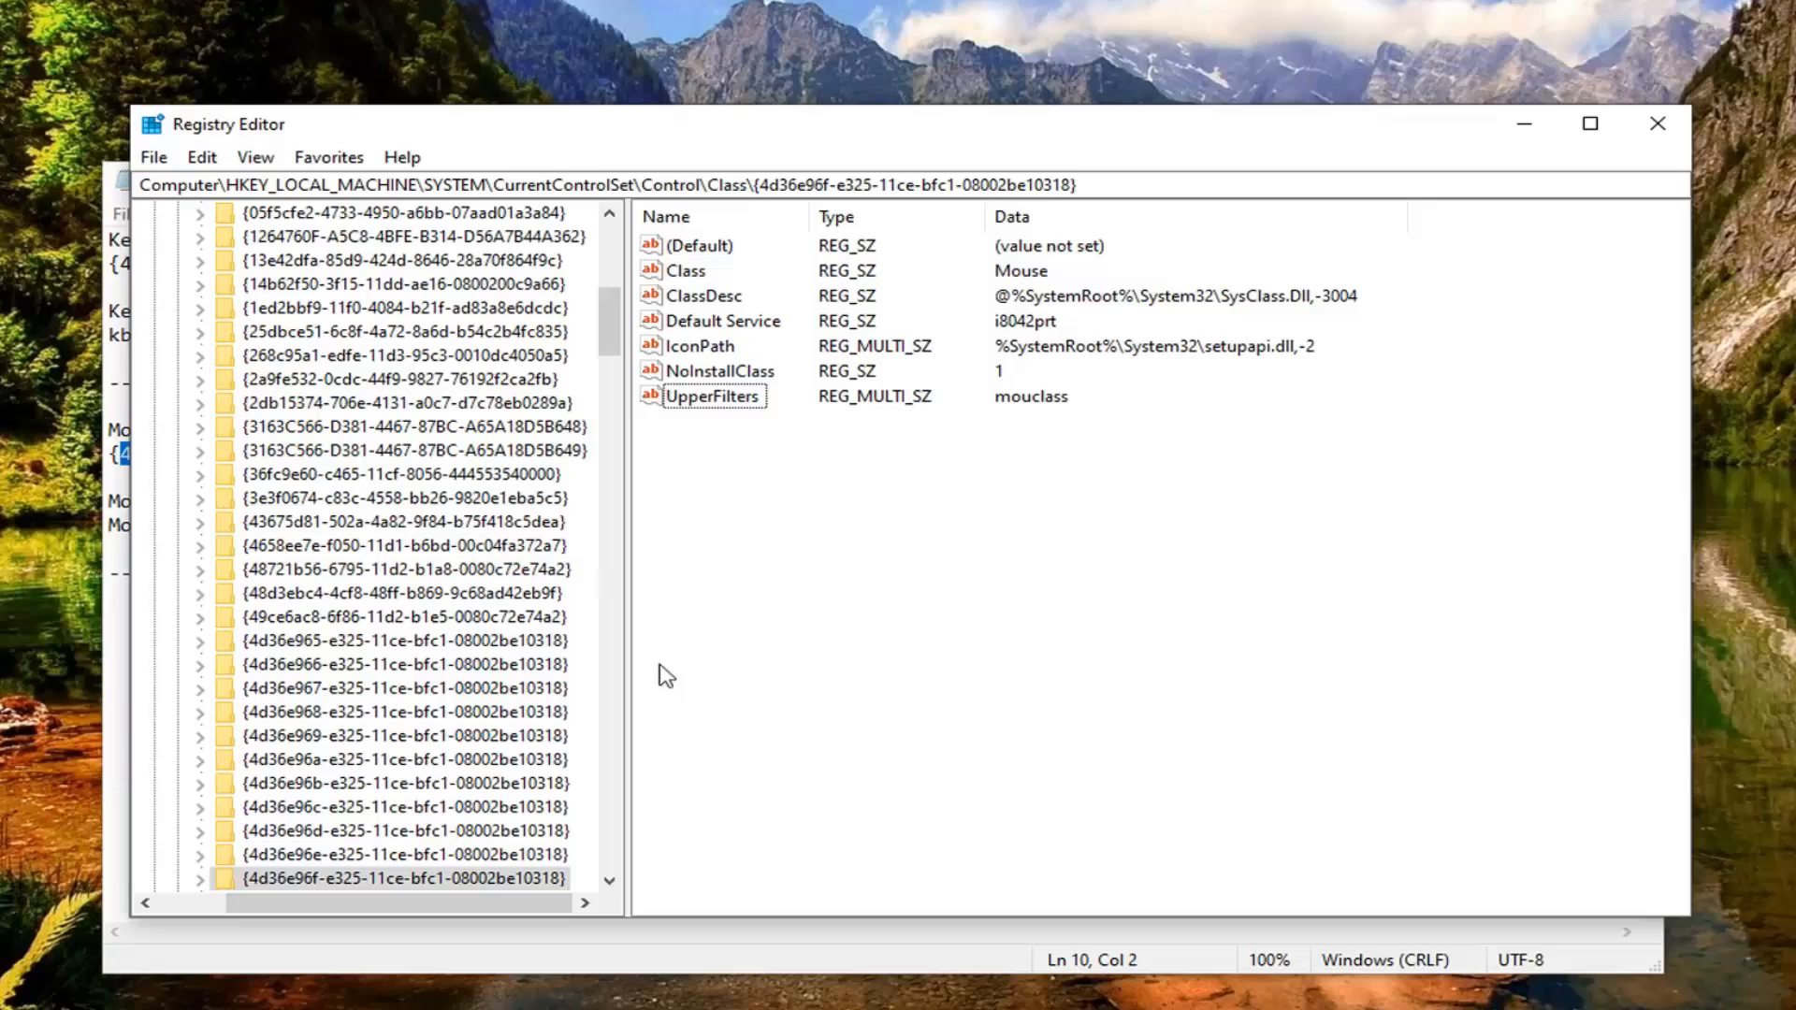
# Step: Open the mouse key's UpperFilters multi-string value for editing, and copy Mouclass from the Notepad notes
pyautogui.click(700, 398)
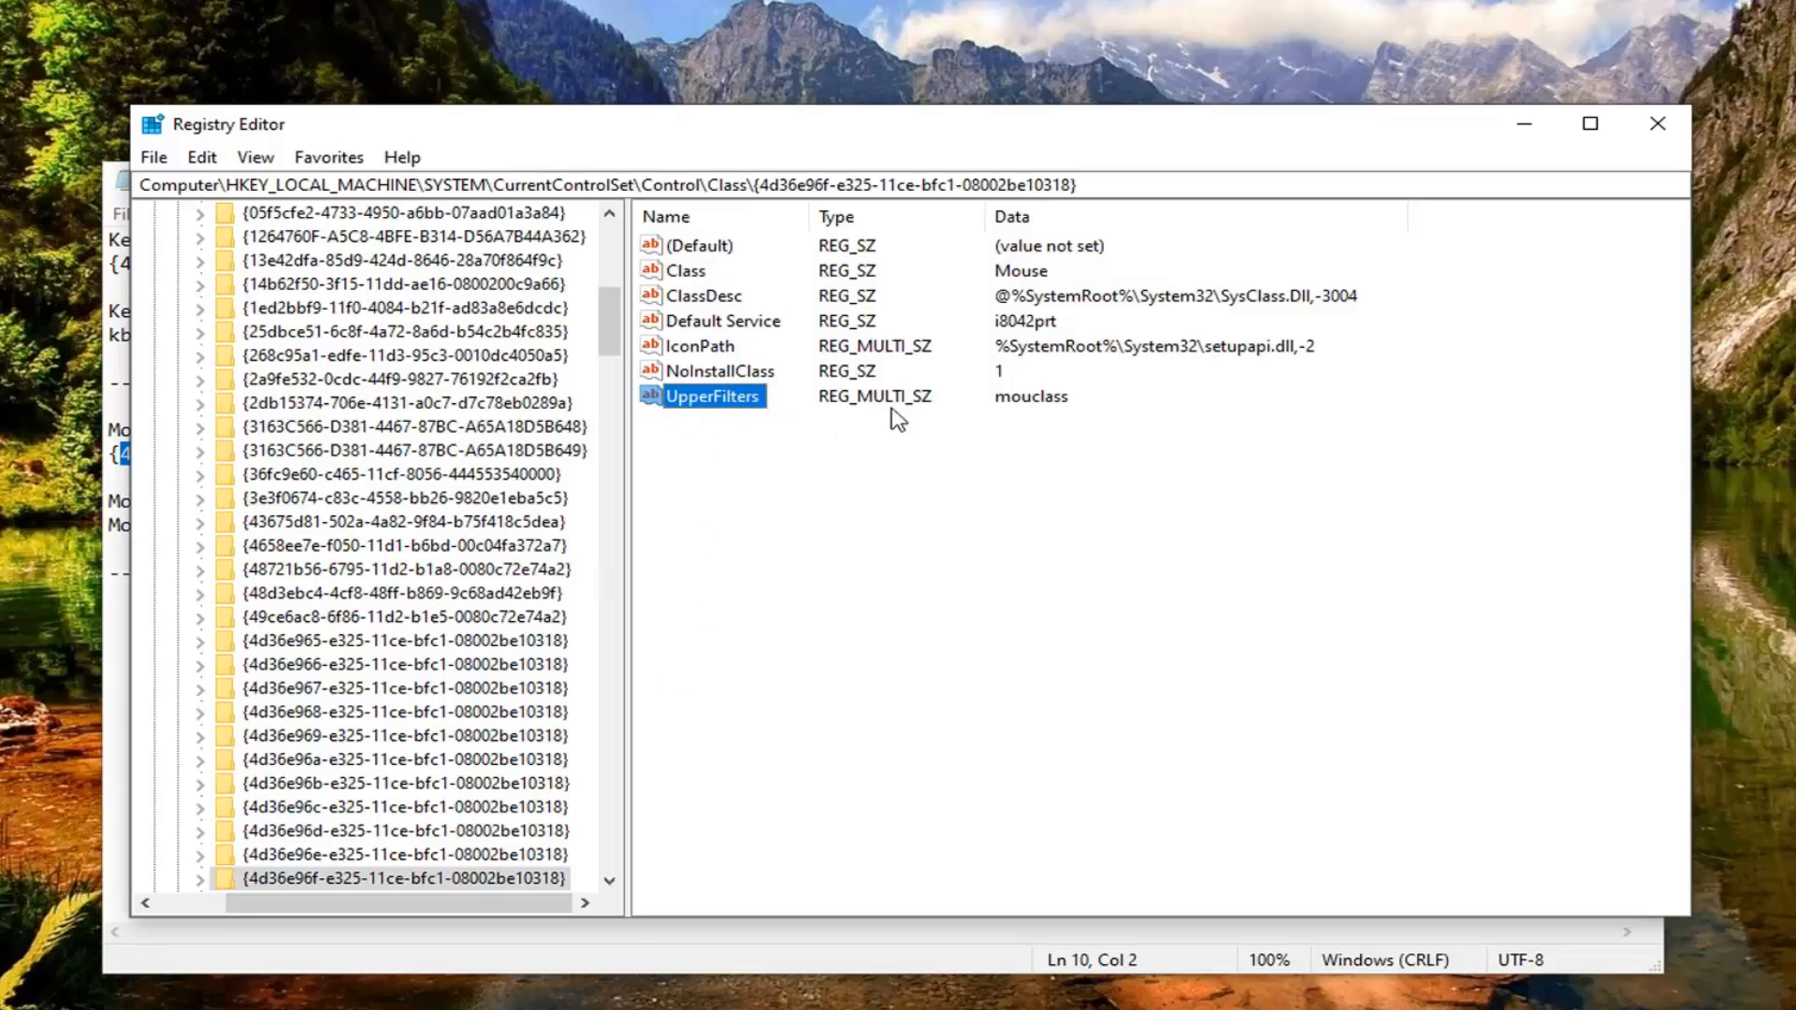
pyautogui.doubleClick(702, 400)
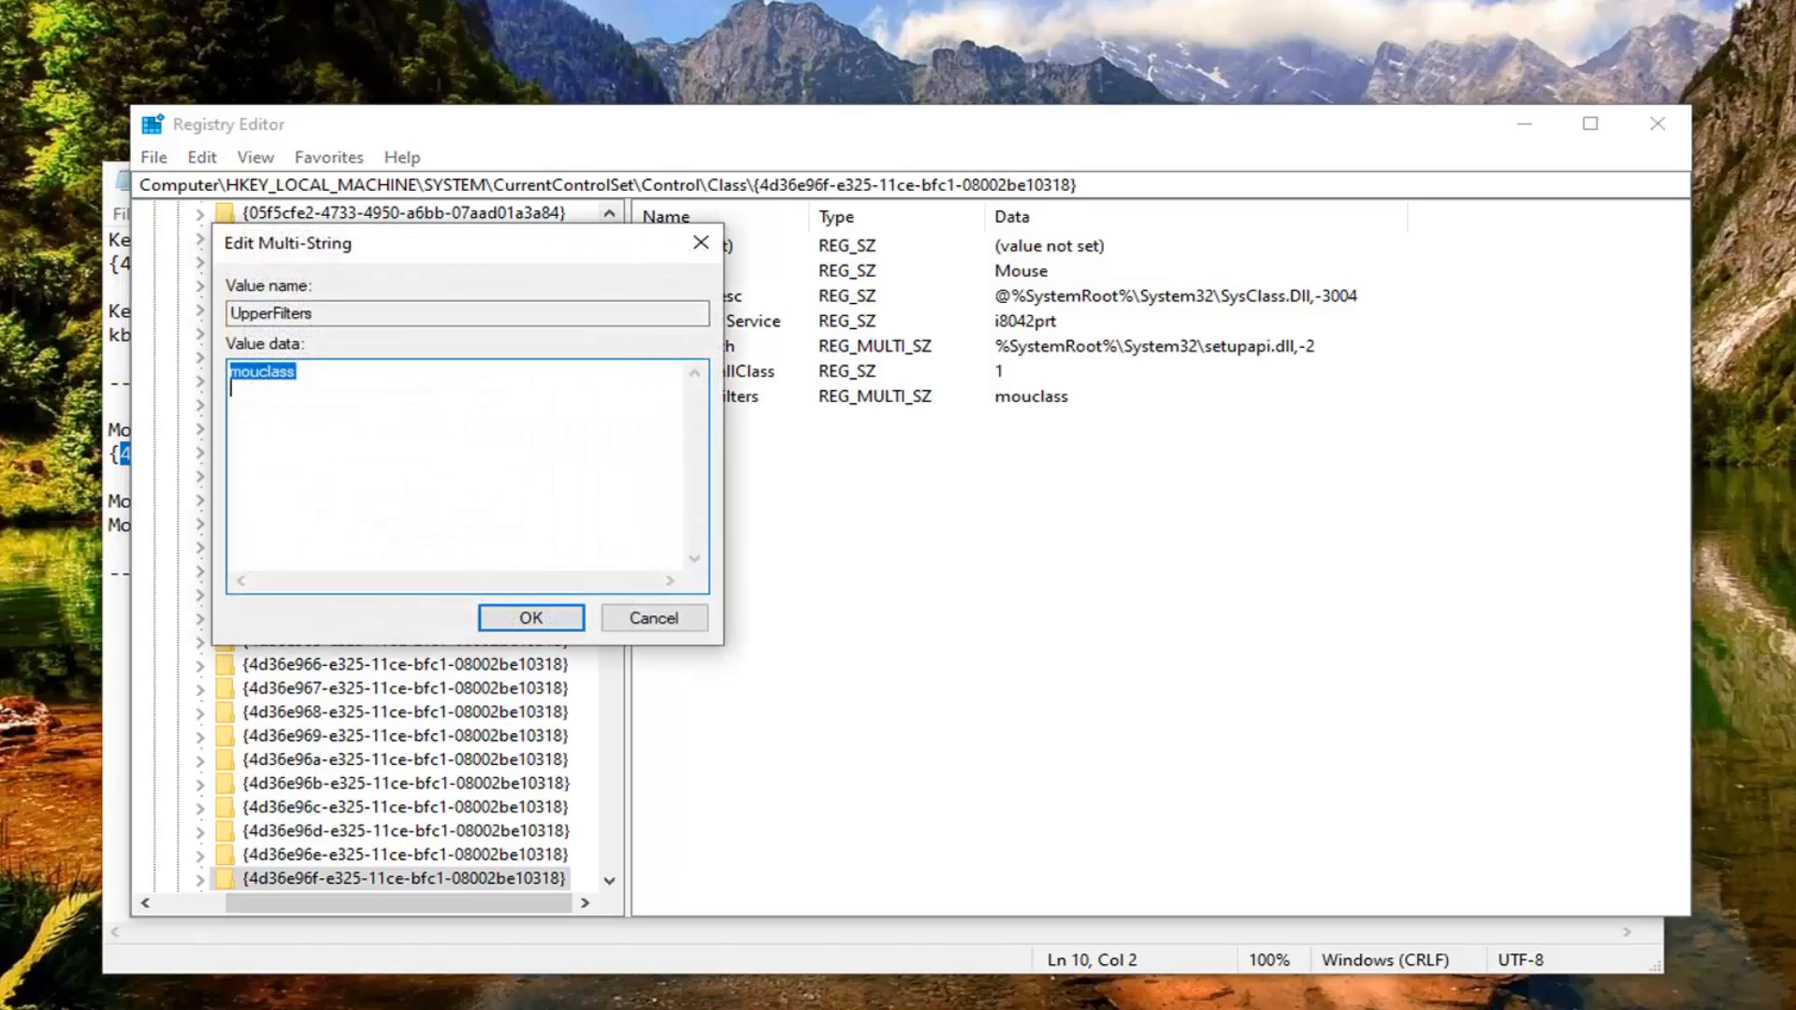
pyautogui.click(922, 1008)
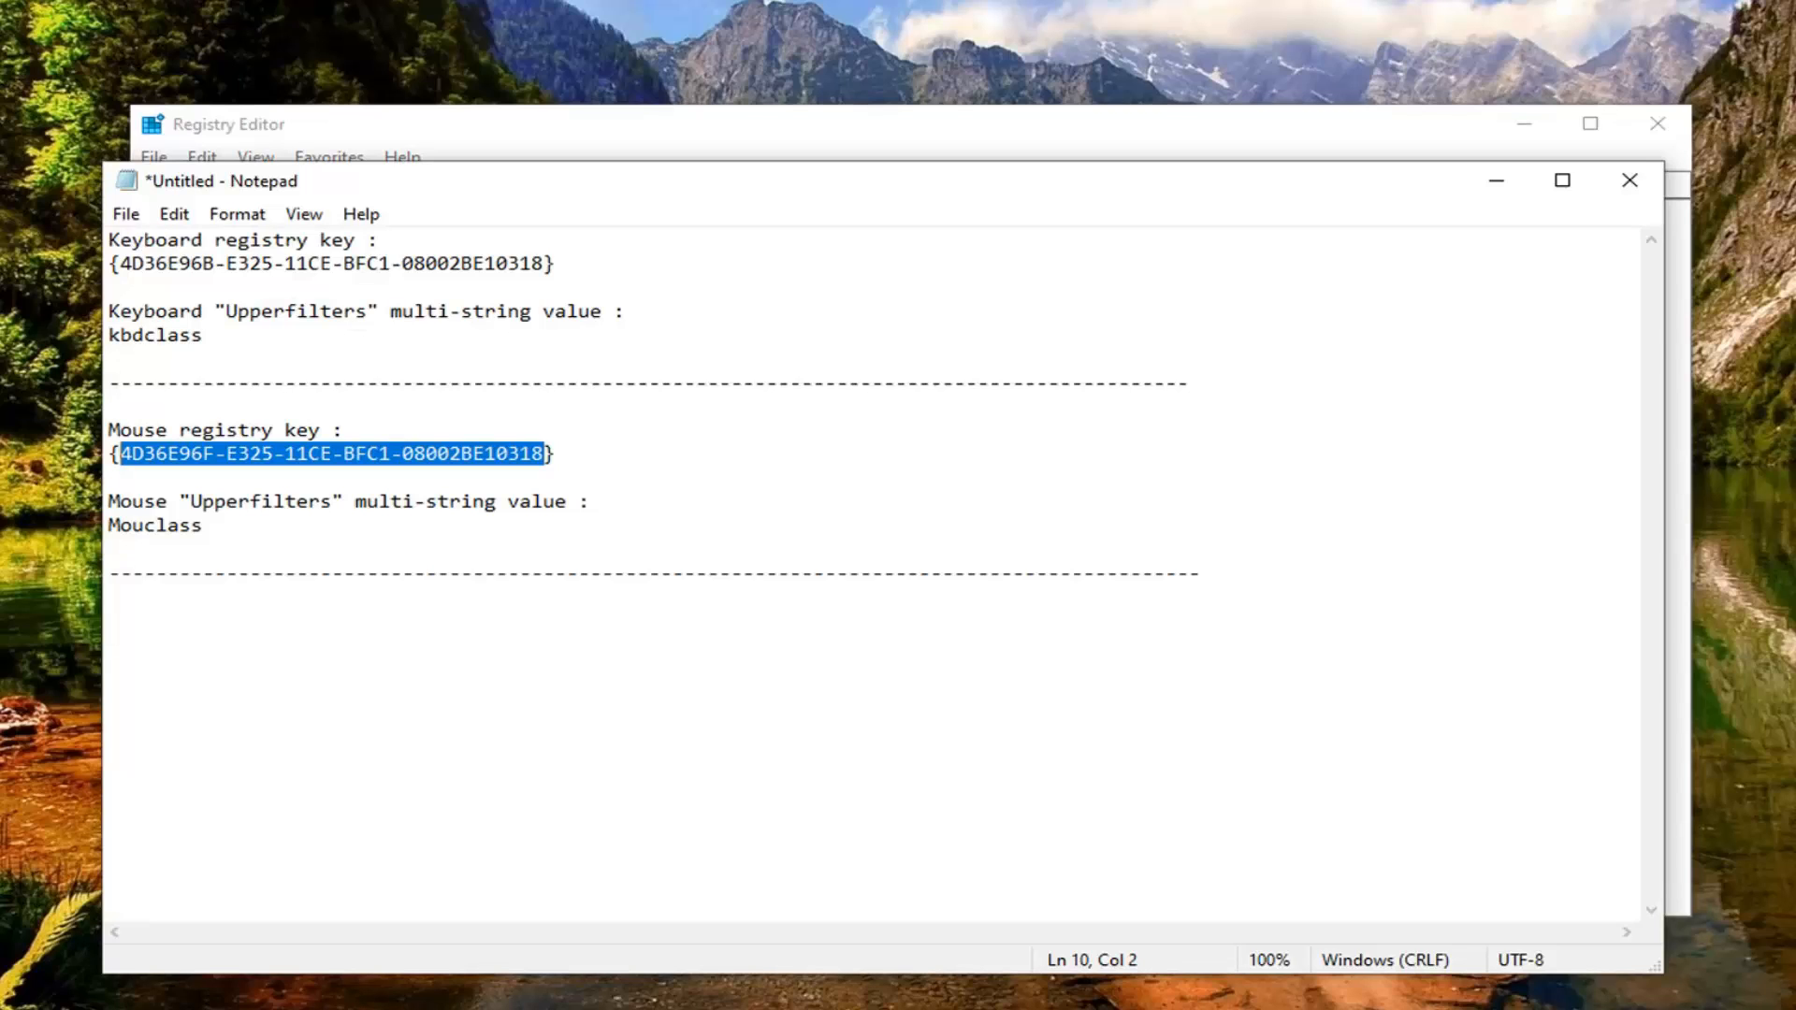
pyautogui.doubleClick(187, 525)
pyautogui.rightClick(192, 530)
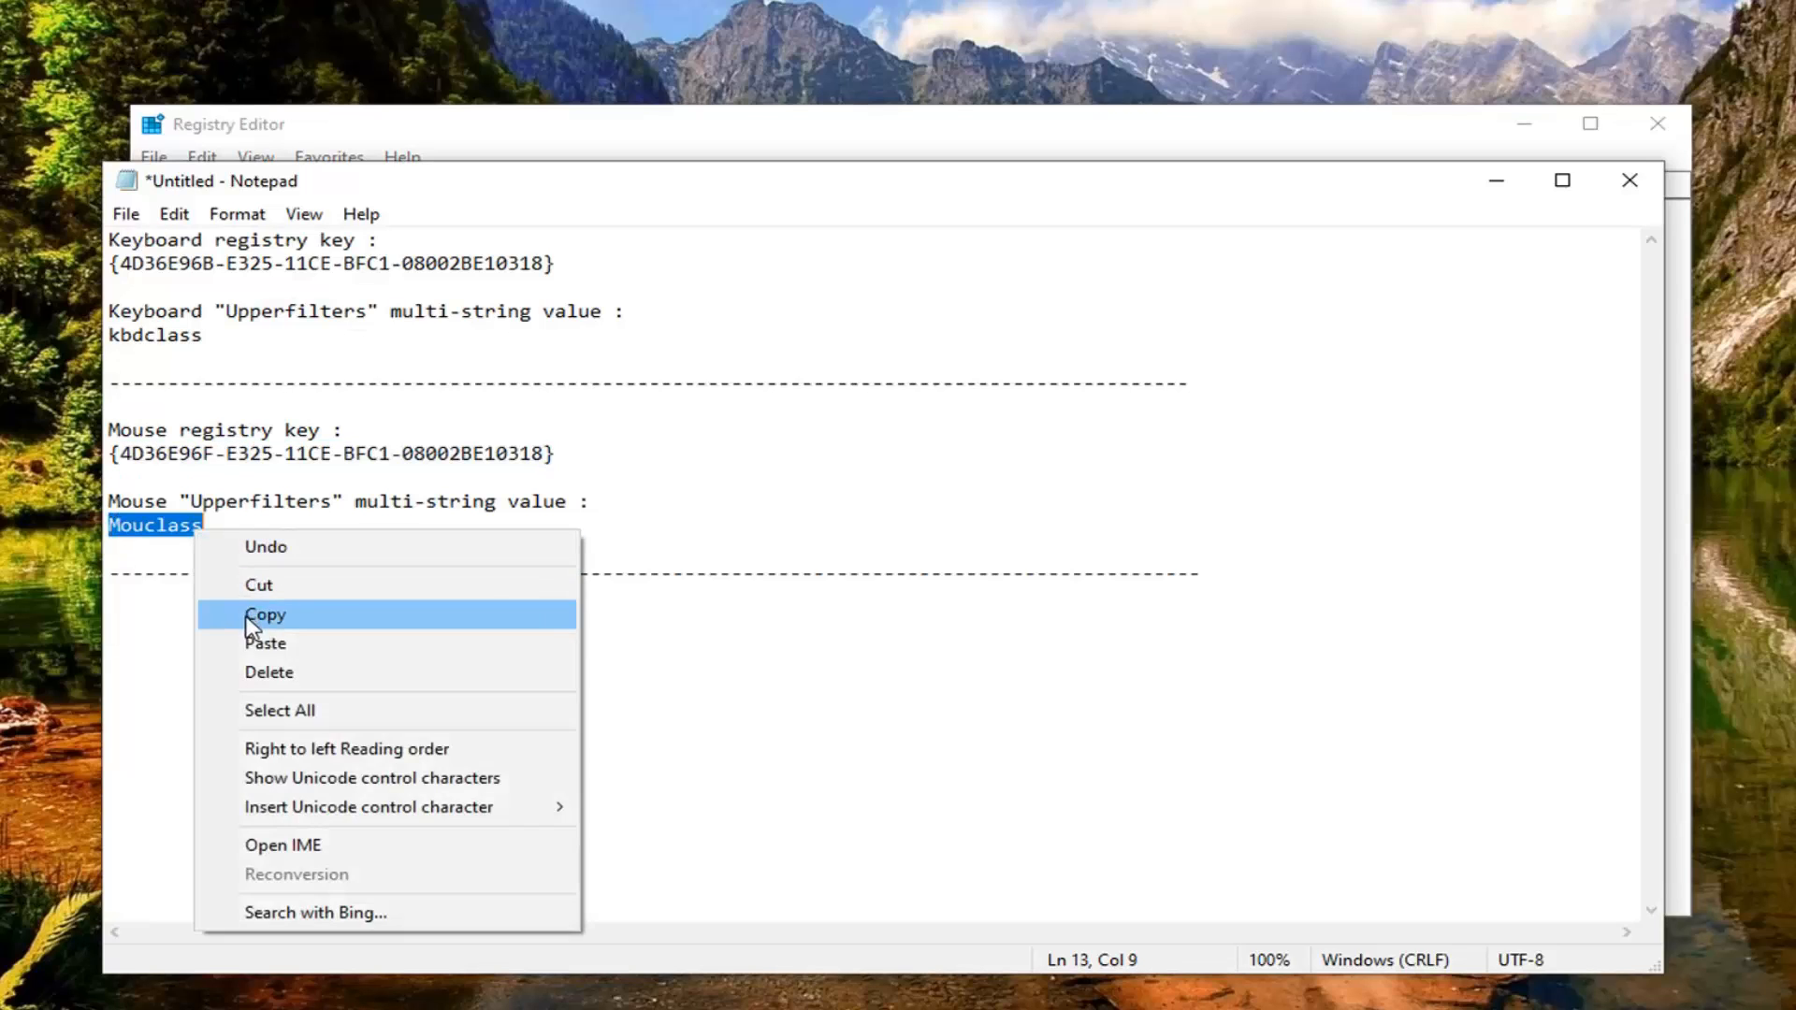
pyautogui.click(248, 618)
pyautogui.click(1496, 180)
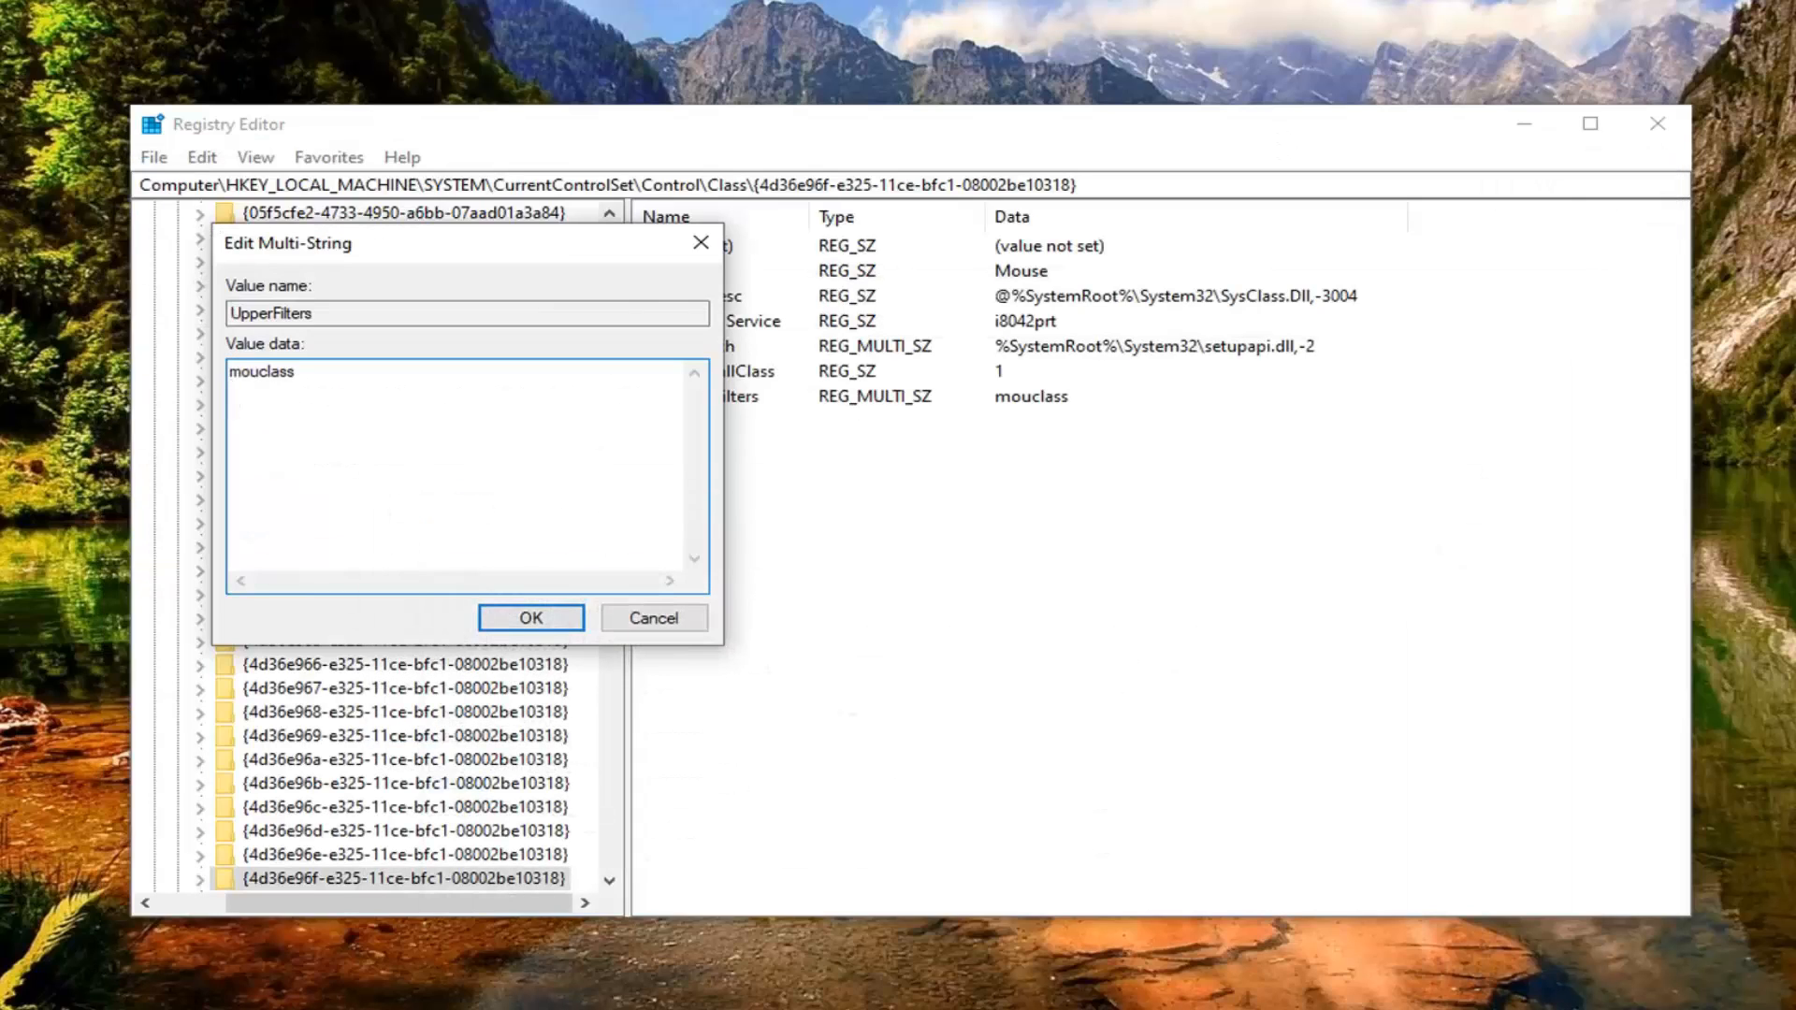
# Step: Replace the UpperFilters value data with the copied text and make its first letter lowercase, so it reads mouclass
pyautogui.doubleClick(262, 371)
pyautogui.rightClick(280, 375)
pyautogui.click(337, 488)
pyautogui.moveTo(241, 373); pyautogui.dragTo(230, 384)
pyautogui.write('m')
# Step: Check the mouse UpperFilters entry in the Notepad notes, save the edited value in Registry Editor, and accept the empty-string warning
pyautogui.hotkey('alt', 'Tab')
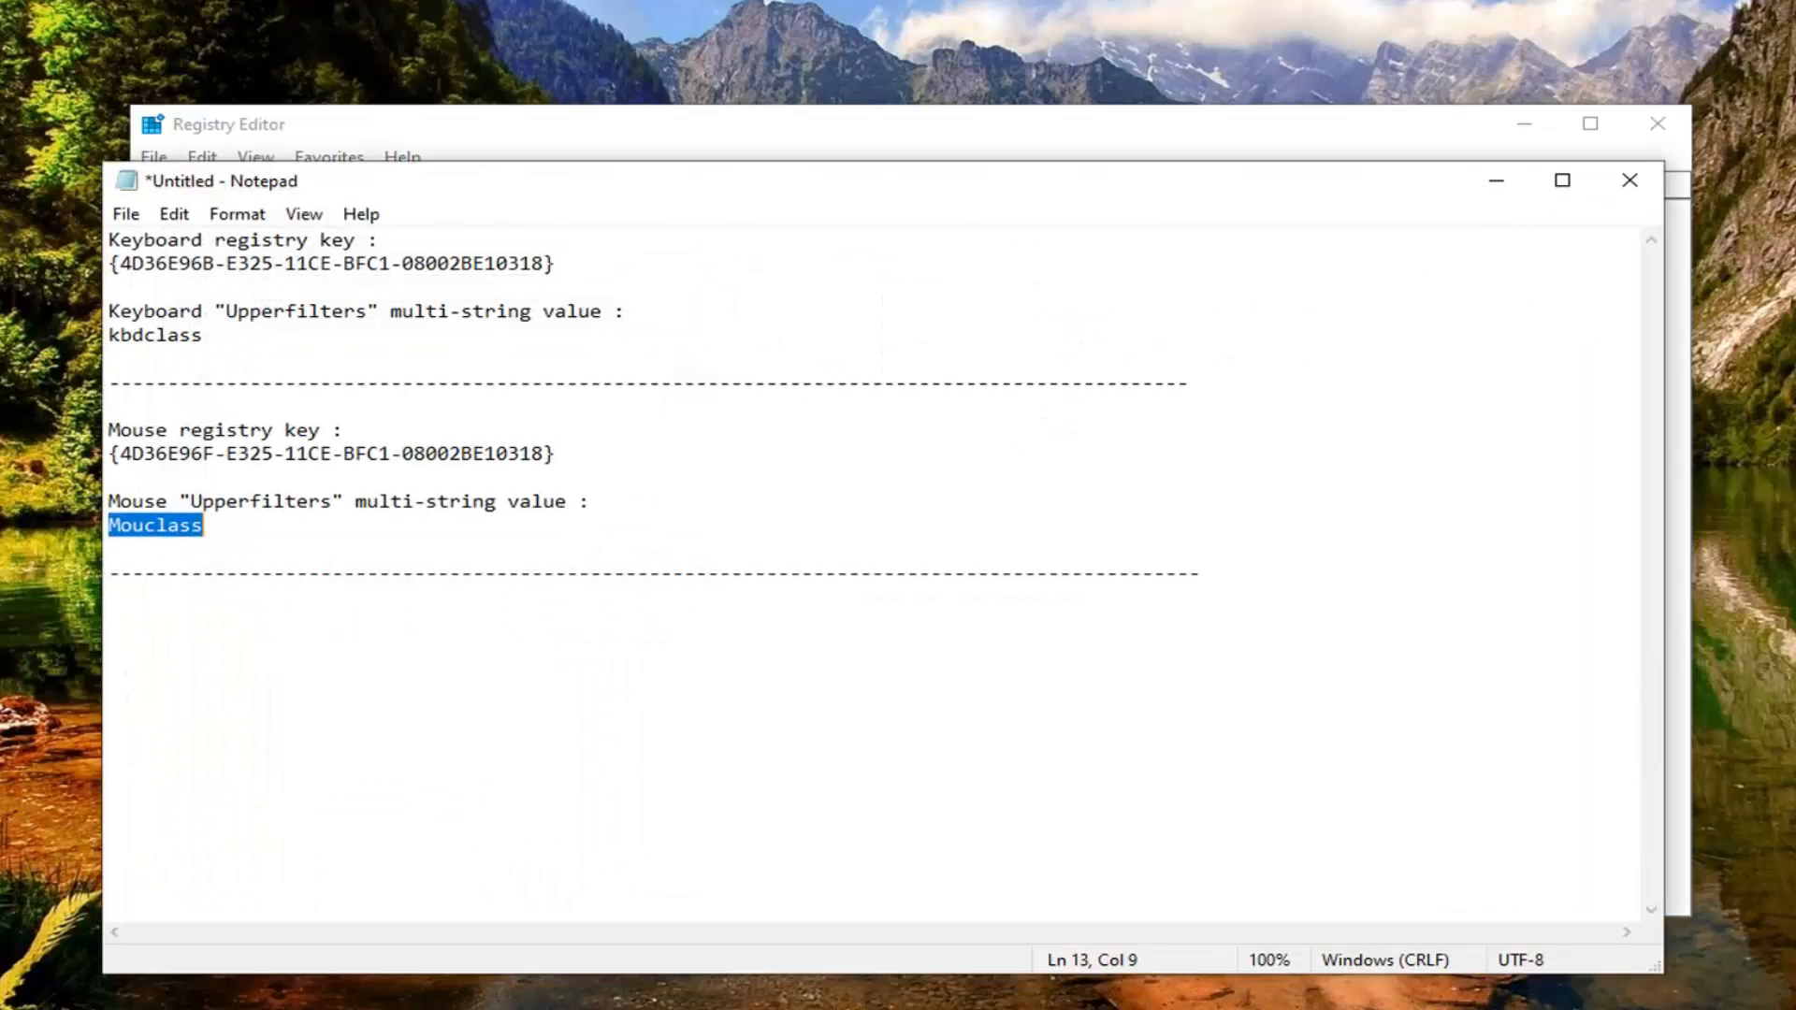
pyautogui.click(142, 526)
pyautogui.rightClick(142, 526)
pyautogui.click(1498, 183)
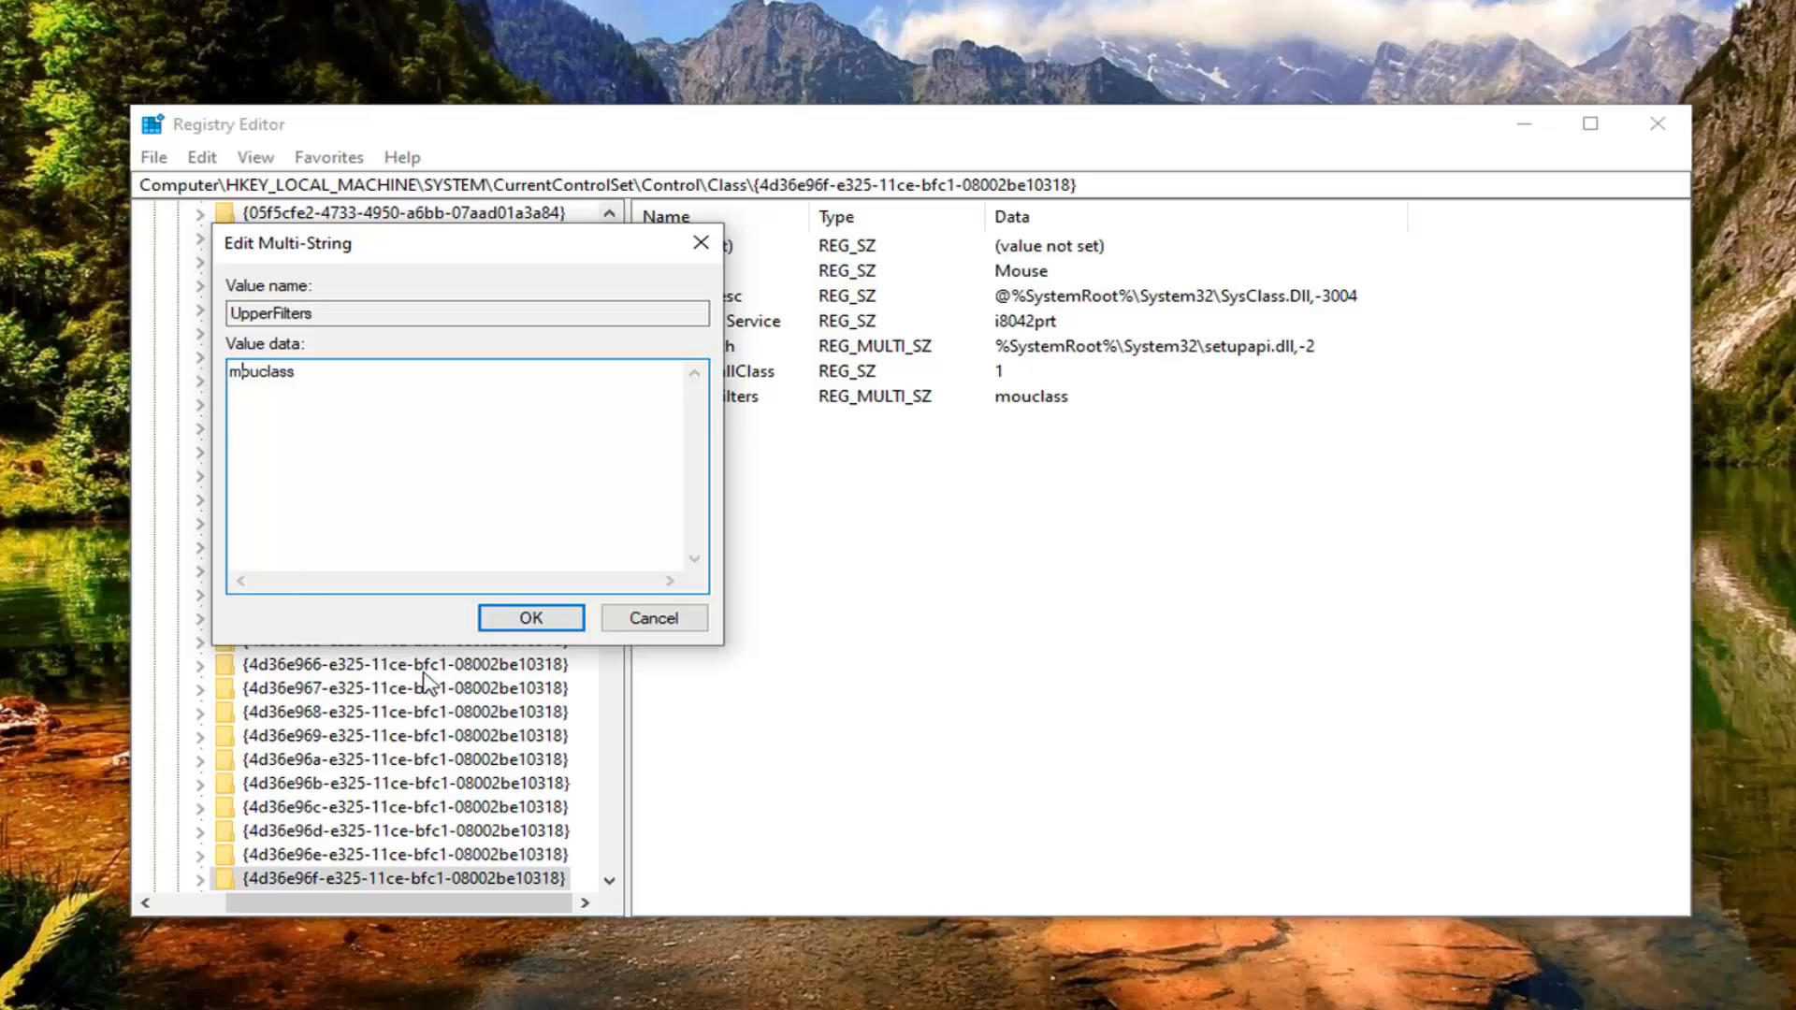
pyautogui.click(524, 619)
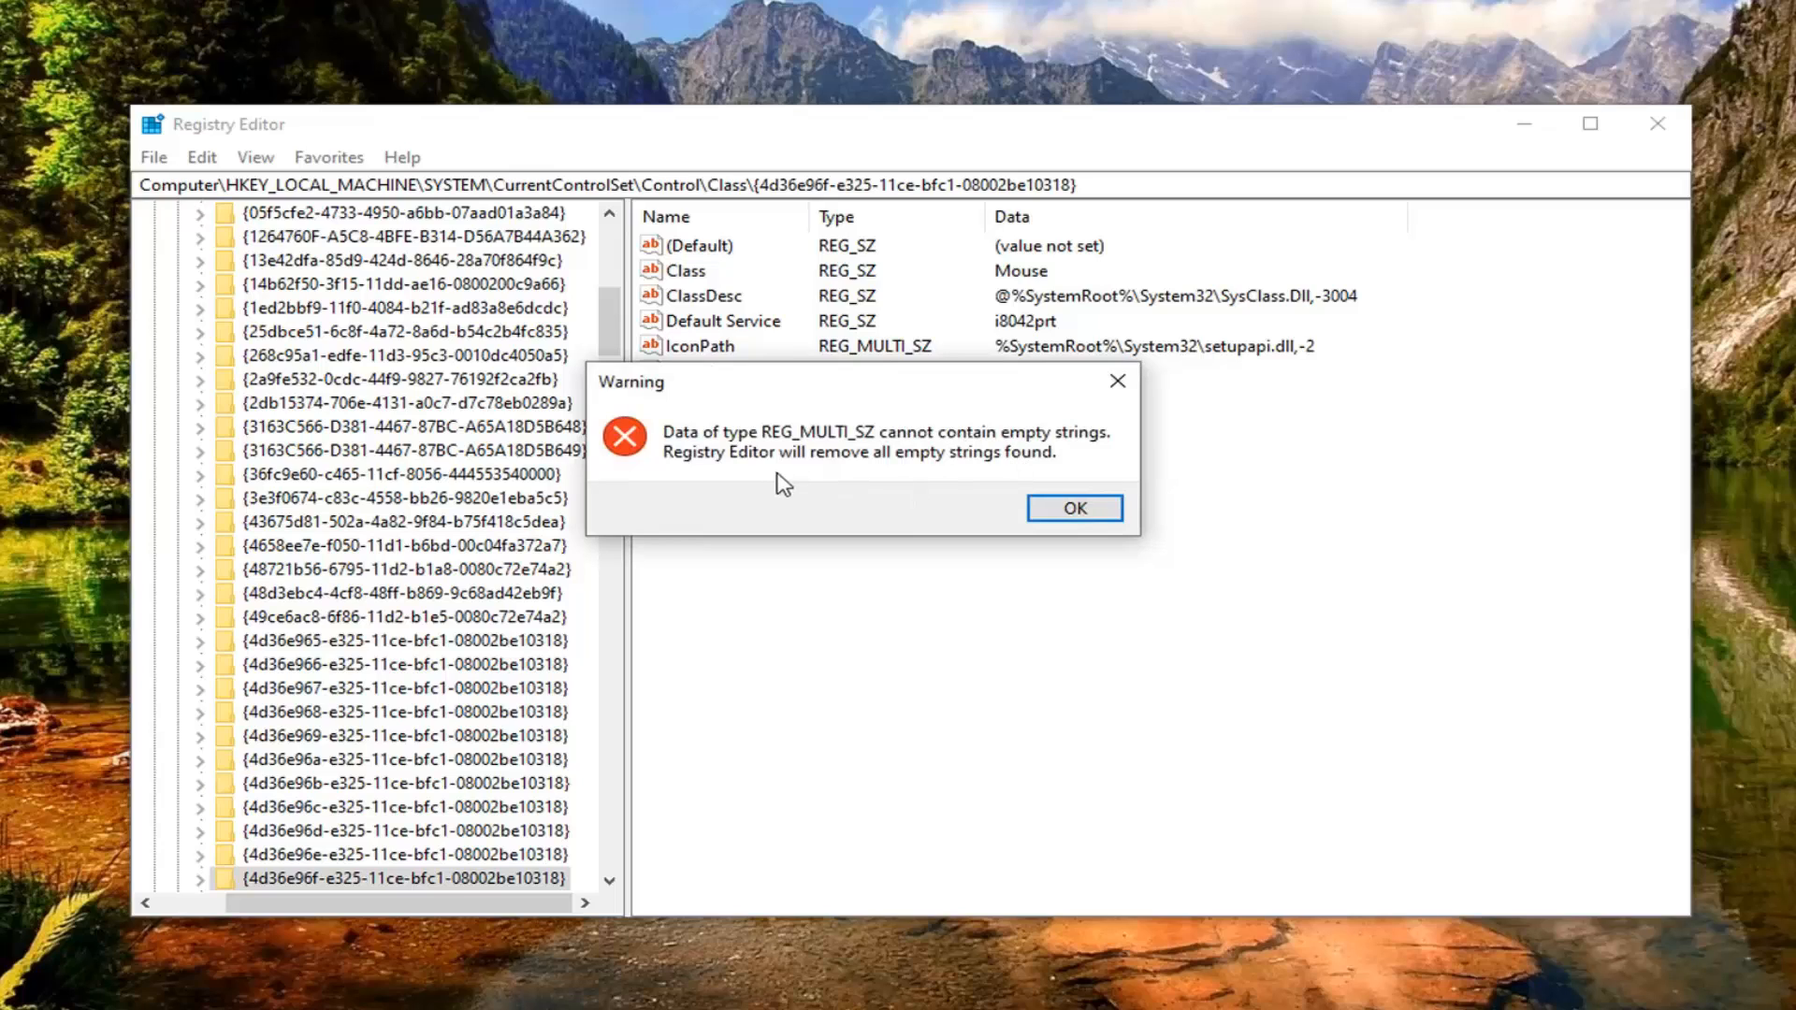
pyautogui.click(1047, 506)
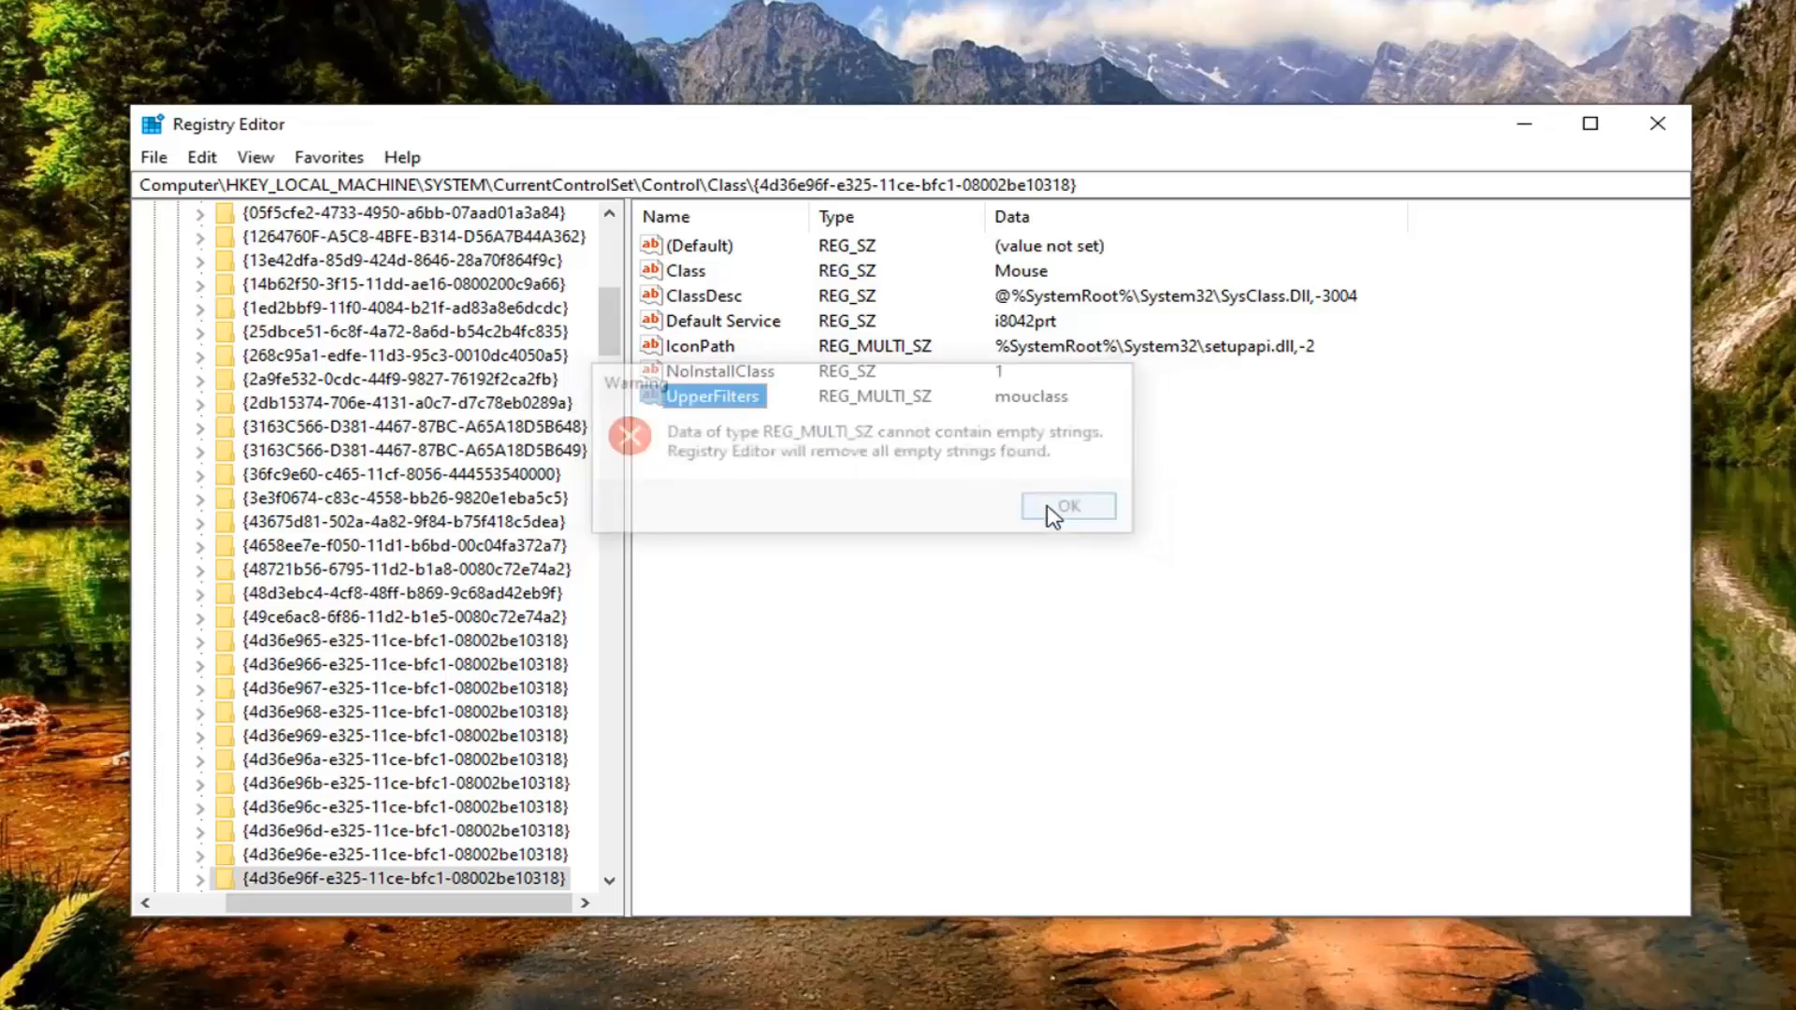
# Step: Collapse the Class, Control, CurrentControlSet, SYSTEM and HKEY_LOCAL_MACHINE keys back to the Computer root and close Registry Editor
pyautogui.click(609, 266)
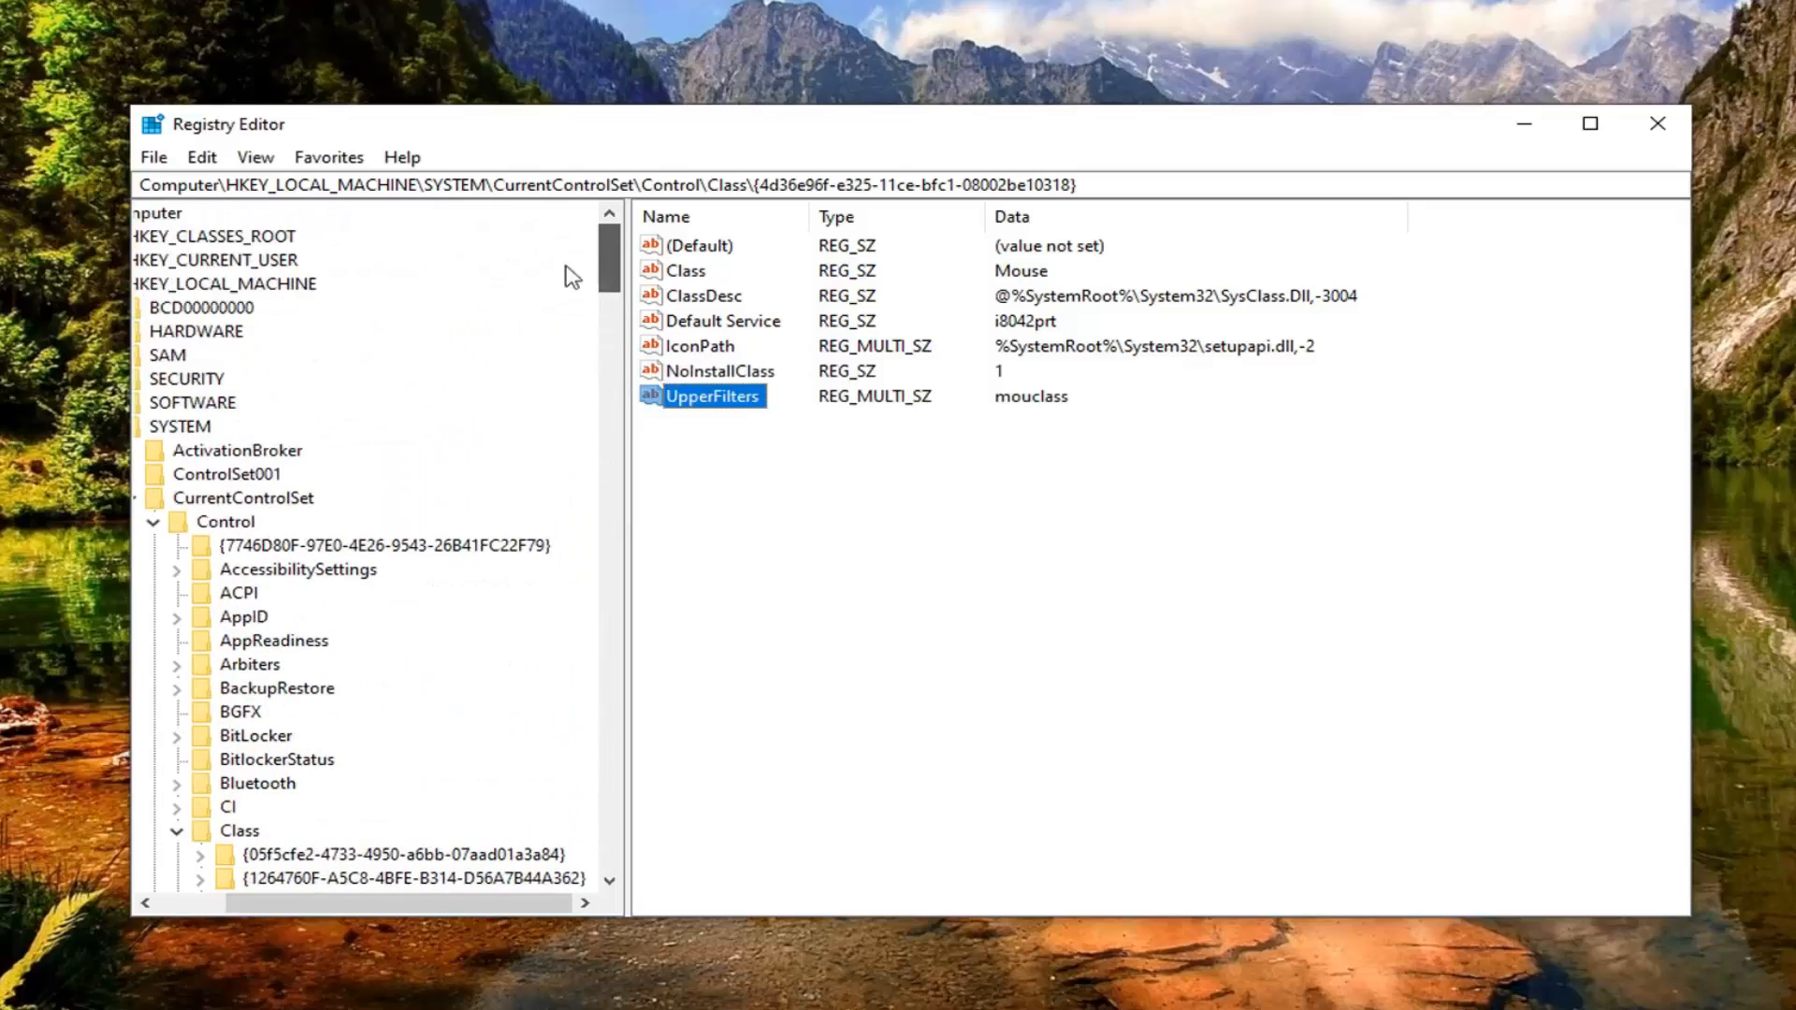
pyautogui.click(177, 830)
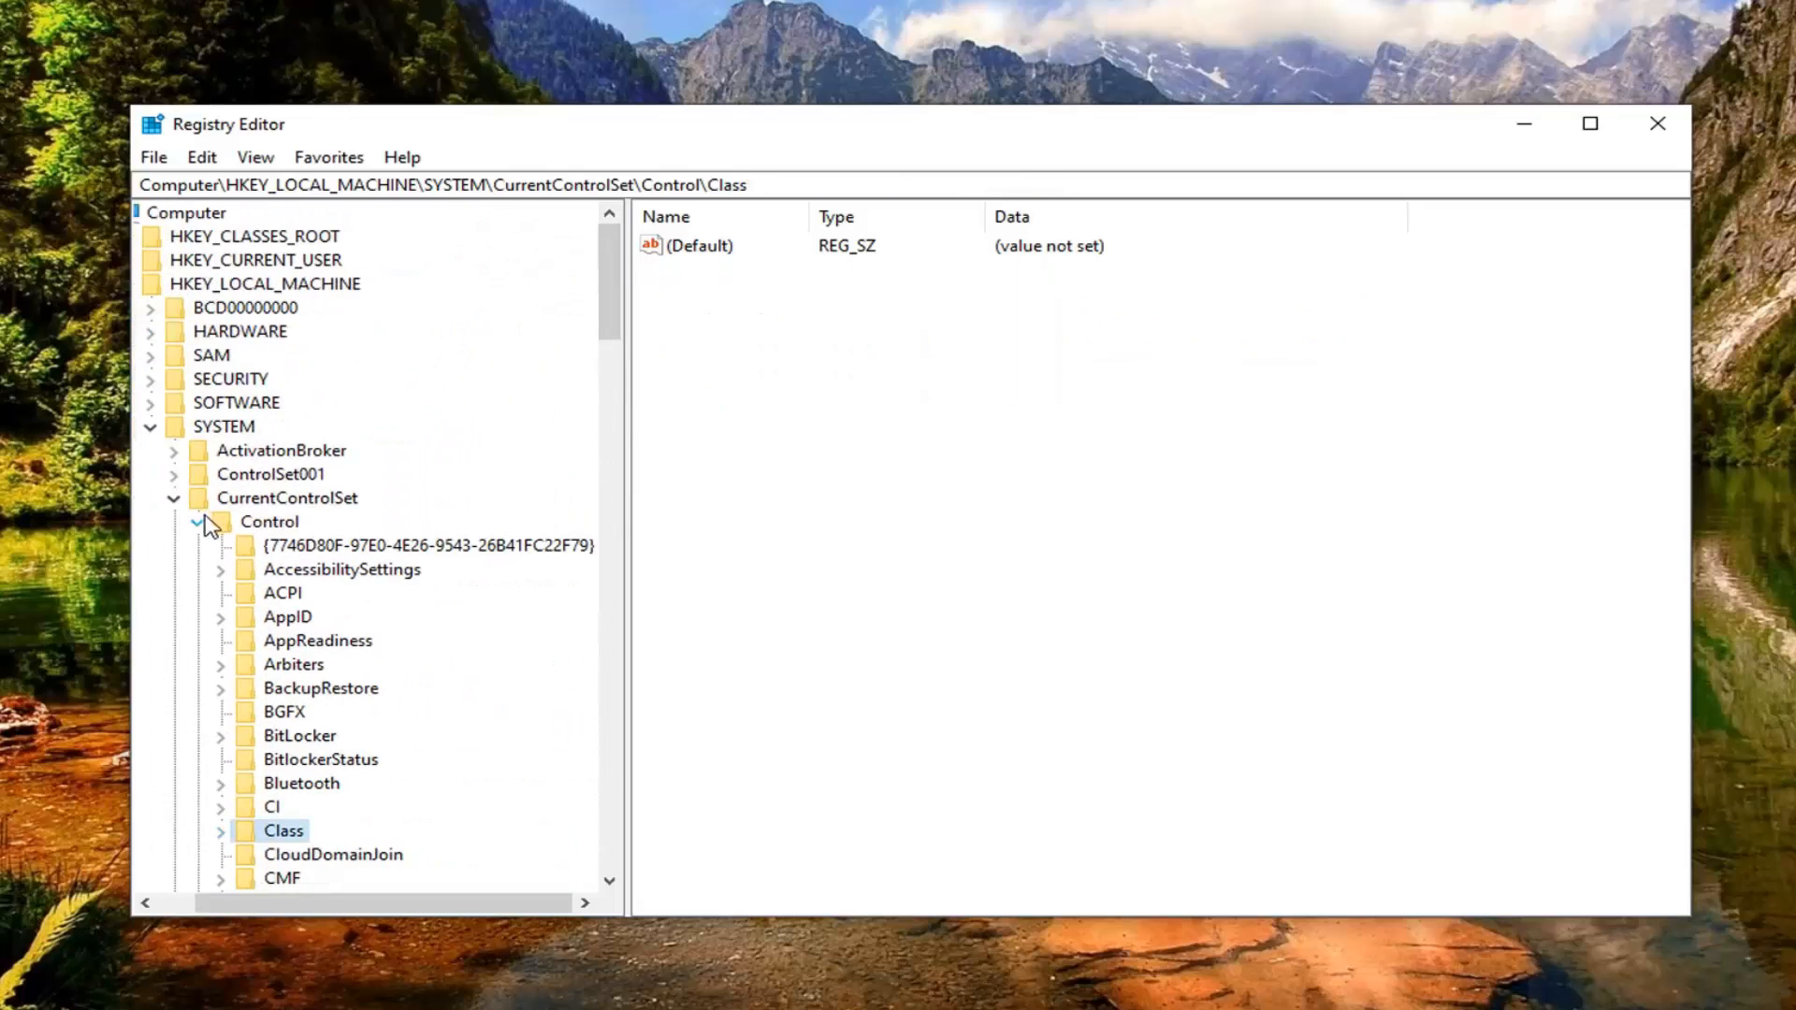
pyautogui.click(200, 521)
pyautogui.click(219, 498)
pyautogui.click(196, 427)
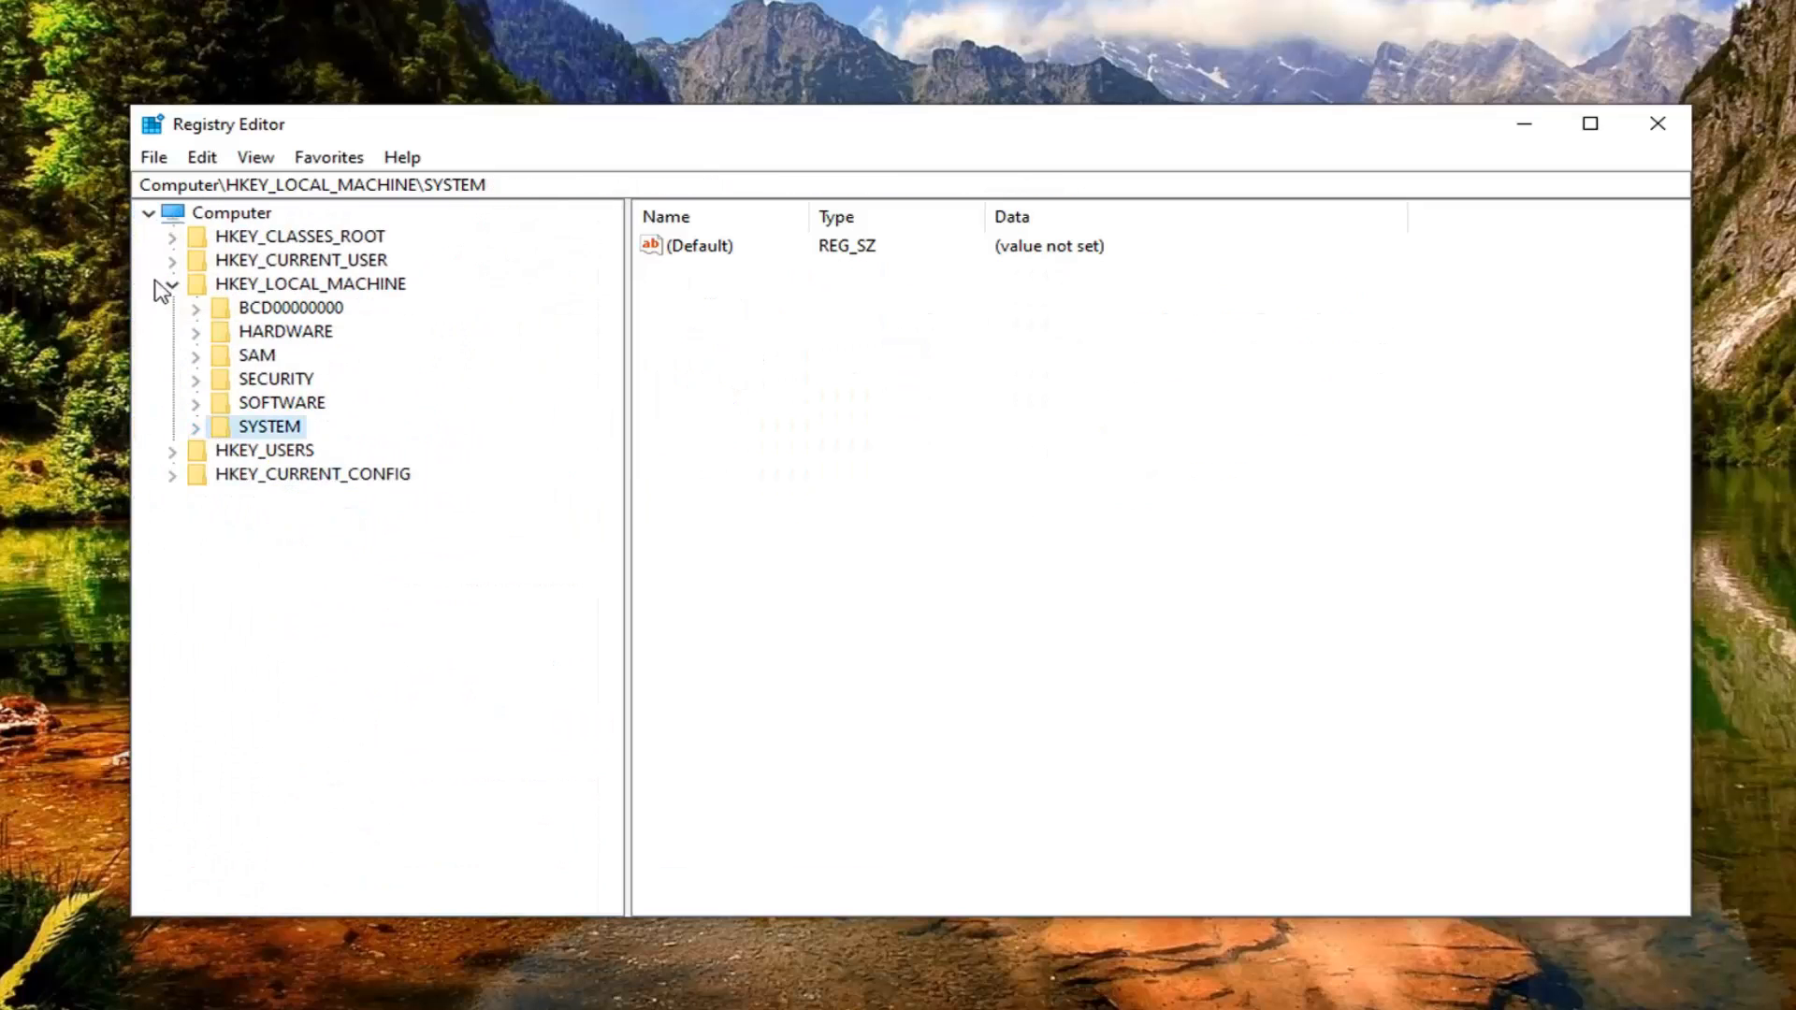
pyautogui.click(172, 284)
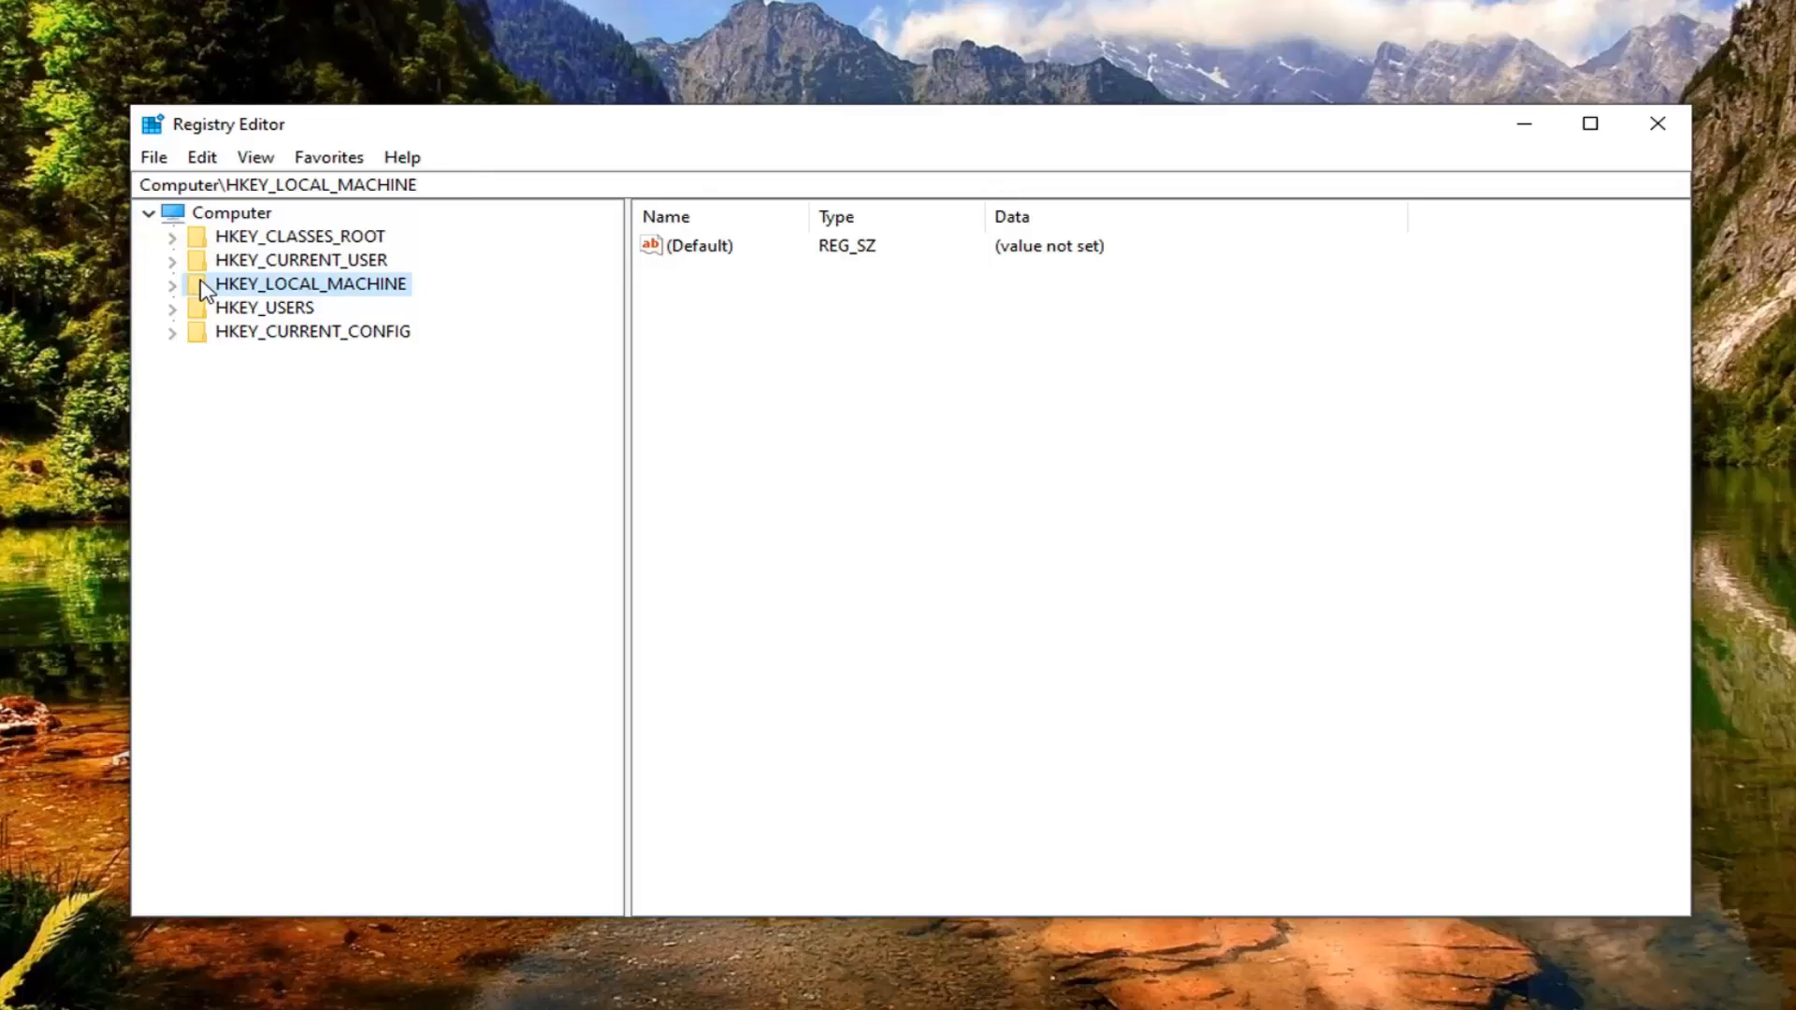
pyautogui.click(227, 213)
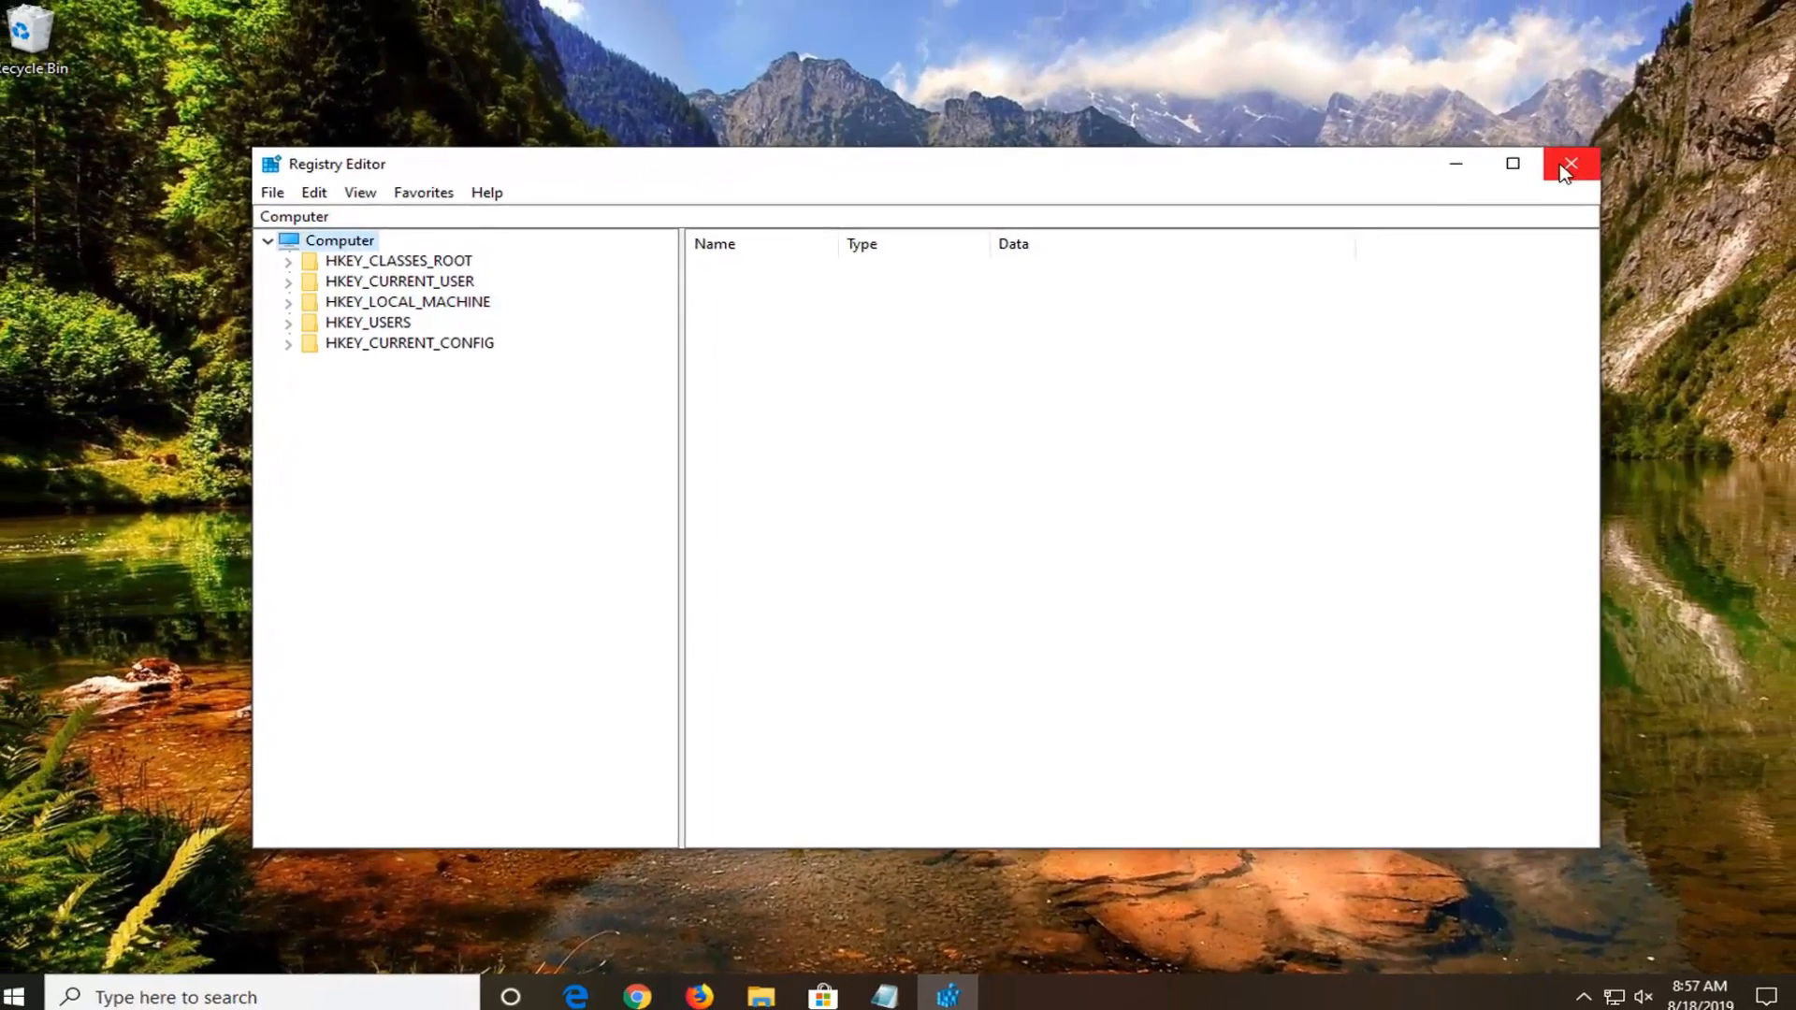
pyautogui.click(1623, 140)
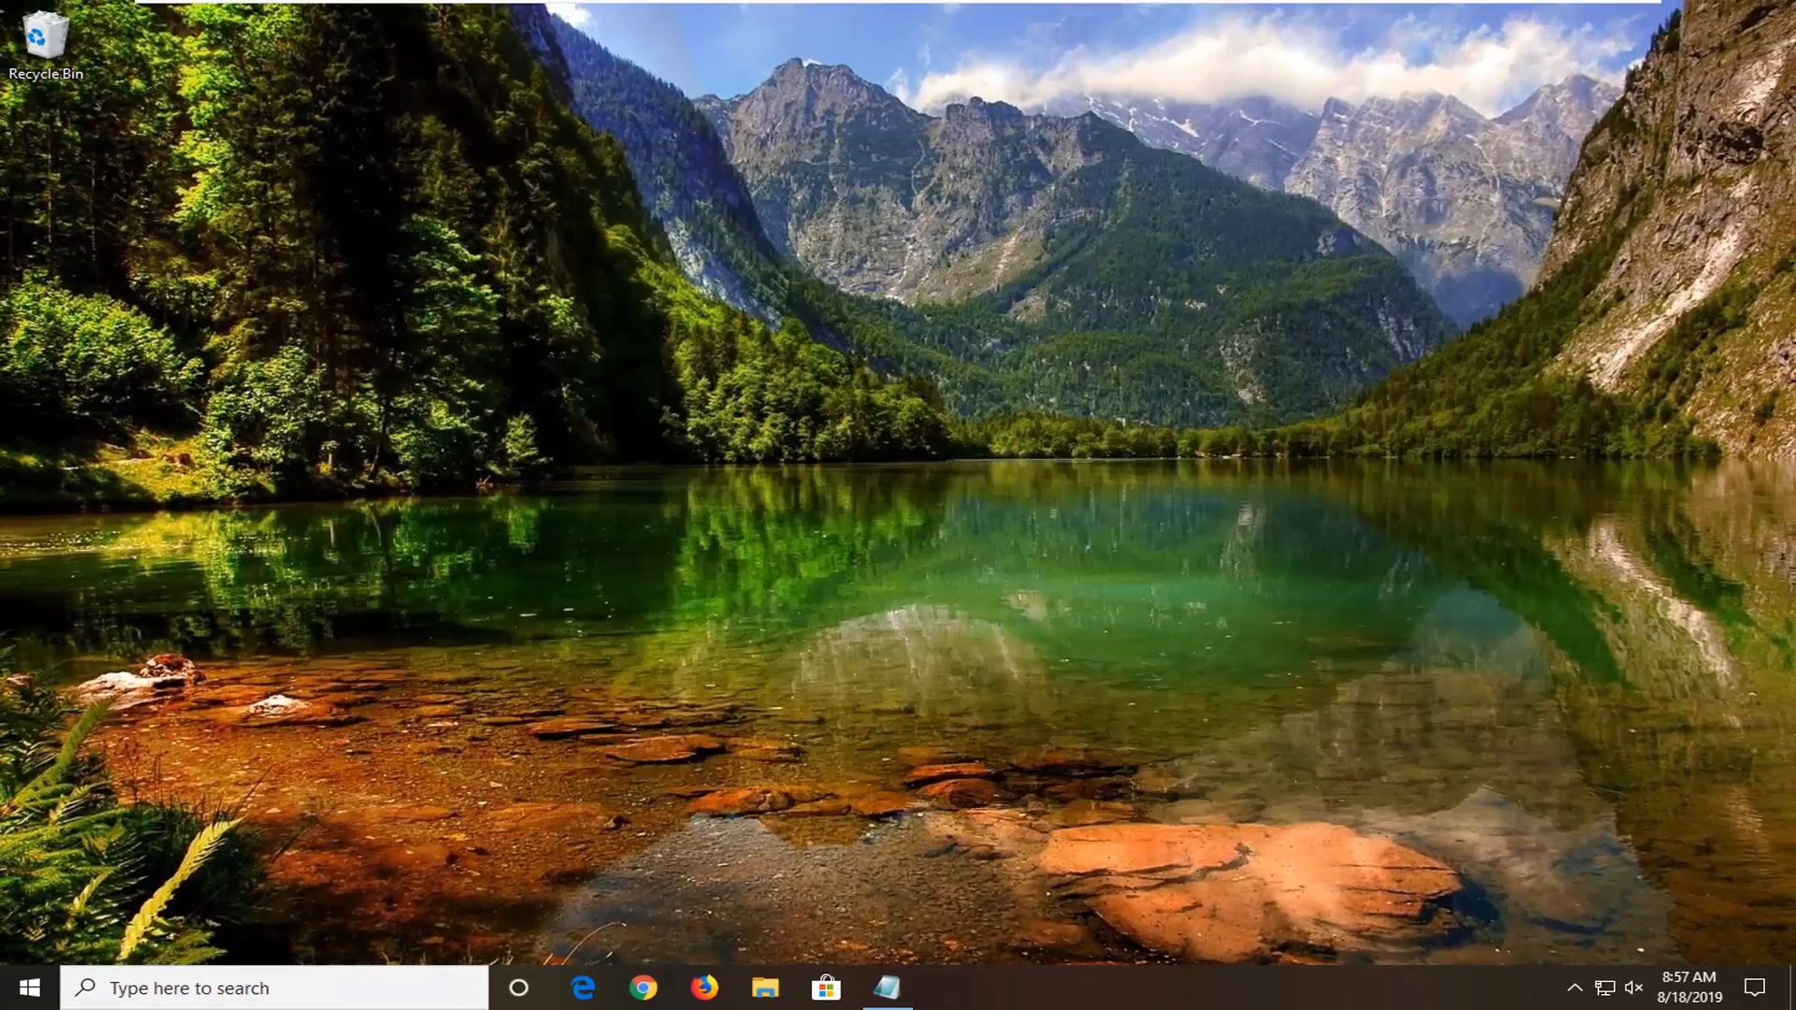